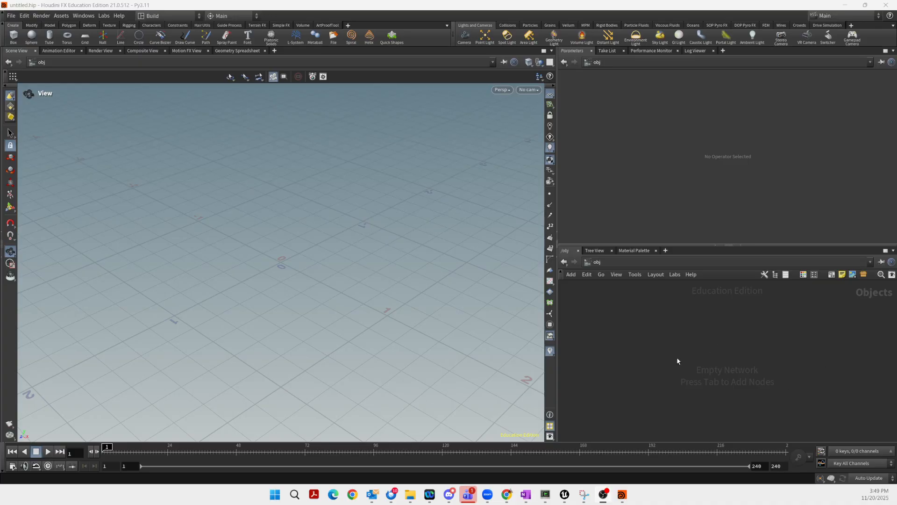
# Create a geo1 Geometry node and step inside it
pyautogui.press('Tab')
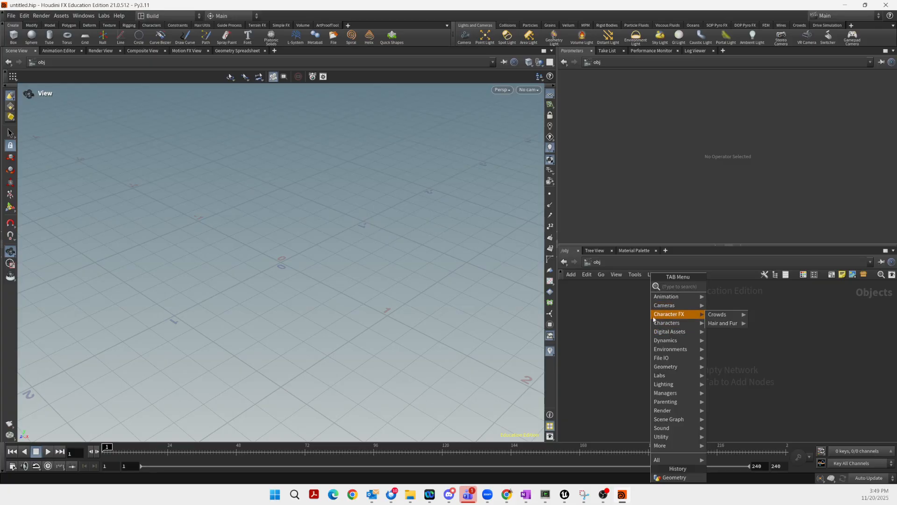
pyautogui.click(609, 331)
pyautogui.press('Tab')
pyautogui.write('g')
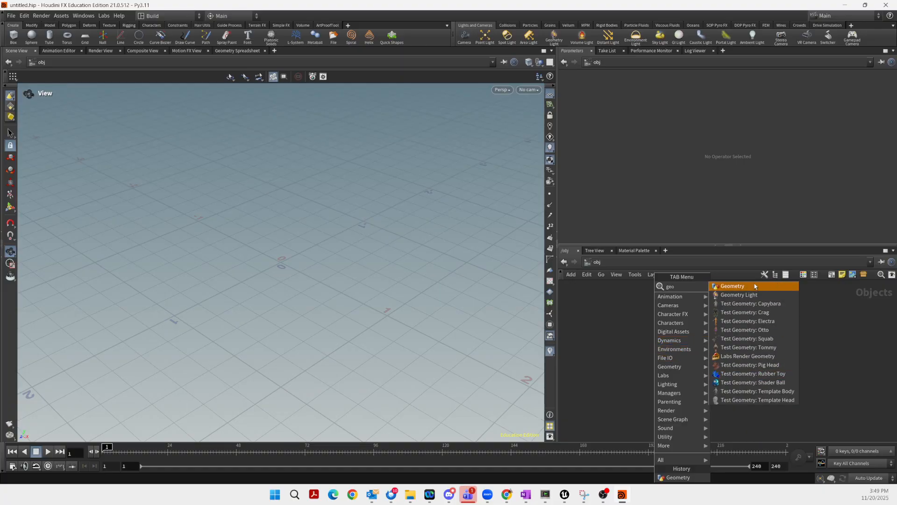
pyautogui.click(738, 291)
pyautogui.click(697, 340)
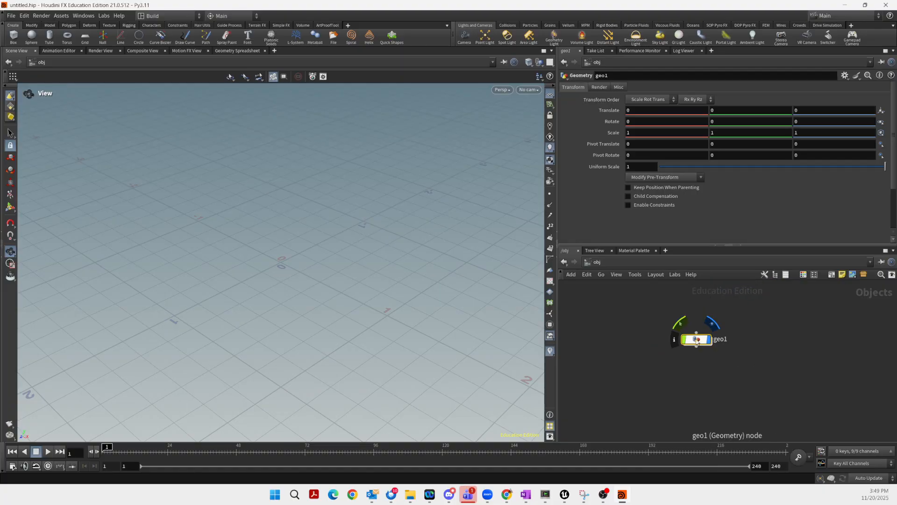
pyautogui.doubleClick(700, 342)
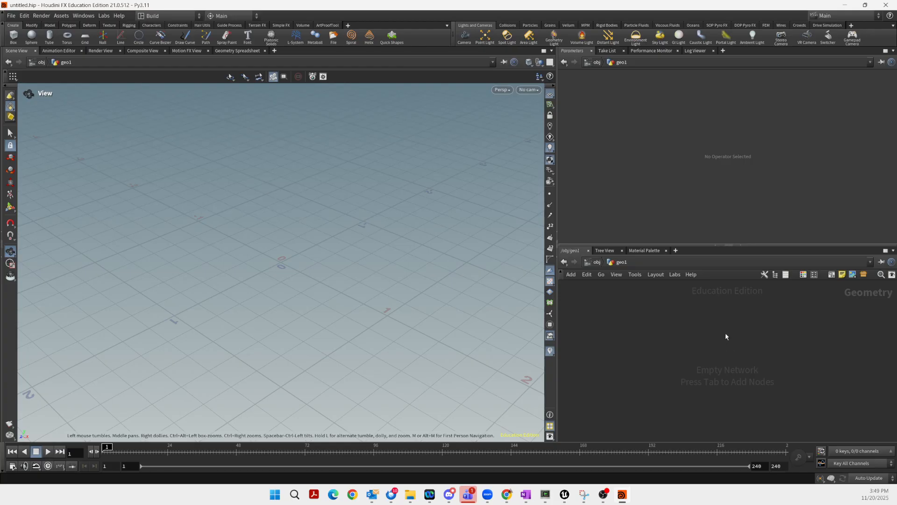
# Add a Grid node, grid1, inside geo1
pyautogui.press('Tab')
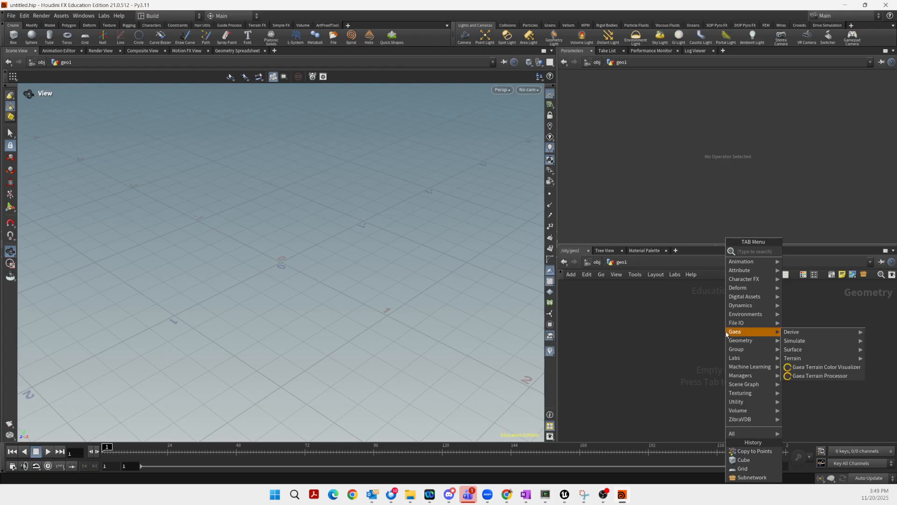
pyautogui.write('grid')
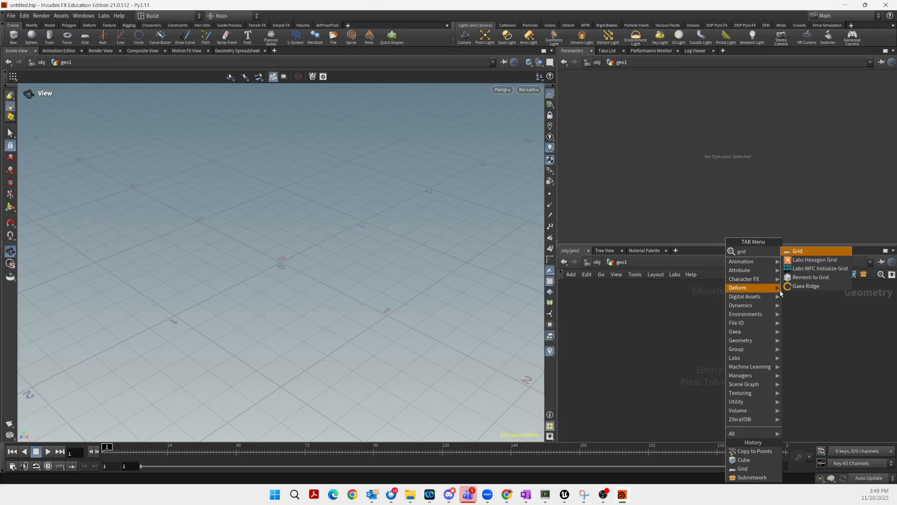
pyautogui.click(798, 251)
pyautogui.click(703, 321)
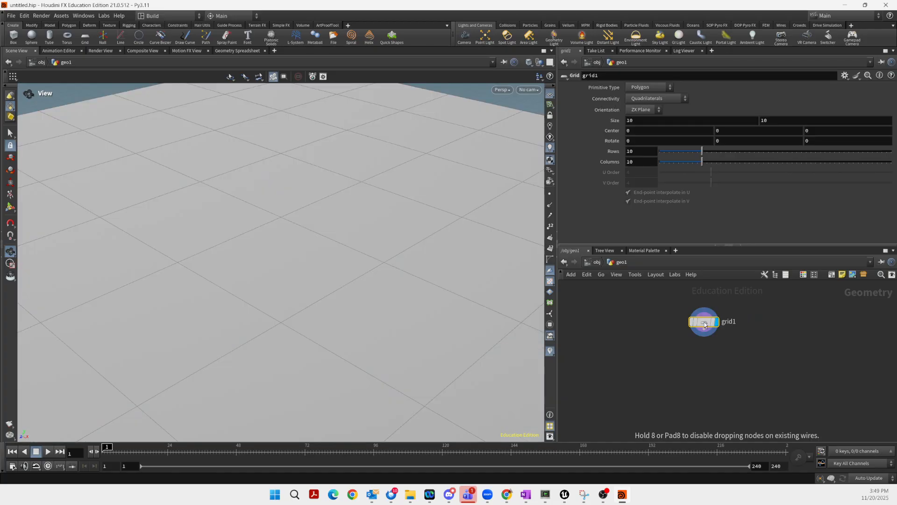
# Set grid1's size to 2 by 2 with 2 rows and 2 columns
pyautogui.doubleClick(646, 120)
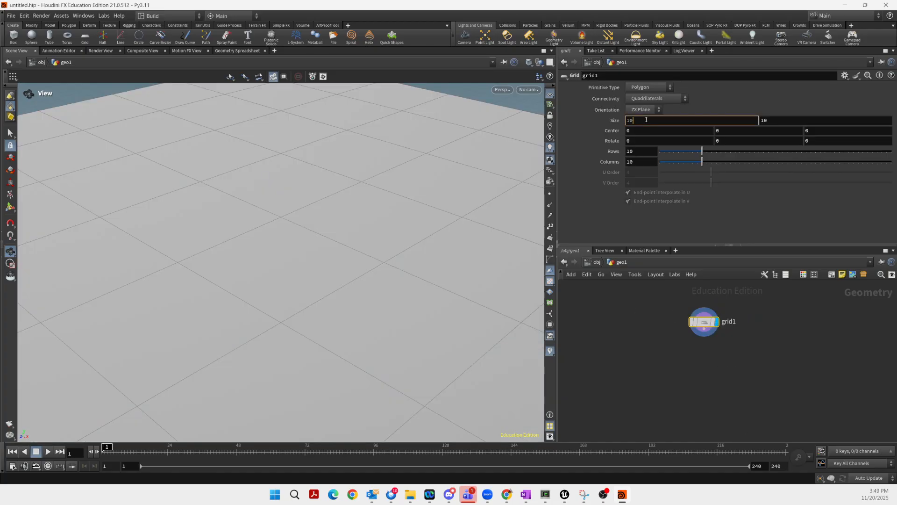
pyautogui.write('2')
pyautogui.press('Tab')
pyautogui.write('2')
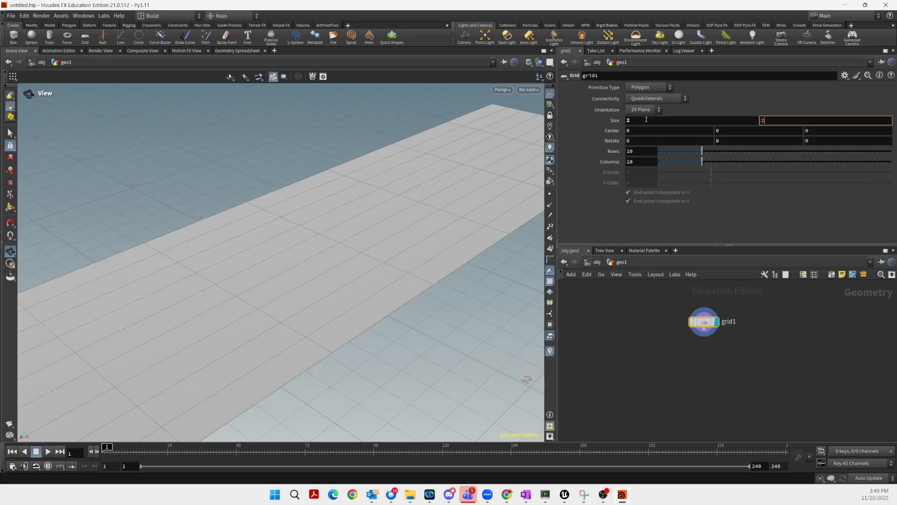
pyautogui.press('Tab')
pyautogui.press('Tab')
pyautogui.press('Tab')
pyautogui.press('Tab')
pyautogui.doubleClick(637, 151)
pyautogui.write('2')
pyautogui.press('Tab')
pyautogui.write('2')
pyautogui.press('Tab')
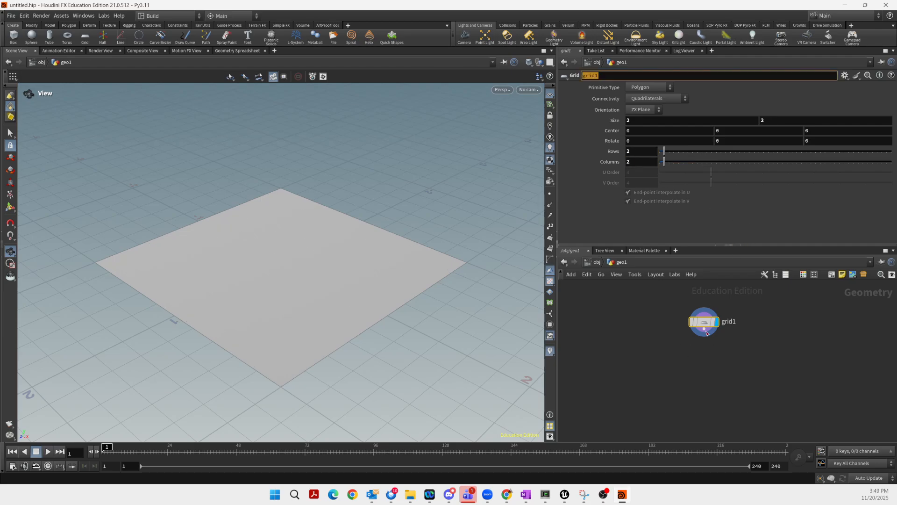
pyautogui.moveTo(704, 322); pyautogui.dragTo(747, 331)
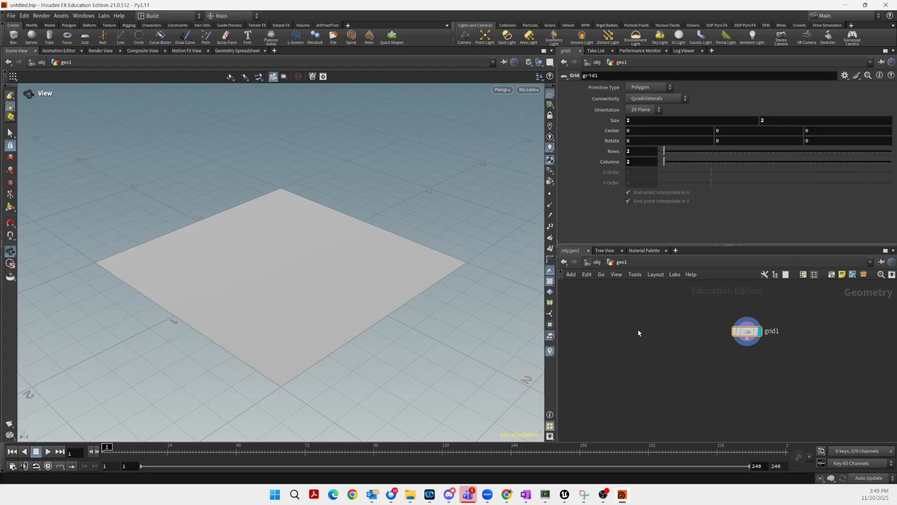
# Add a box1 node left of grid1 with uniform scale 0.1
pyautogui.press('Tab')
pyautogui.write('b')
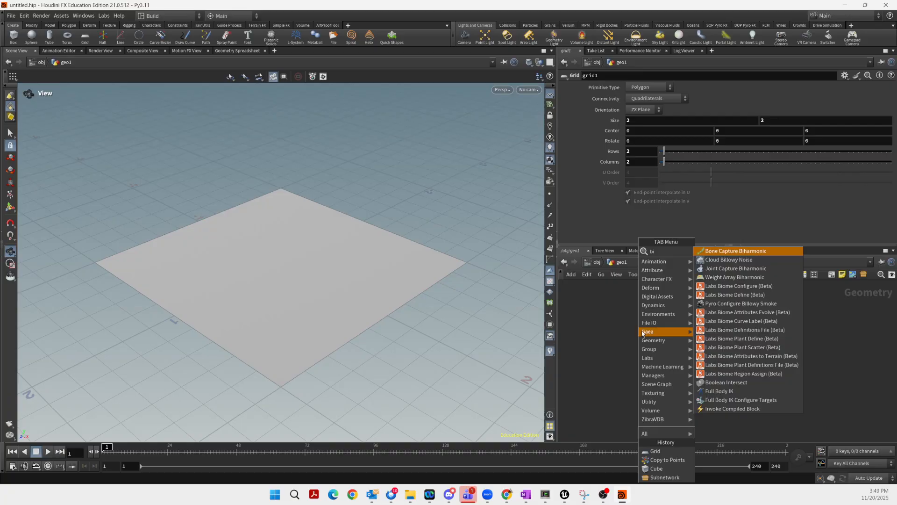
pyautogui.write('ox')
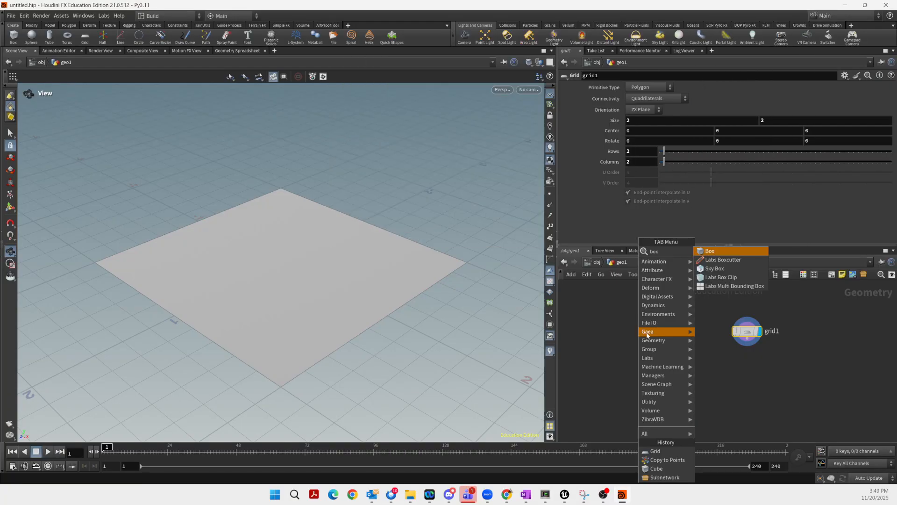
pyautogui.press('Return')
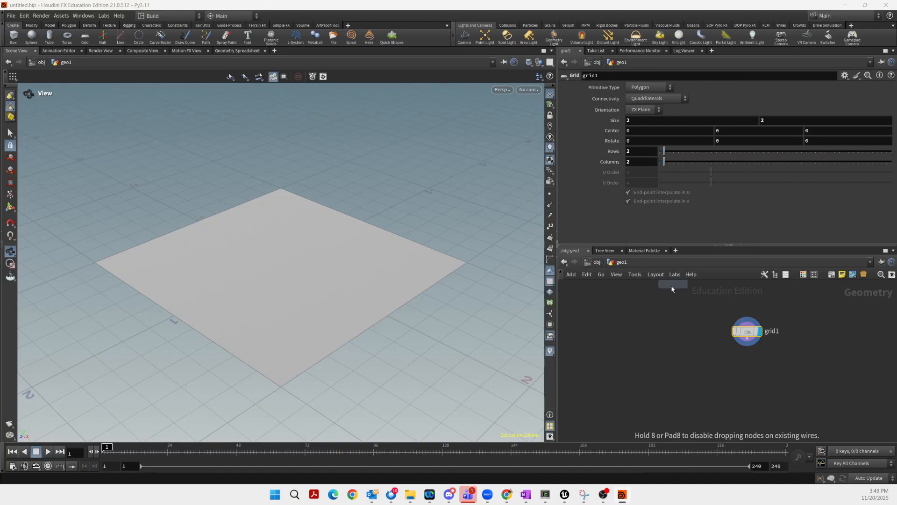
pyautogui.click(645, 323)
pyautogui.click(652, 305)
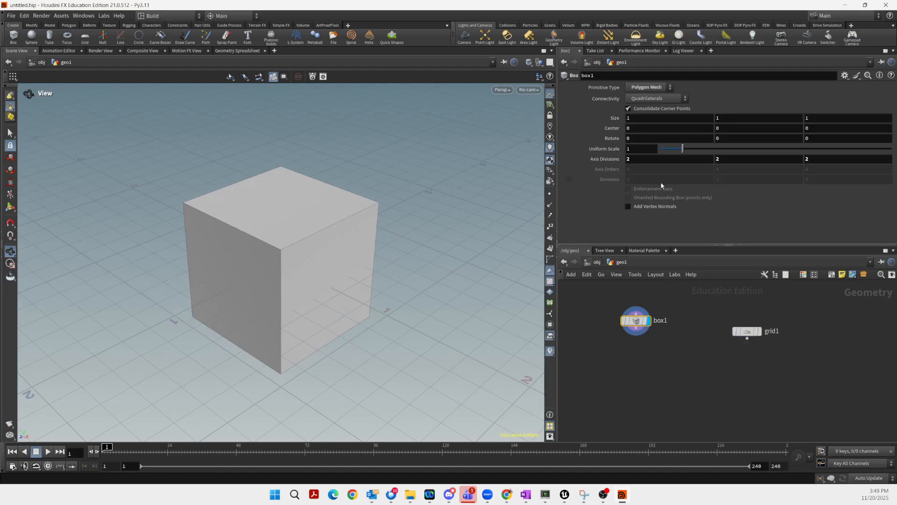
pyautogui.click(634, 149)
pyautogui.write('.1')
# Copy box1 onto grid1's points with a displayed Copy to Points node
pyautogui.click(636, 333)
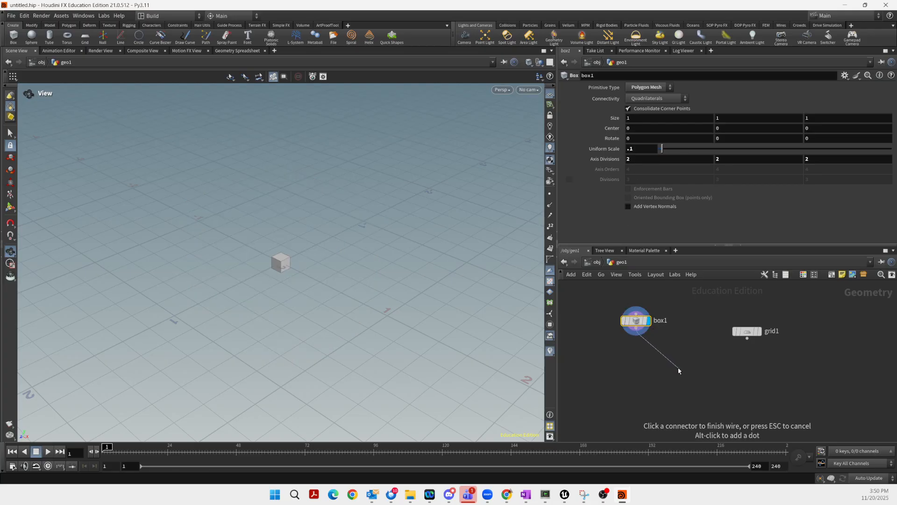
pyautogui.click(679, 371)
pyautogui.write('cop')
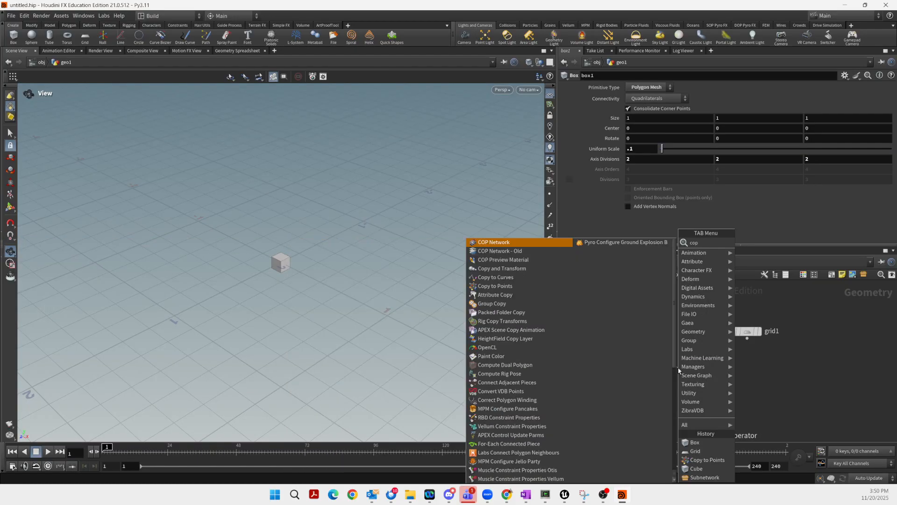
pyautogui.press('Down')
pyautogui.press('Down')
pyautogui.press('Down')
pyautogui.press('Down')
pyautogui.press('Down')
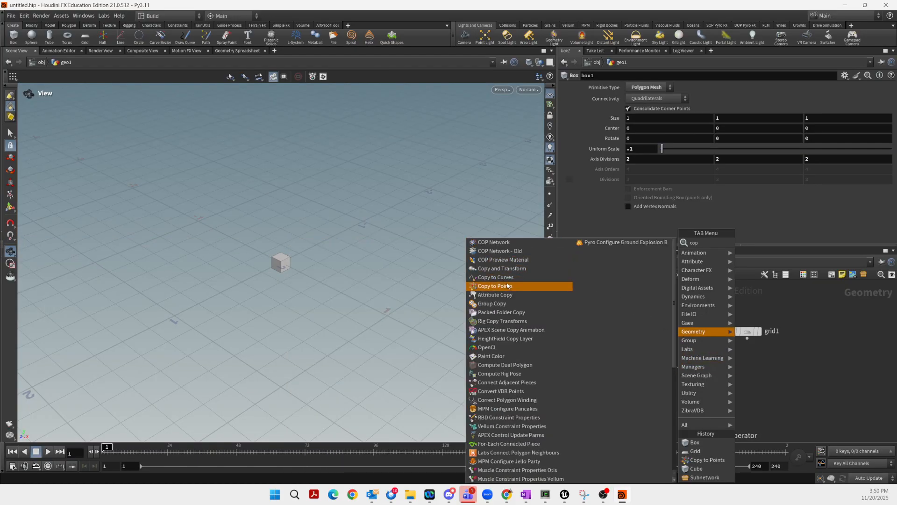
pyautogui.press('Return')
pyautogui.click(684, 360)
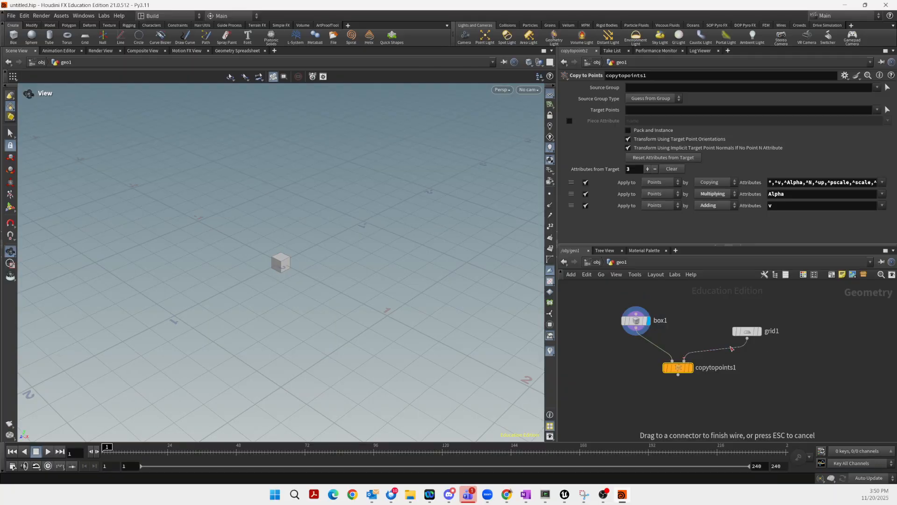
pyautogui.click(747, 339)
pyautogui.moveTo(694, 371); pyautogui.dragTo(706, 369)
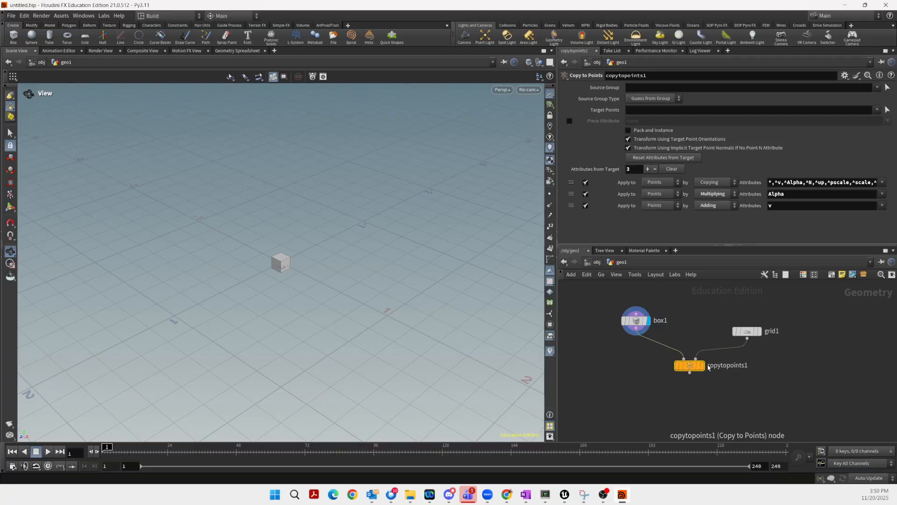
pyautogui.click(704, 366)
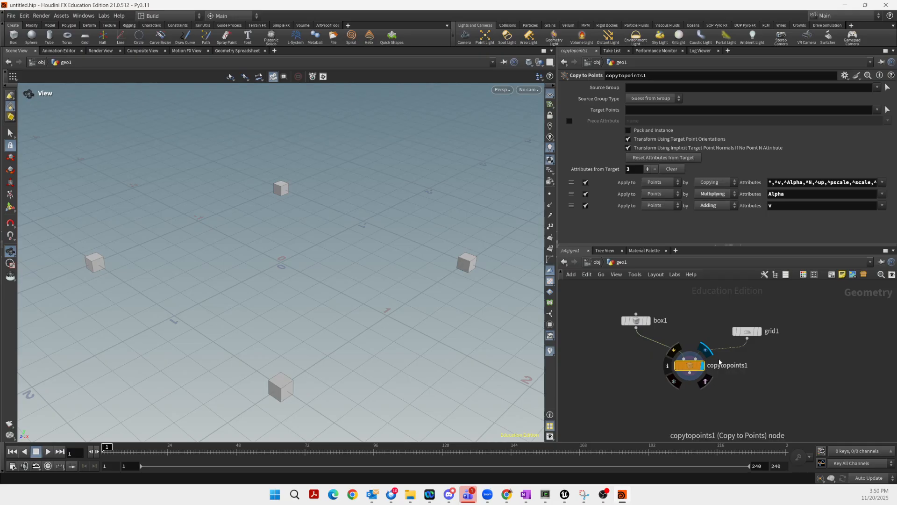
pyautogui.moveTo(747, 331); pyautogui.dragTo(747, 320)
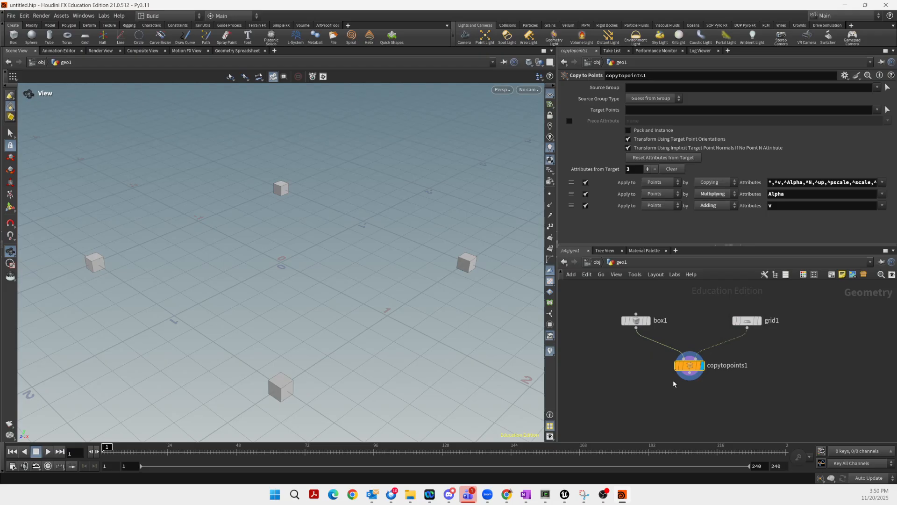
# Remove the Gaea Outcrops node mistakenly added after copytopoints1
pyautogui.click(692, 377)
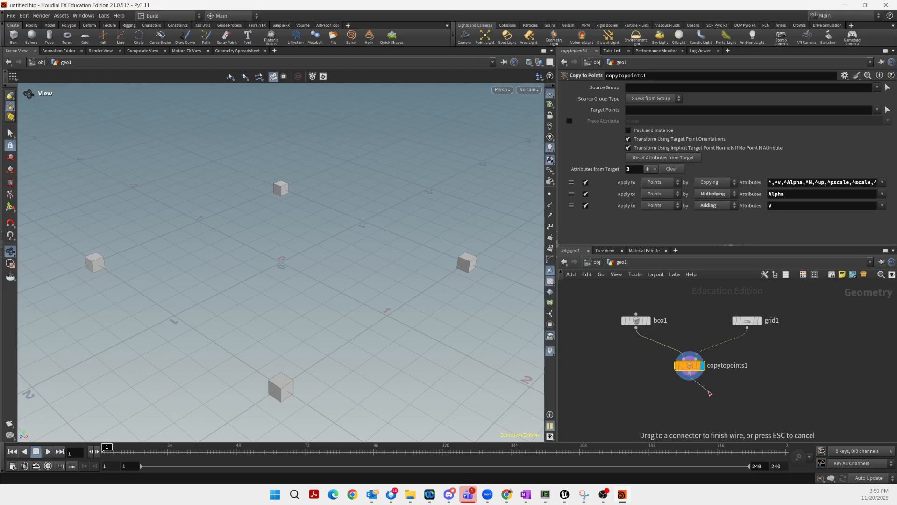
pyautogui.press('Tab')
pyautogui.write('ou')
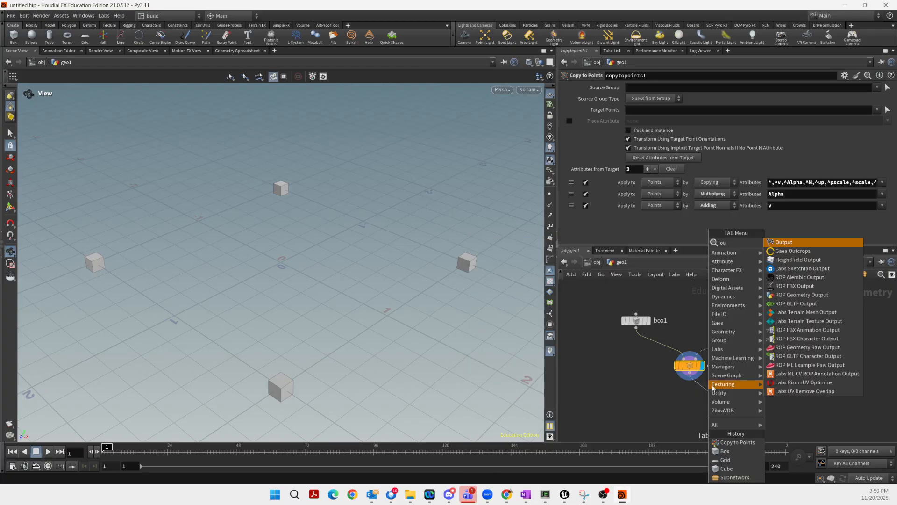
pyautogui.click(793, 251)
pyautogui.moveTo(723, 397); pyautogui.dragTo(720, 401)
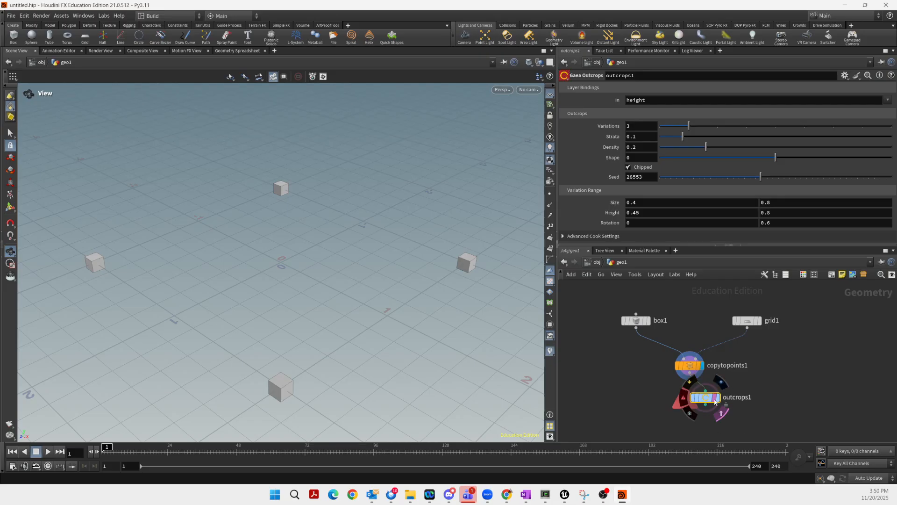
pyautogui.click(718, 401)
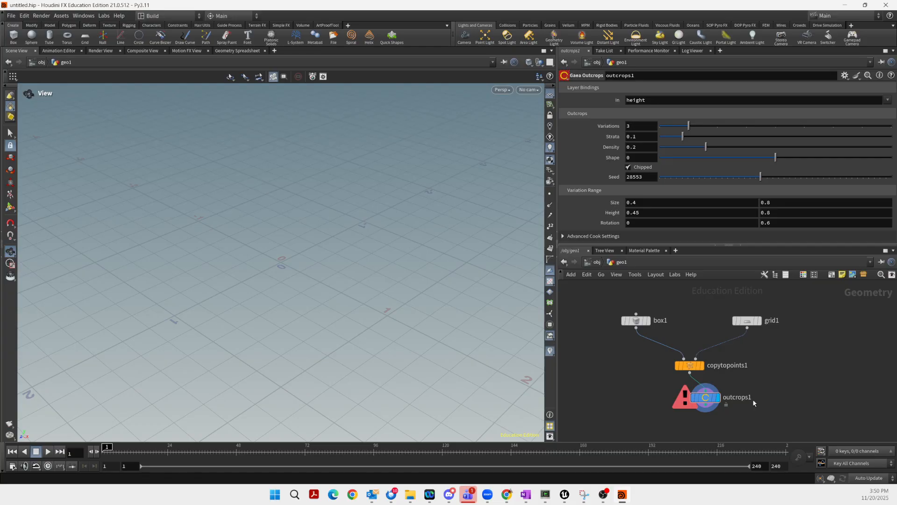
pyautogui.press('Delete')
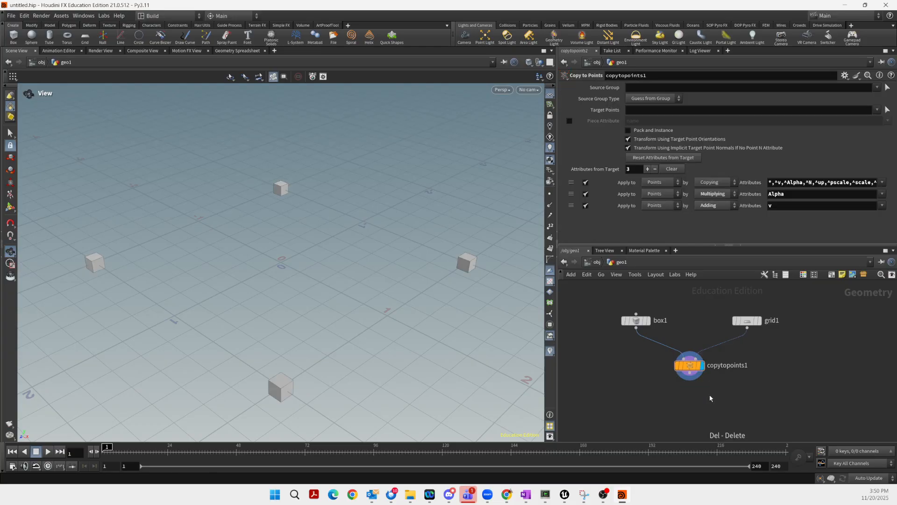
# Add output0 below copytopoints1, then select all four nodes
pyautogui.click(690, 372)
pyautogui.press('Tab')
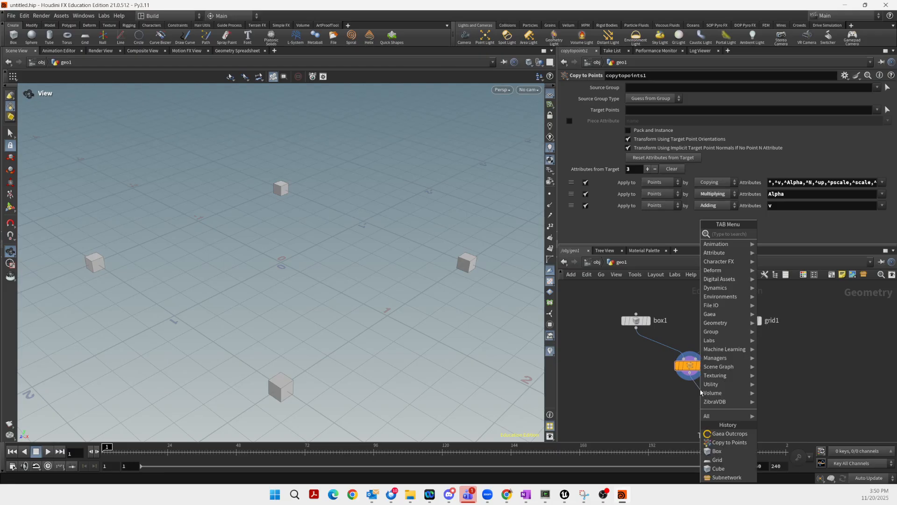
pyautogui.write('out')
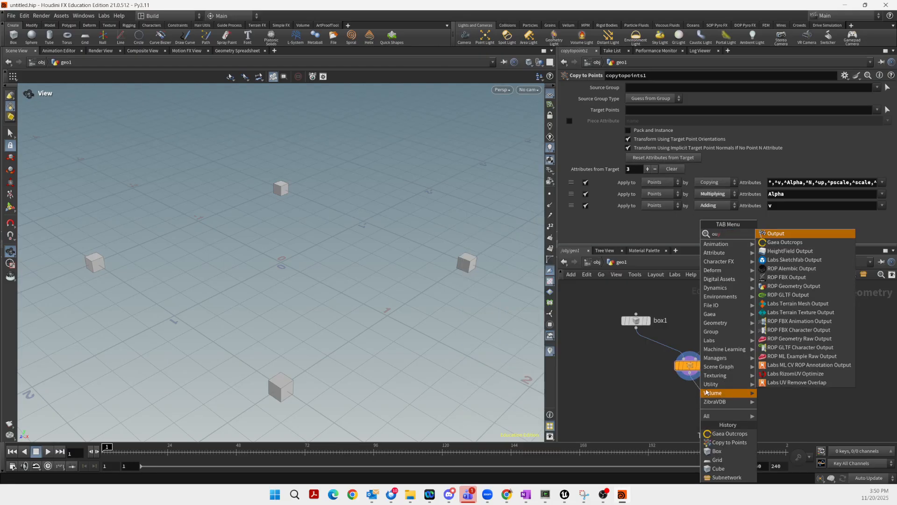
pyautogui.click(771, 235)
pyautogui.click(696, 403)
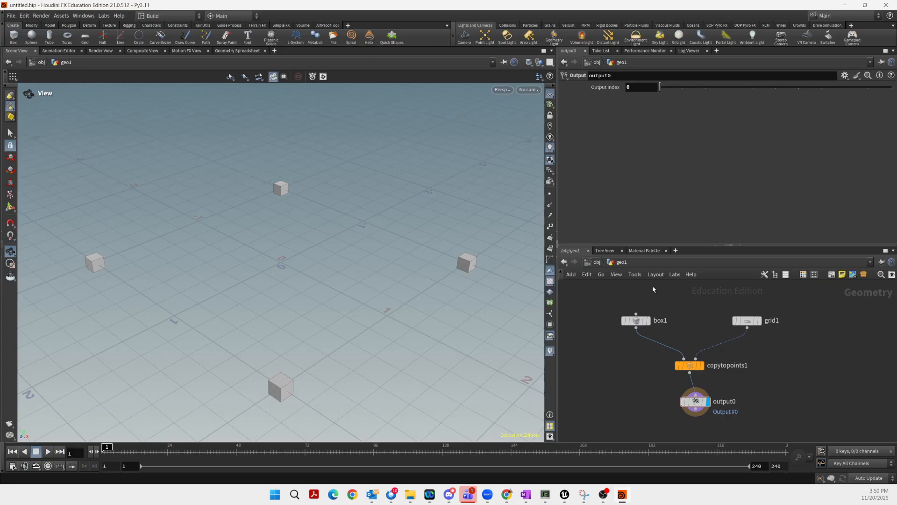
pyautogui.moveTo(621, 302); pyautogui.dragTo(771, 427)
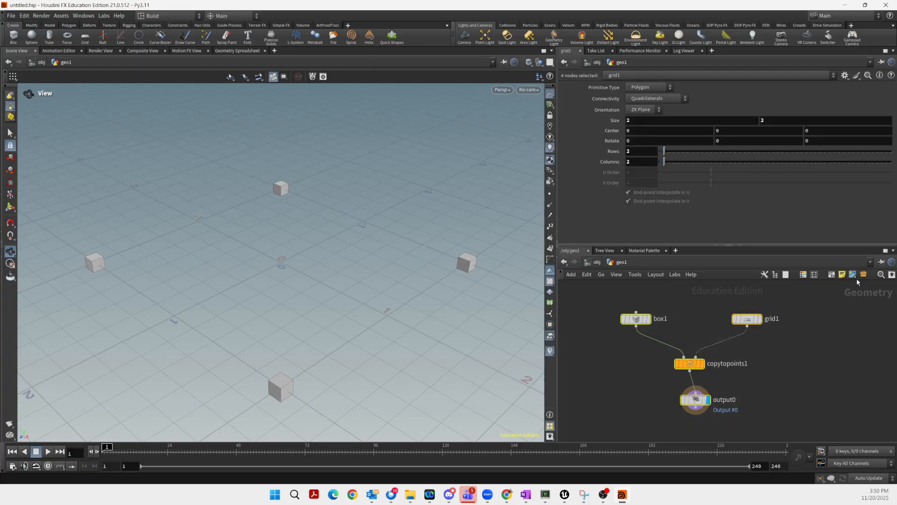
# Collapse the four selected nodes into a subnet named 'MrInstancer' with Shift+C
pyautogui.hotkey('shift', 'c')
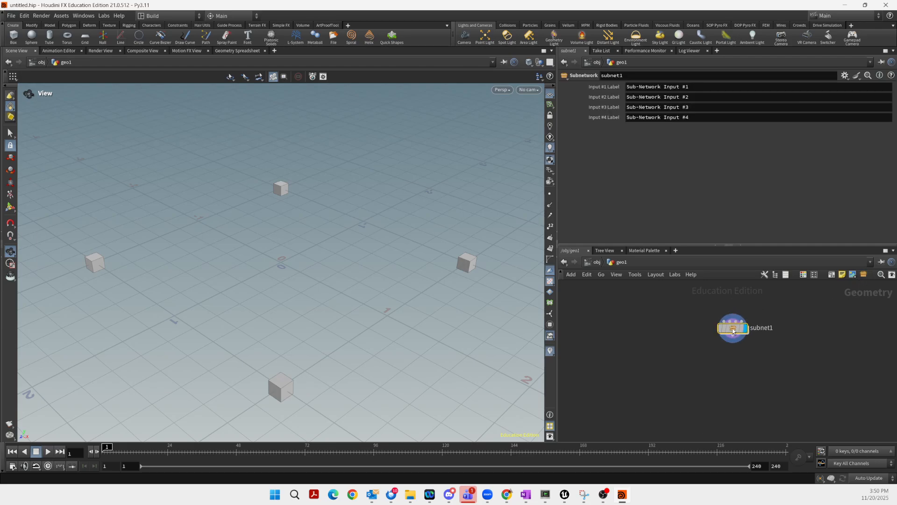
pyautogui.doubleClick(737, 337)
pyautogui.moveTo(755, 337); pyautogui.dragTo(710, 342)
pyautogui.write('Mr')
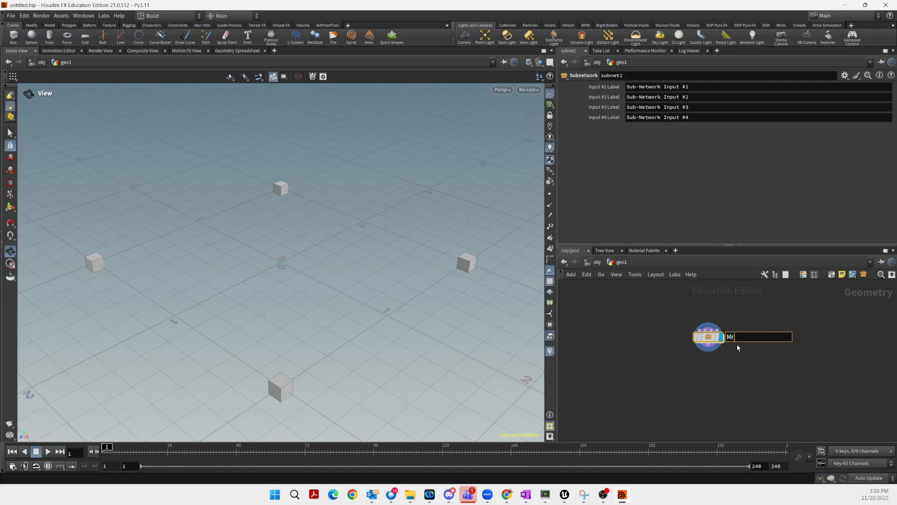
pyautogui.write('Instancer')
pyautogui.press('Return')
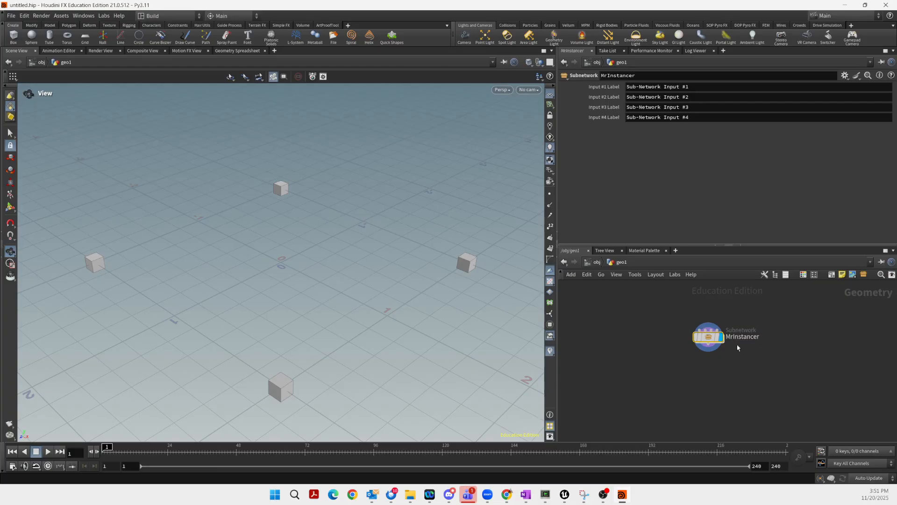
pyautogui.rightClick(708, 343)
# Make MrInstancer a digital asset labelled 'MrInstancer', without namespace or version
pyautogui.click(726, 436)
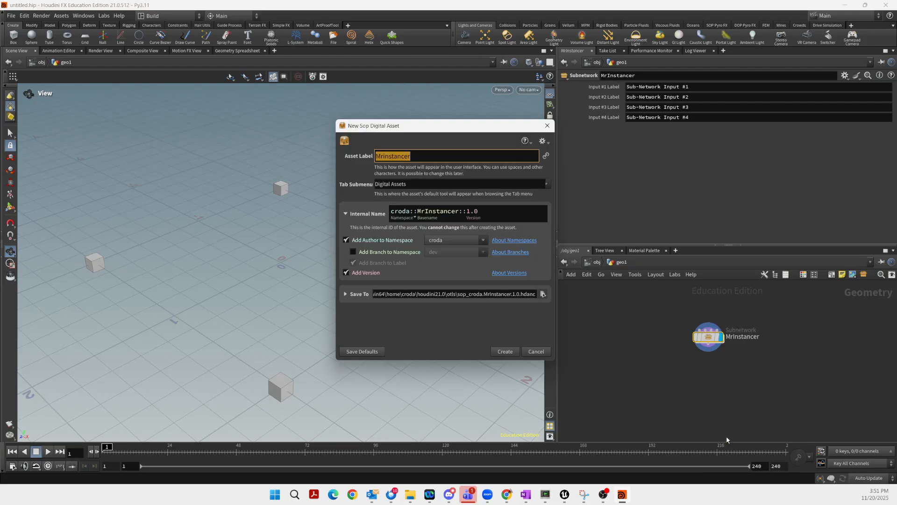
pyautogui.click(388, 155)
pyautogui.press('BackSpace')
pyautogui.write('I')
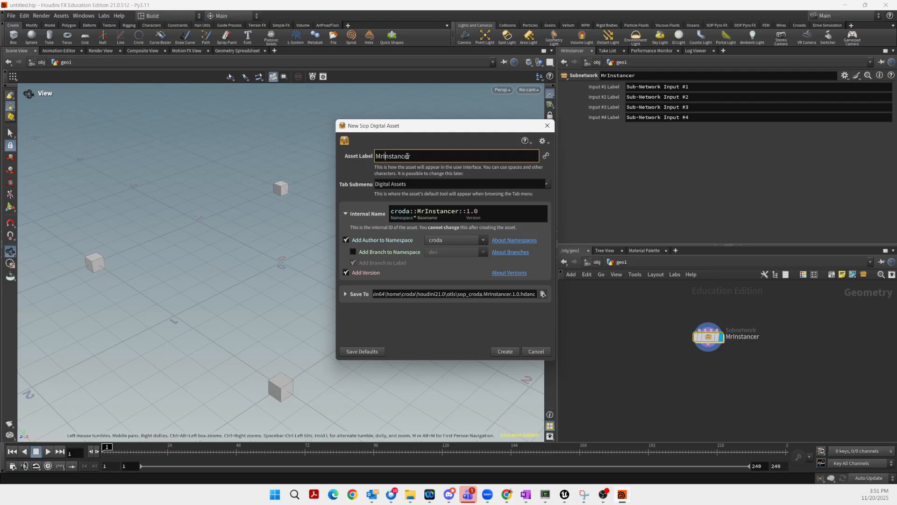
pyautogui.click(355, 241)
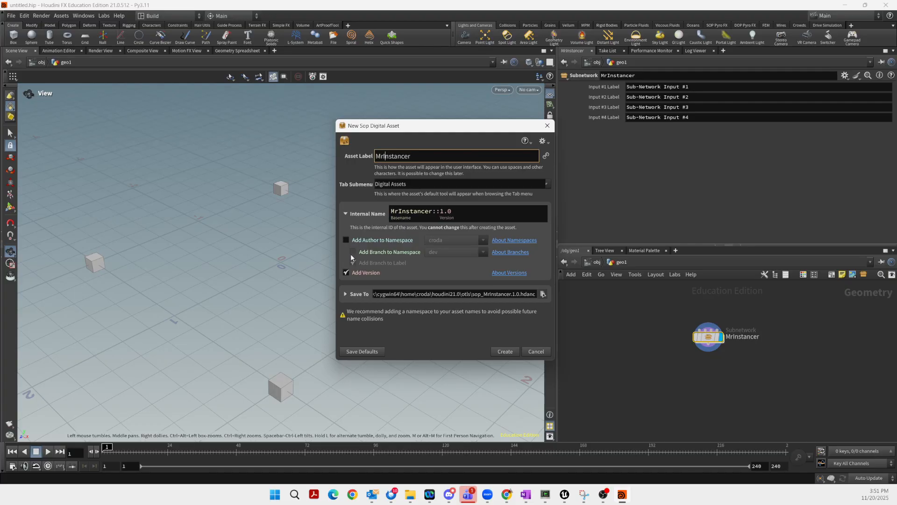
pyautogui.click(347, 272)
# Save the asset as sop_MrInstancer.hdanc in $JOB/hapi and accept its type properties
pyautogui.click(543, 294)
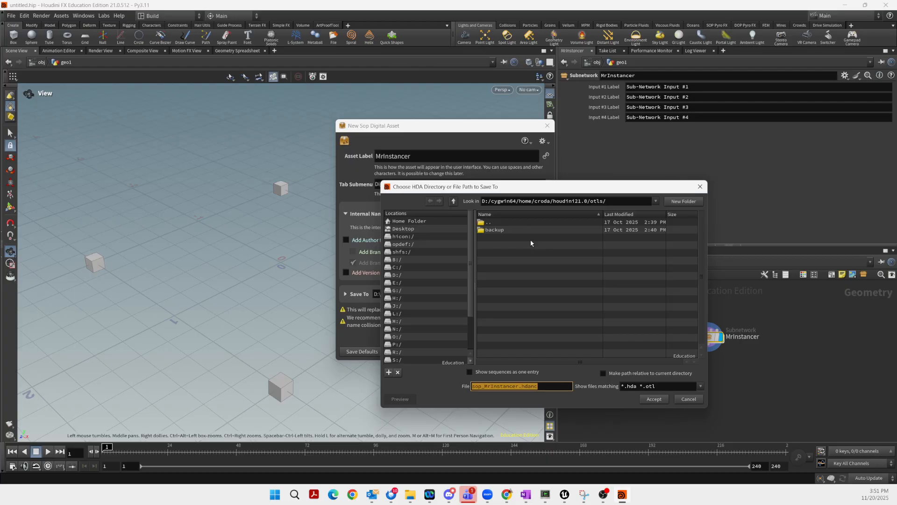
pyautogui.scroll(-2, 467, 331)
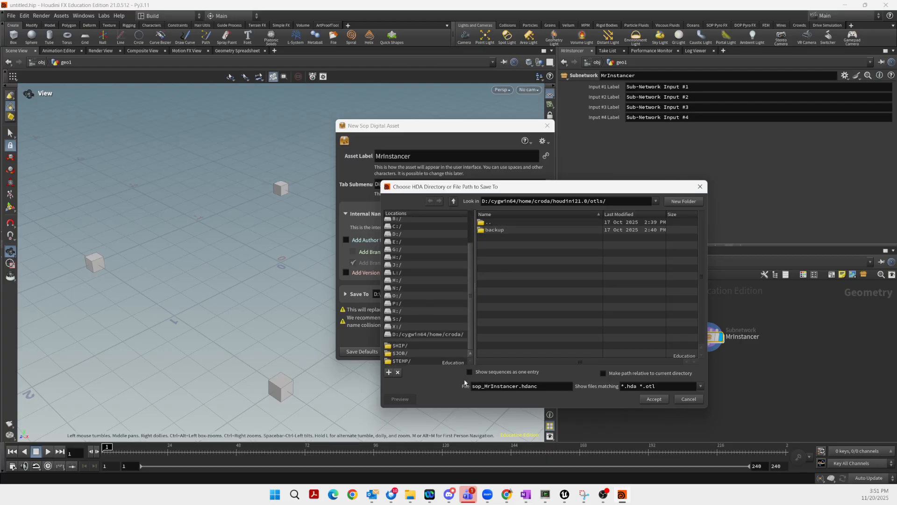
pyautogui.click(400, 353)
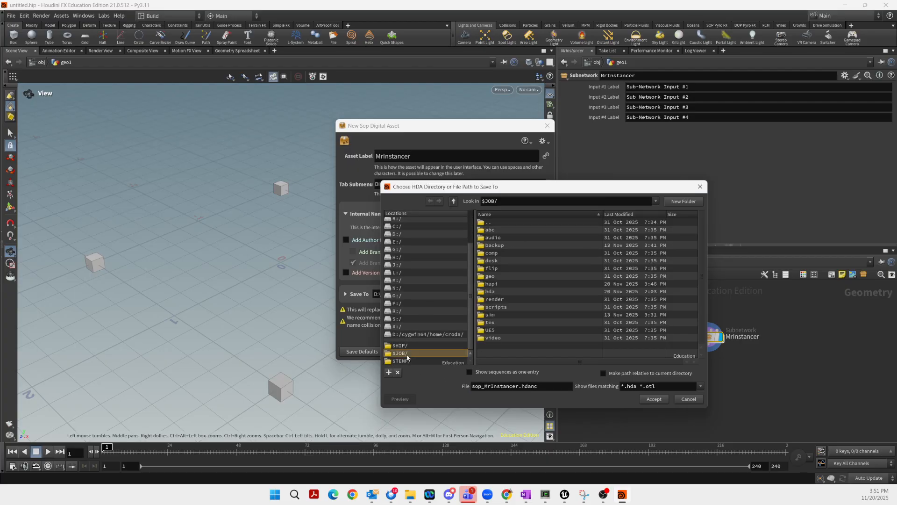
pyautogui.click(494, 285)
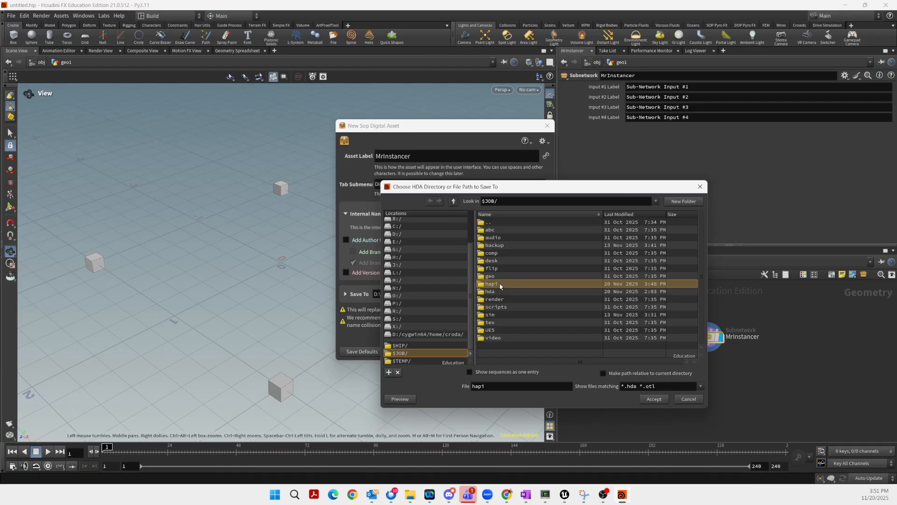
pyautogui.click(653, 398)
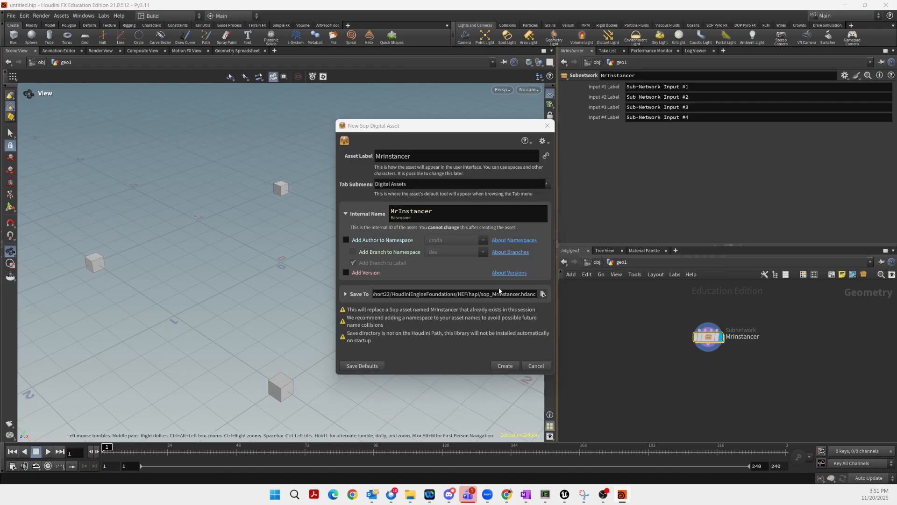
pyautogui.moveTo(389, 292); pyautogui.dragTo(544, 294)
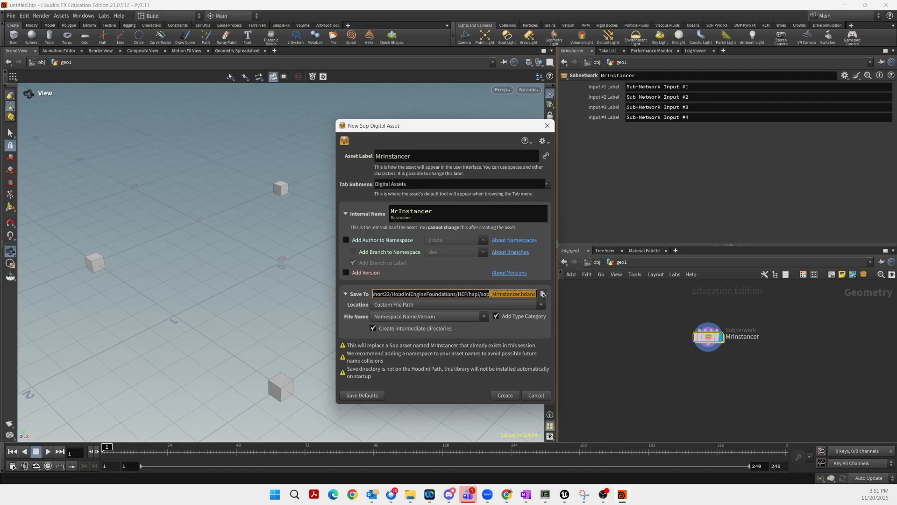
pyautogui.click(503, 396)
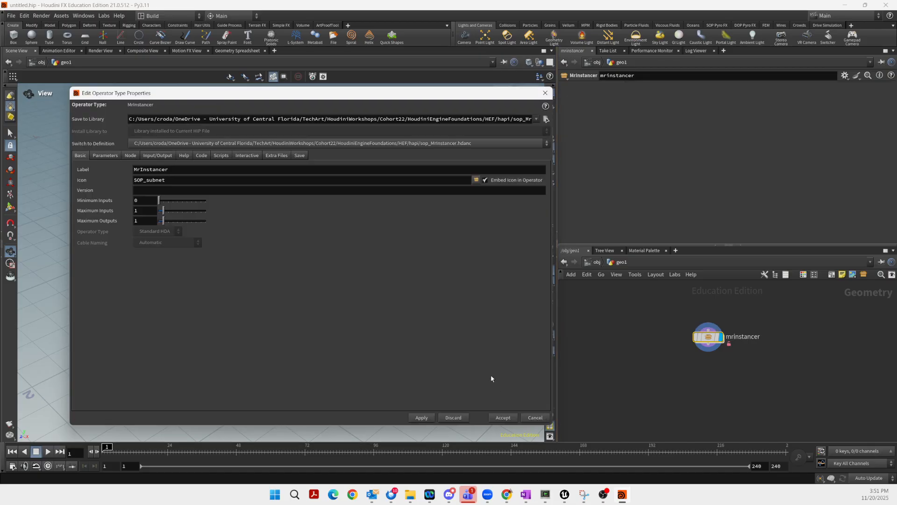
pyautogui.click(507, 415)
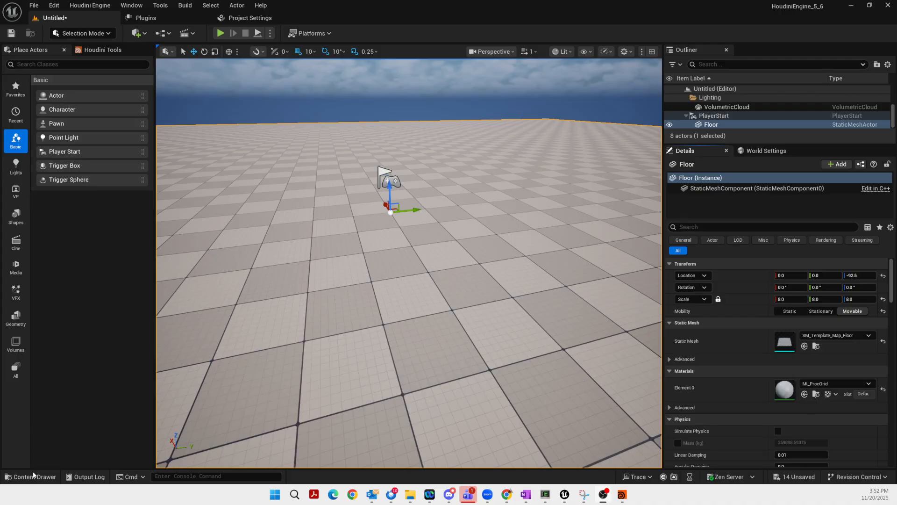
# Delete the old sop_MrInstancer asset from the HAPI content folder
pyautogui.click(33, 476)
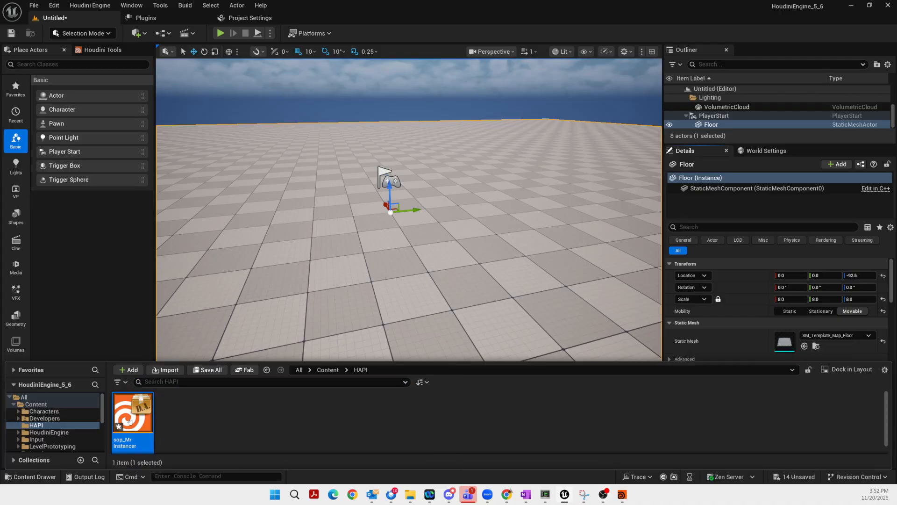
pyautogui.press('Delete')
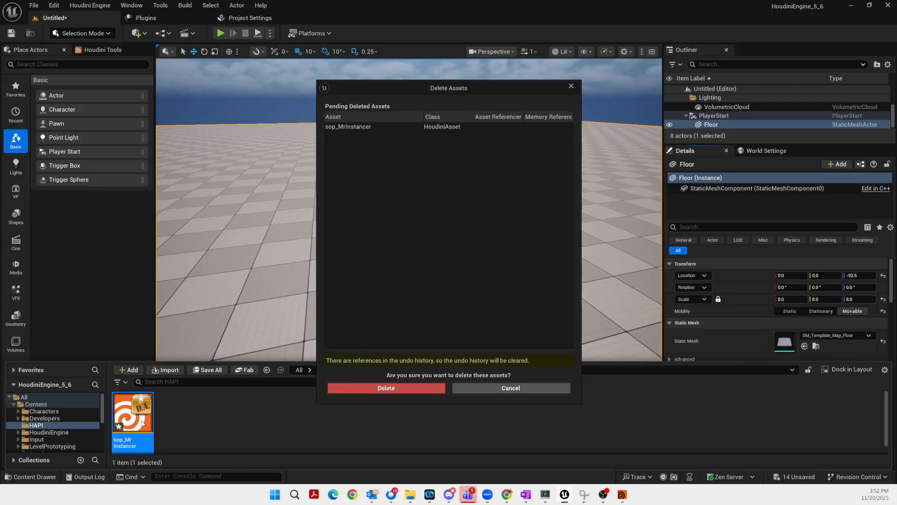
pyautogui.click(413, 391)
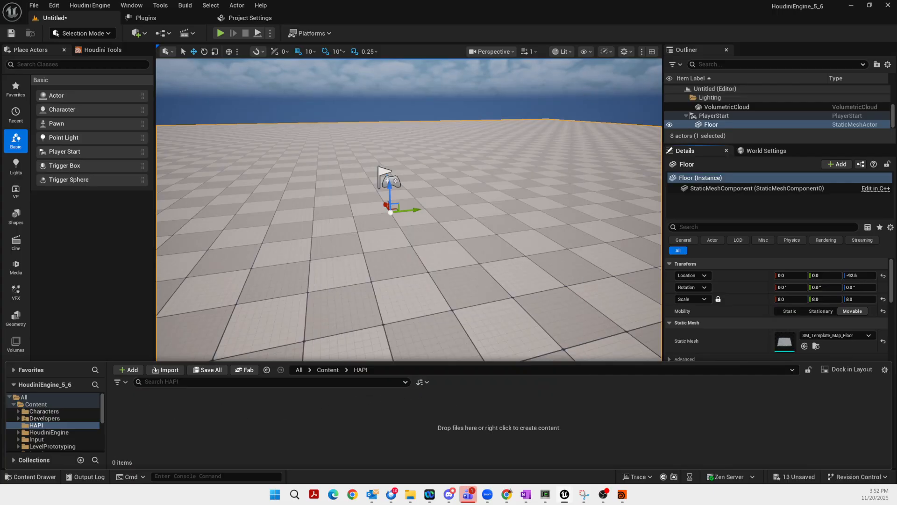
# Import sop_MrInstancer.hdanc from Explorer into HAPI and place it in the level
pyautogui.hotkey('alt', 'Tab')
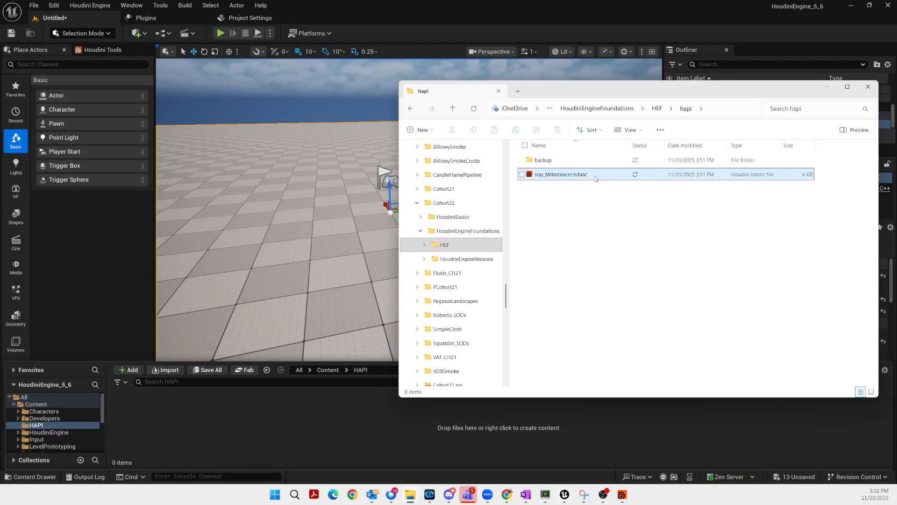
pyautogui.click(560, 176)
pyautogui.moveTo(561, 176); pyautogui.dragTo(237, 424)
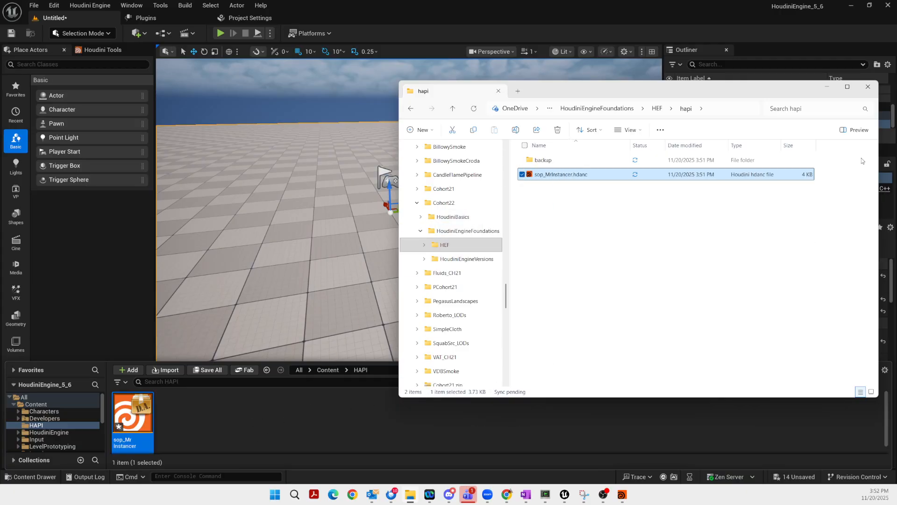
pyautogui.click(828, 89)
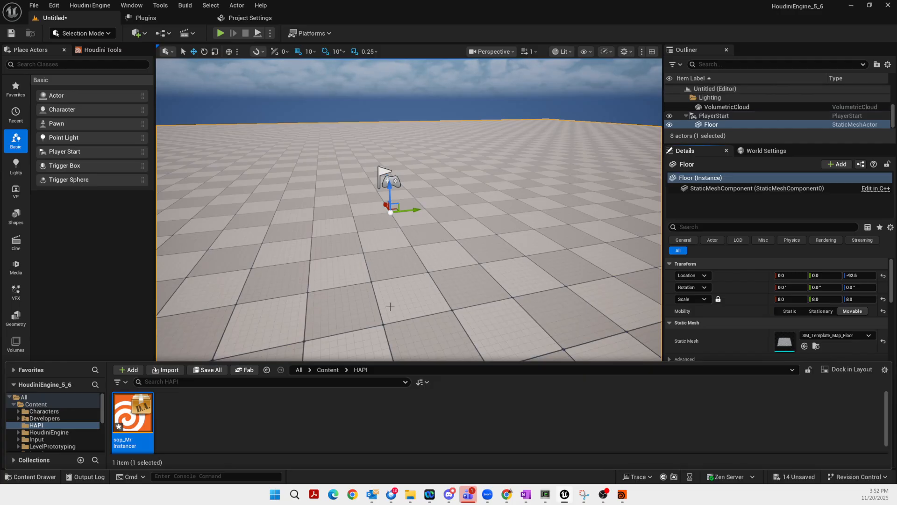
pyautogui.moveTo(374, 242); pyautogui.dragTo(448, 238)
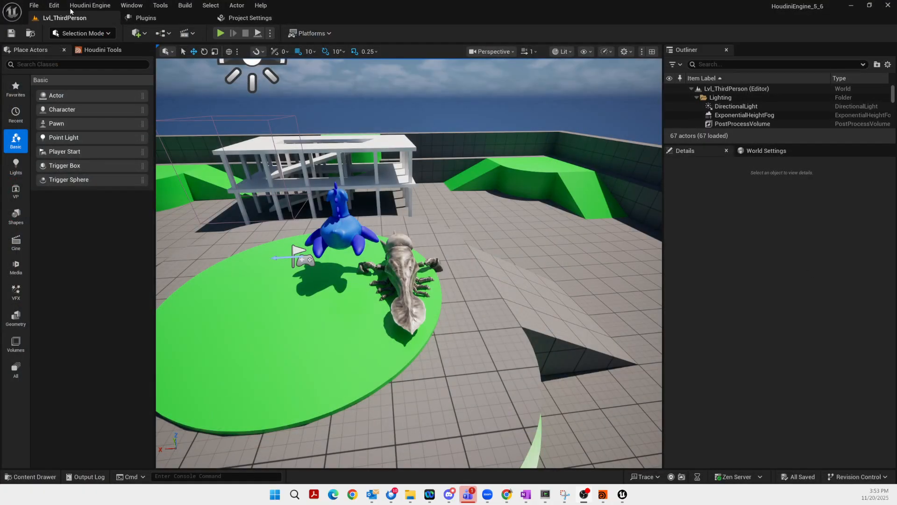
# Open the File menu of level and project commands
pyautogui.click(34, 6)
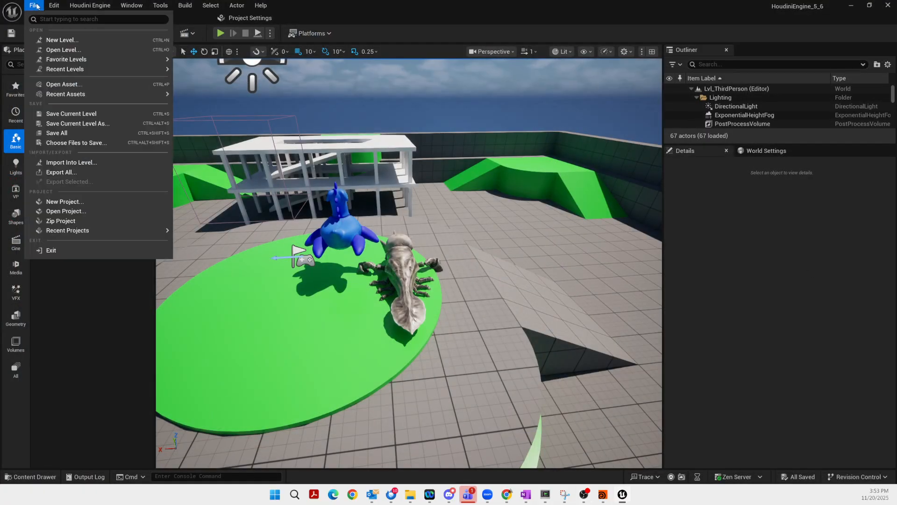
# Create a new level from the Basic template
pyautogui.click(52, 43)
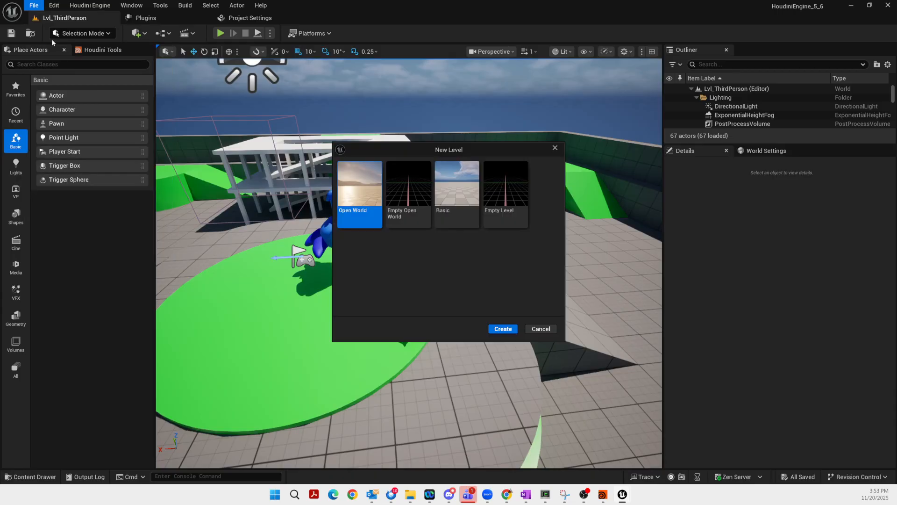
pyautogui.click(465, 225)
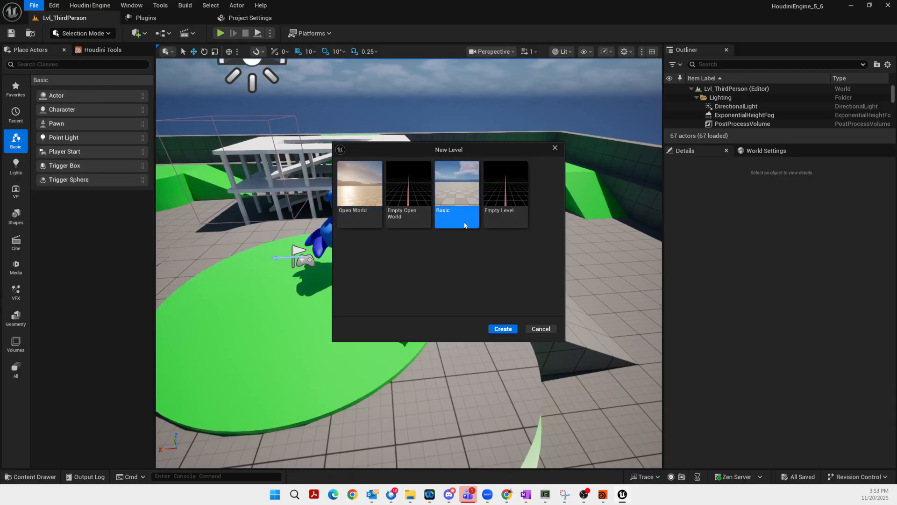
pyautogui.click(502, 329)
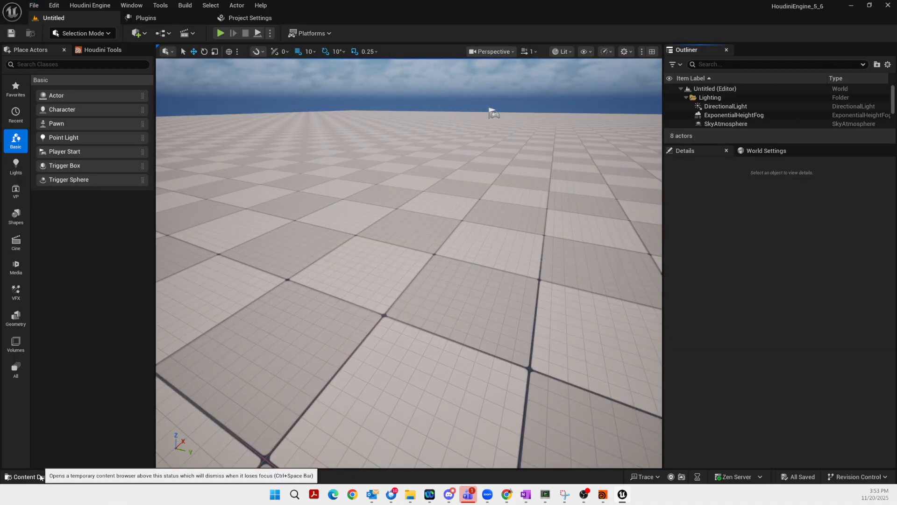
# Import sop_MrInstancer.hdanc from HoudiniEngineFoundations > HEF > hapi into the HAPI content folder
pyautogui.click(47, 477)
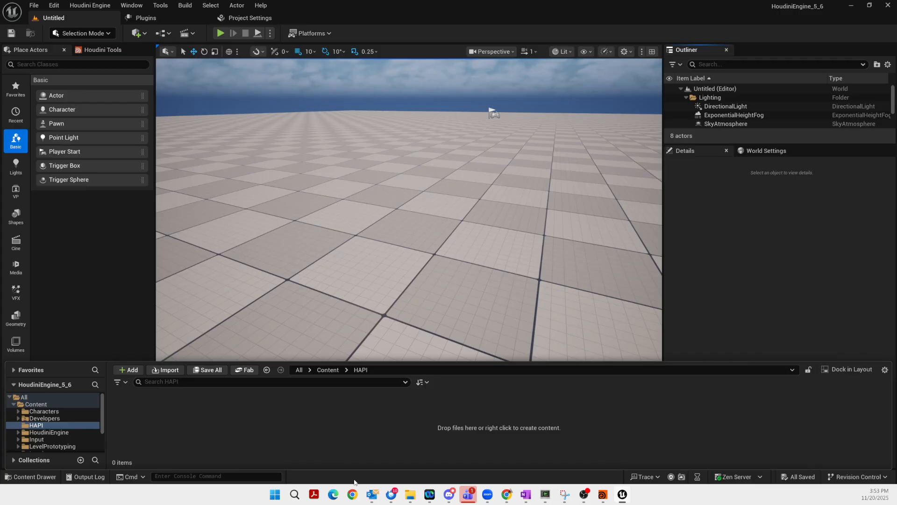
pyautogui.click(411, 496)
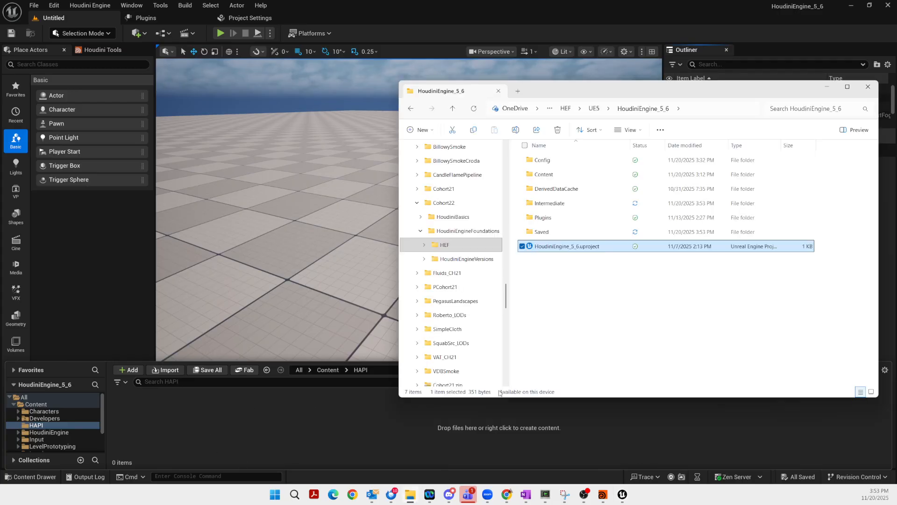
pyautogui.click(593, 109)
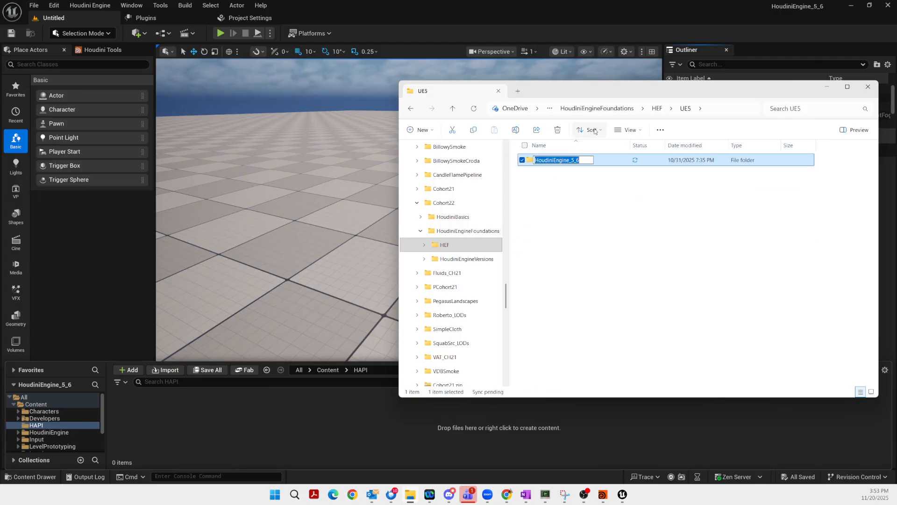
pyautogui.click(594, 109)
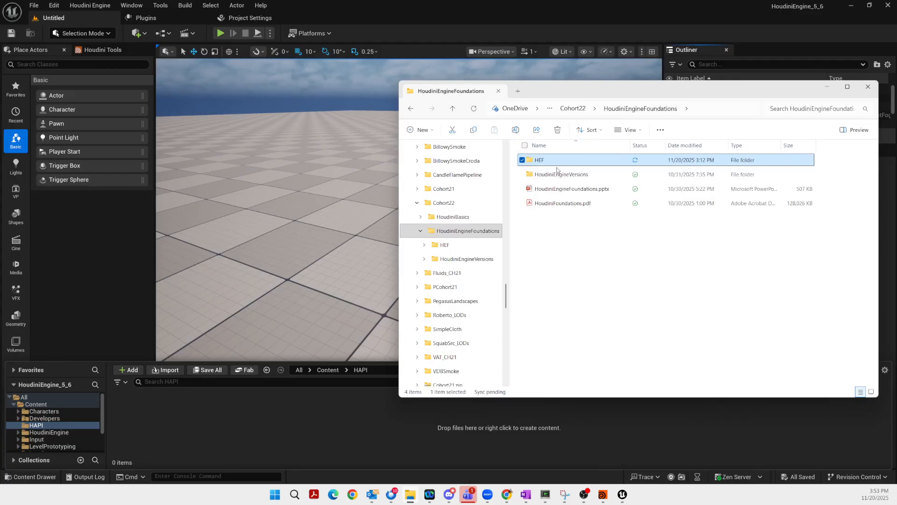
pyautogui.doubleClick(540, 161)
pyautogui.doubleClick(540, 260)
pyautogui.moveTo(553, 175); pyautogui.dragTo(328, 424)
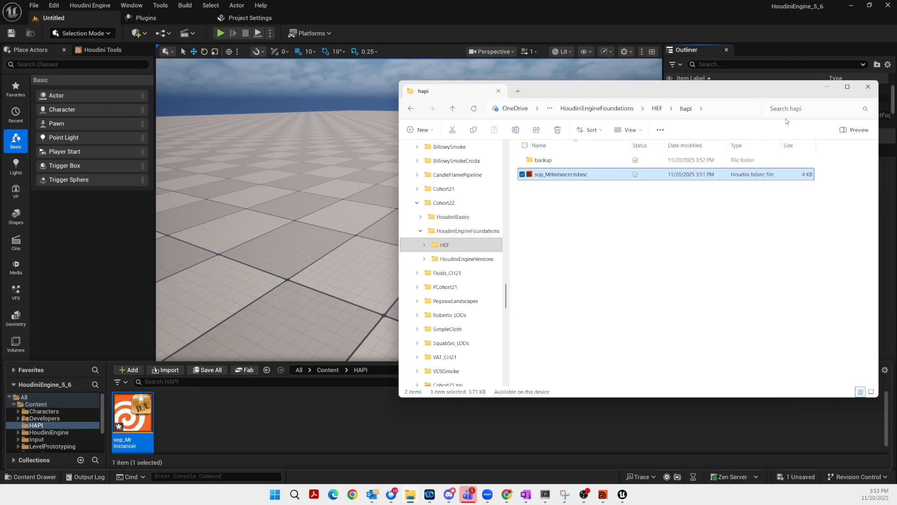
pyautogui.click(826, 87)
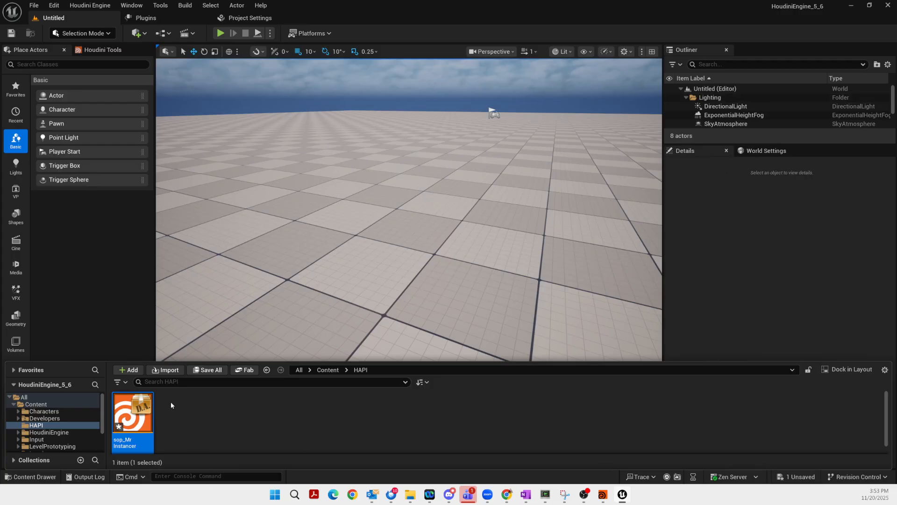
# Place sop_MrInstancer in the level and refine its proxy output into a static mesh
pyautogui.moveTo(133, 416); pyautogui.dragTo(435, 216)
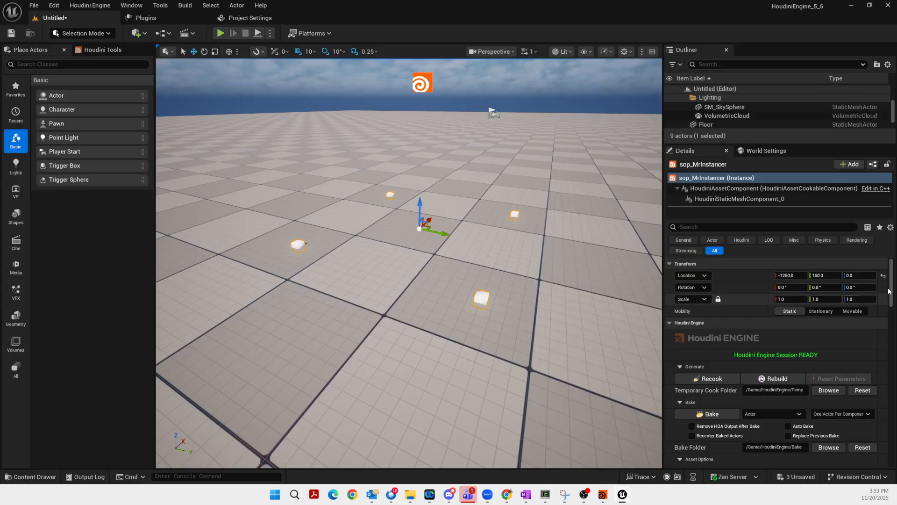
pyautogui.moveTo(889, 291); pyautogui.dragTo(886, 328)
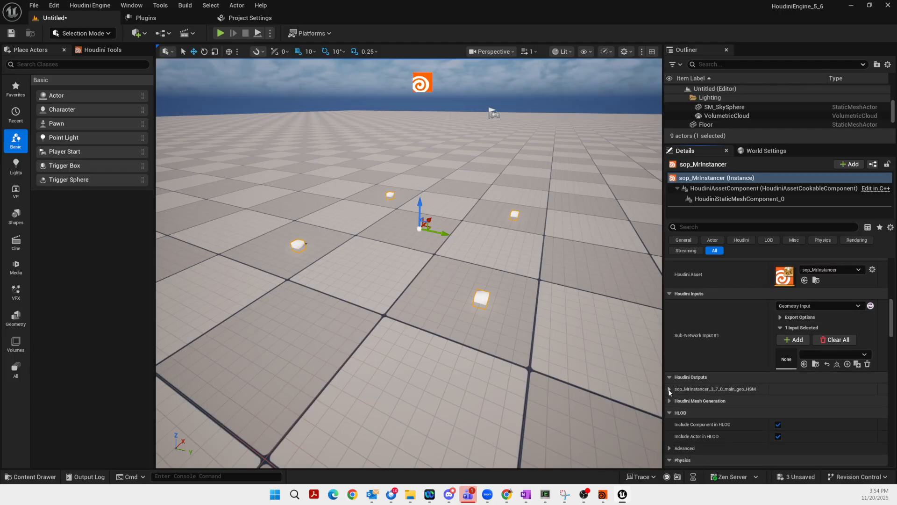
pyautogui.click(669, 390)
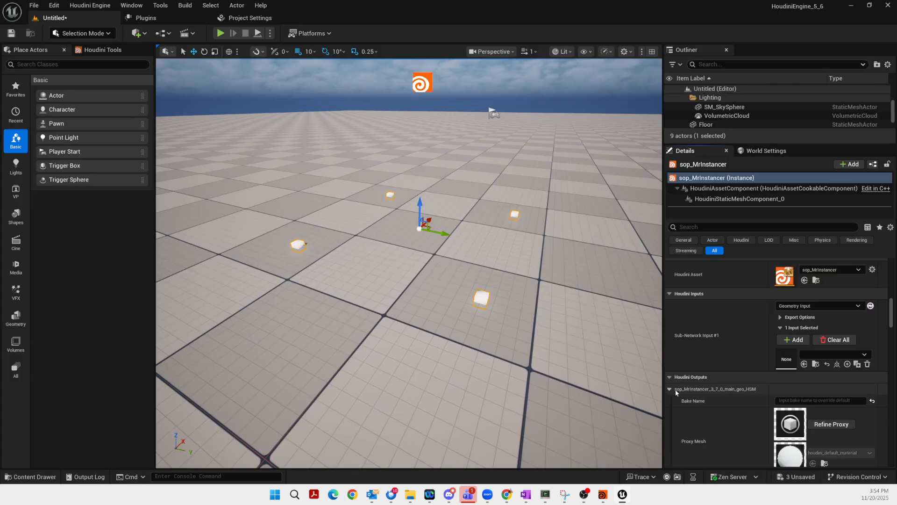
pyautogui.moveTo(892, 303); pyautogui.dragTo(893, 311)
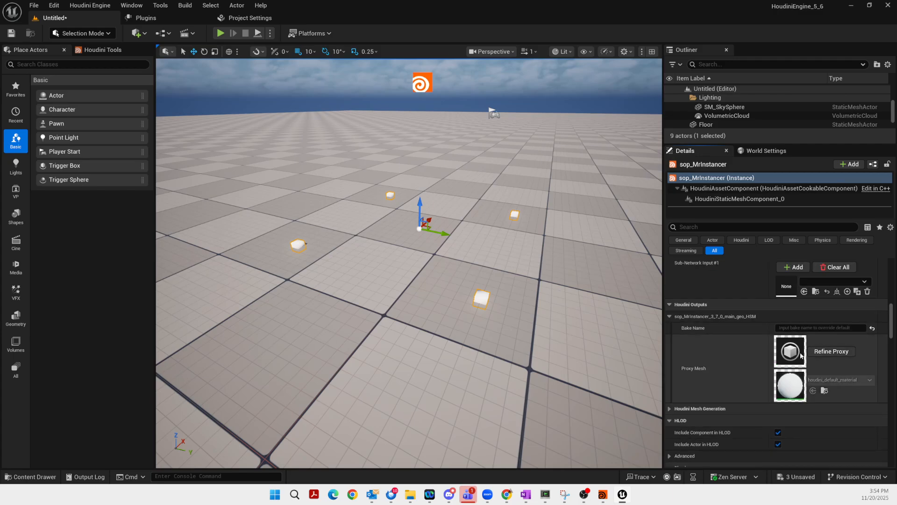
pyautogui.click(832, 351)
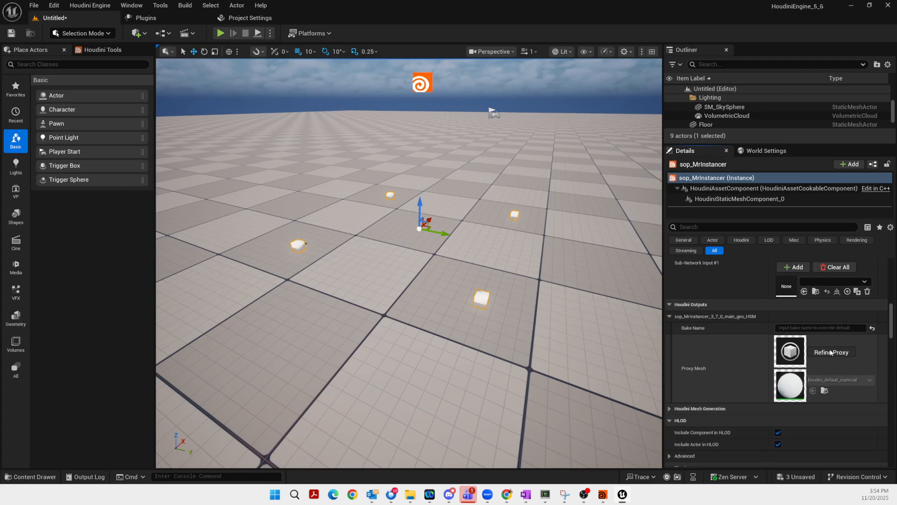
# Inspect the generated four-box static mesh in the Static Mesh Editor, then close it
pyautogui.click(712, 317)
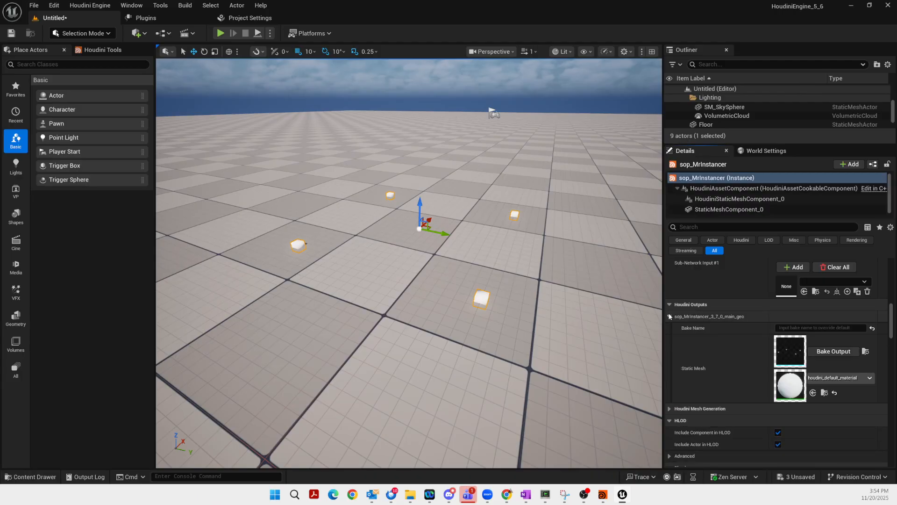
pyautogui.doubleClick(790, 350)
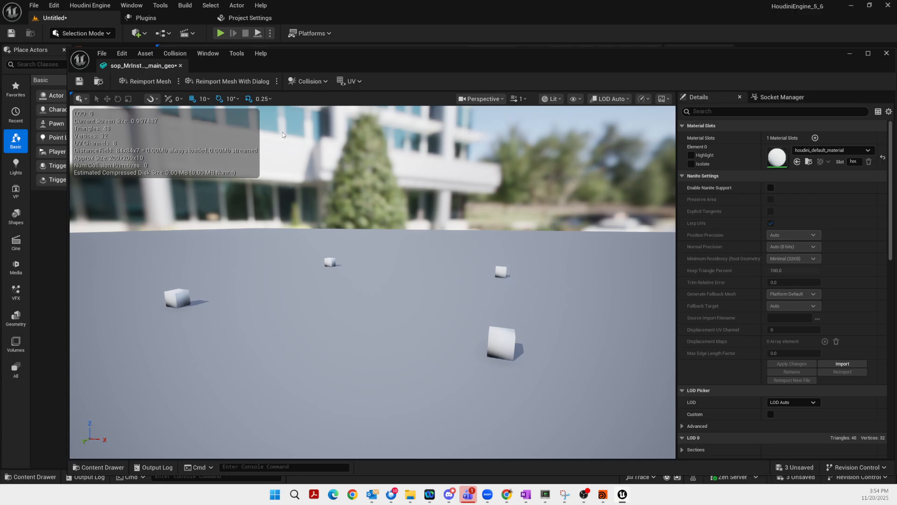
pyautogui.click(180, 66)
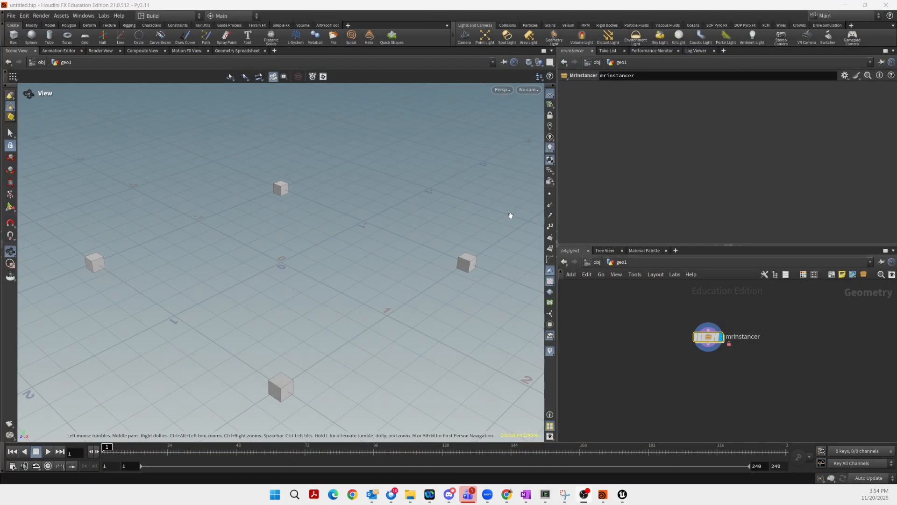
# Inside mrinstancer, turn on Pack and Instance for copytopoints1 so it outputs four packed box points
pyautogui.doubleClick(705, 337)
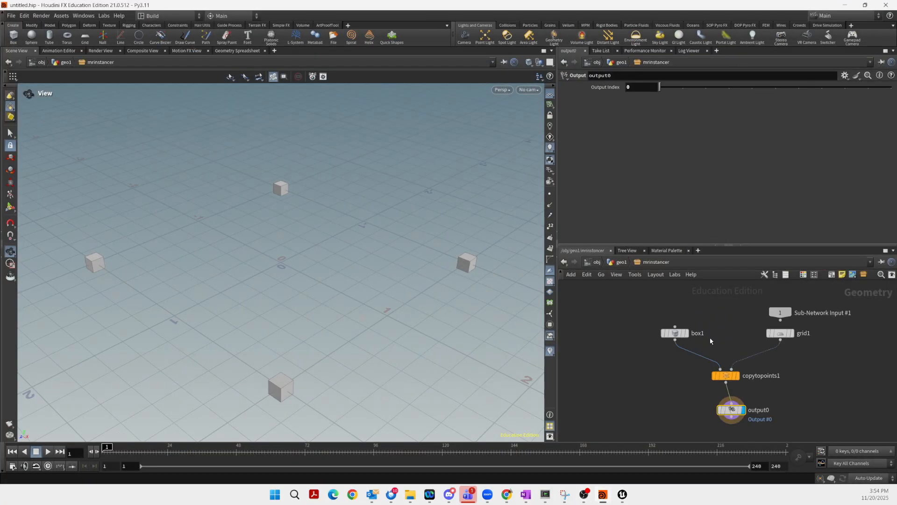
pyautogui.click(726, 376)
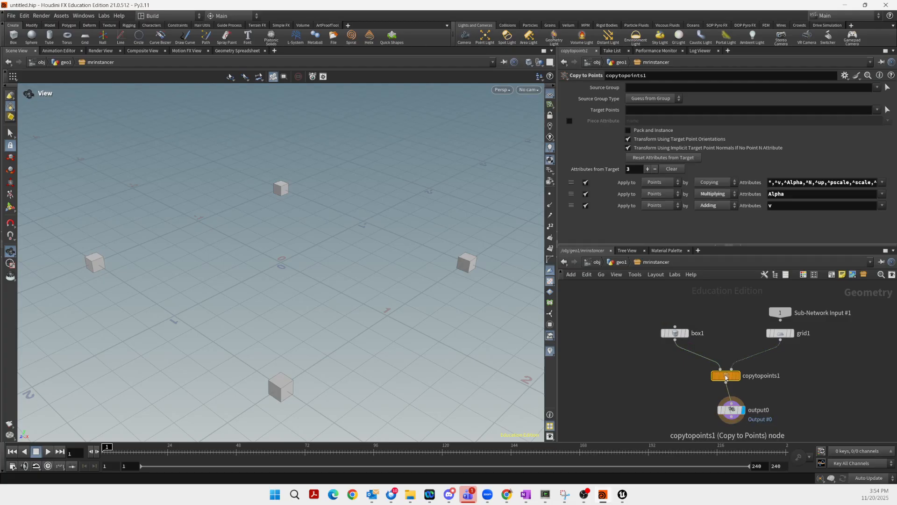
pyautogui.click(628, 131)
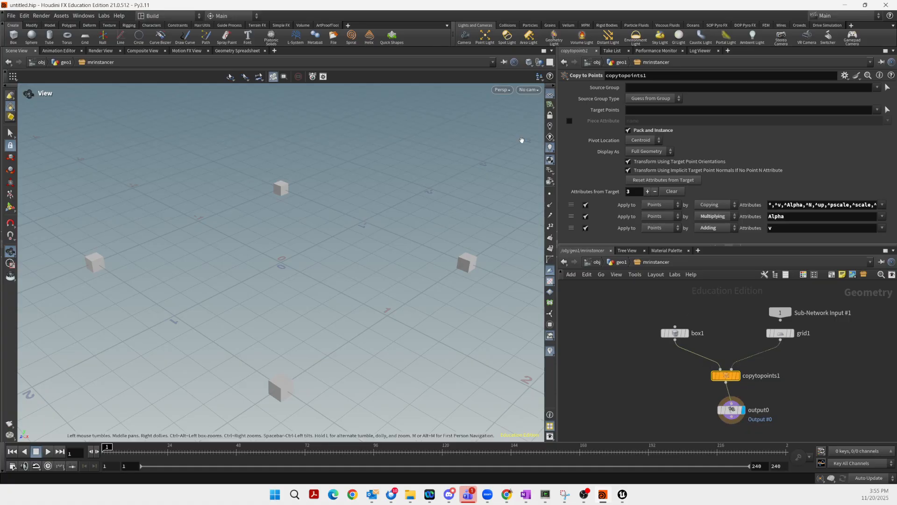
pyautogui.click(237, 51)
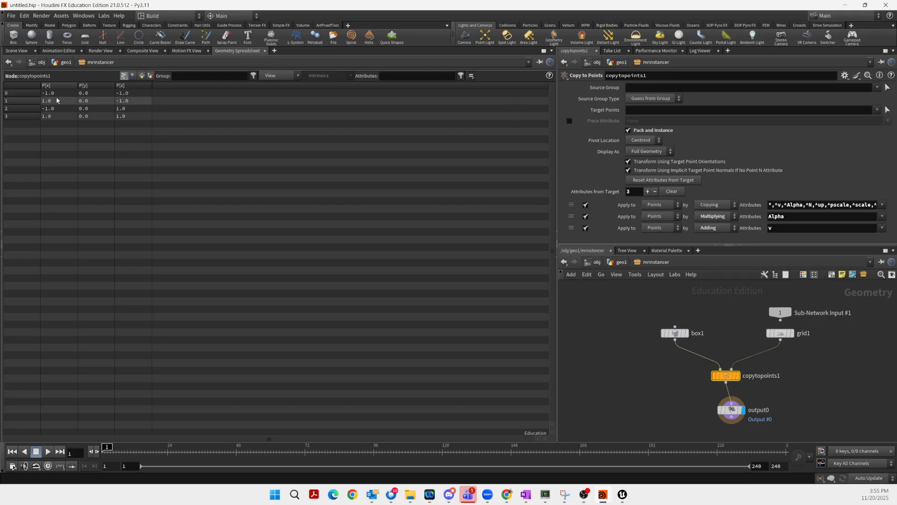
pyautogui.click(628, 130)
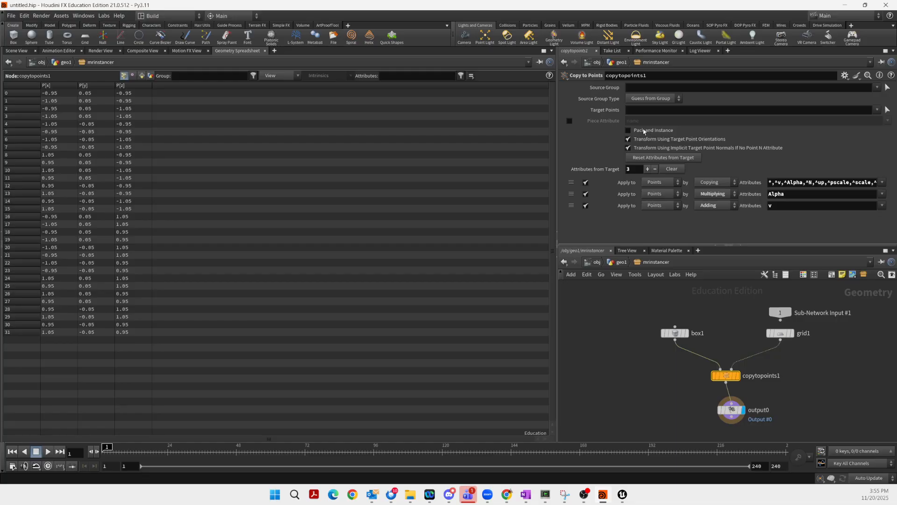
pyautogui.click(628, 131)
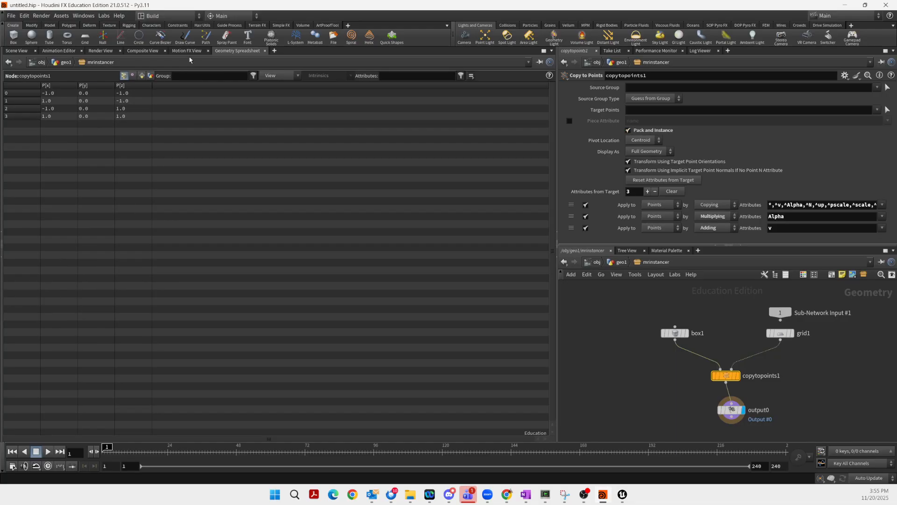
pyautogui.click(17, 51)
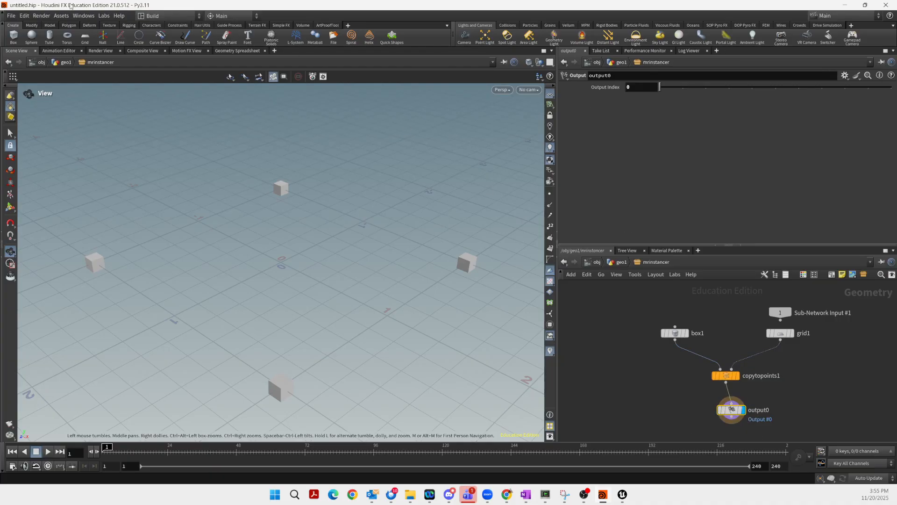
# Save the MrInstancer asset definition to sop_MrInstancer.hdanc
pyautogui.click(61, 15)
pyautogui.moveTo(69, 68)
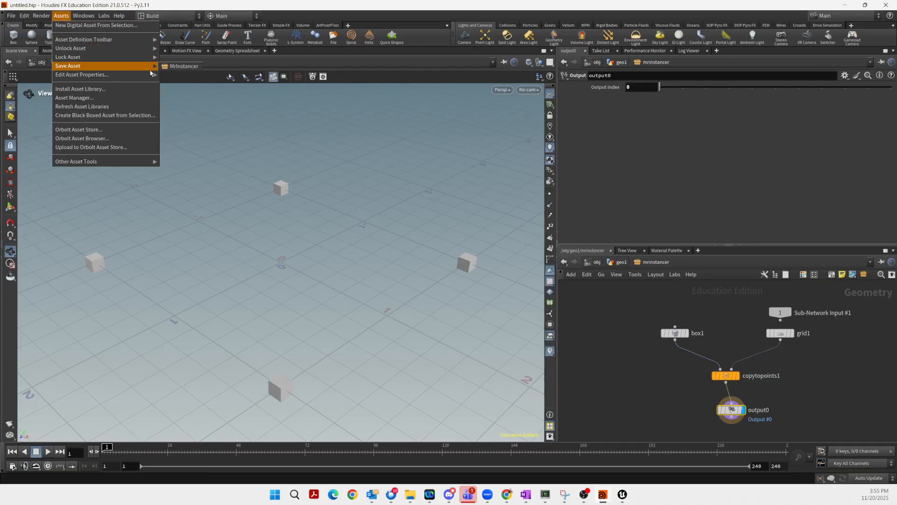
pyautogui.click(182, 66)
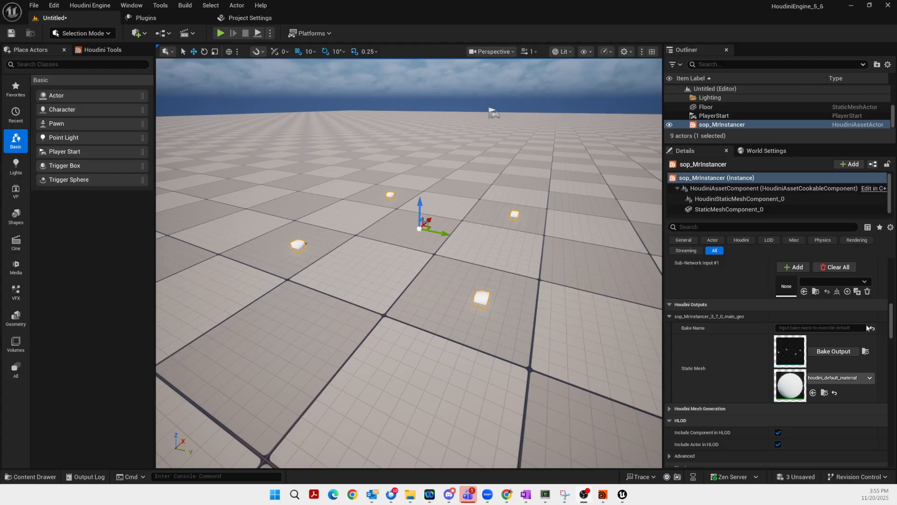
pyautogui.scroll(5, 885, 304)
# Rebuild sop_MrInstancer and inspect its new instancer output with 4 box instances
pyautogui.scroll(1, 885, 288)
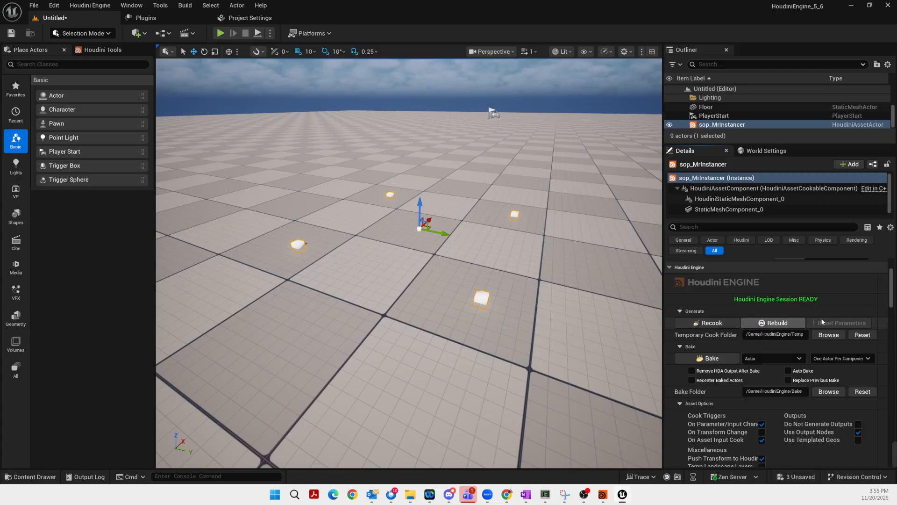
pyautogui.moveTo(892, 287); pyautogui.dragTo(887, 322)
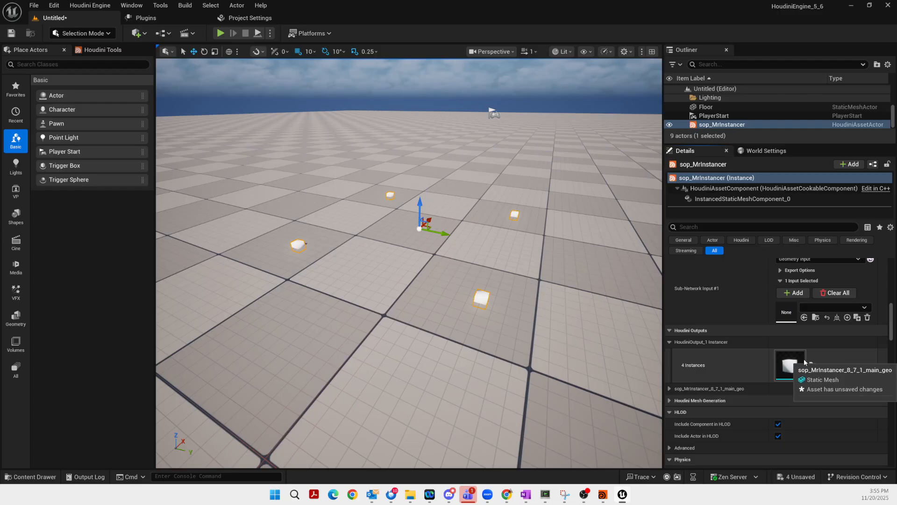
pyautogui.click(670, 388)
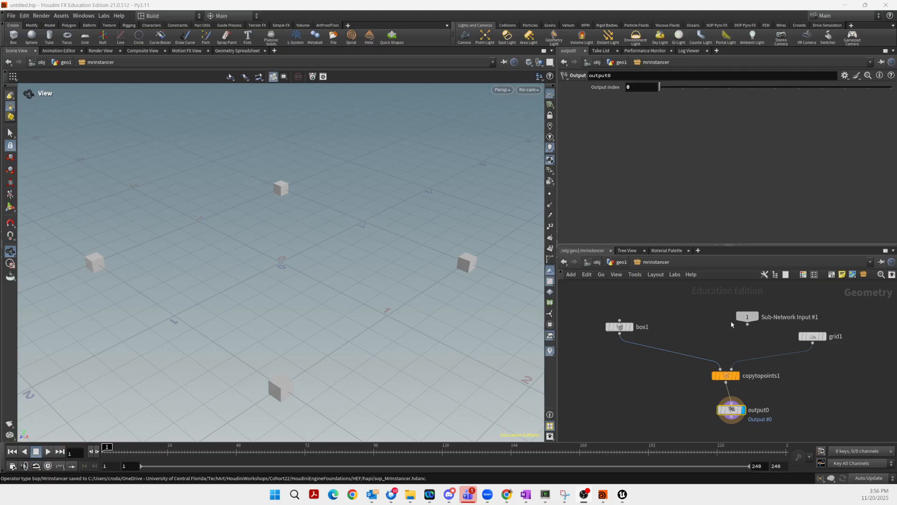
# Make room in the network and add a Switch node wired from box1
pyautogui.moveTo(750, 317); pyautogui.dragTo(701, 312)
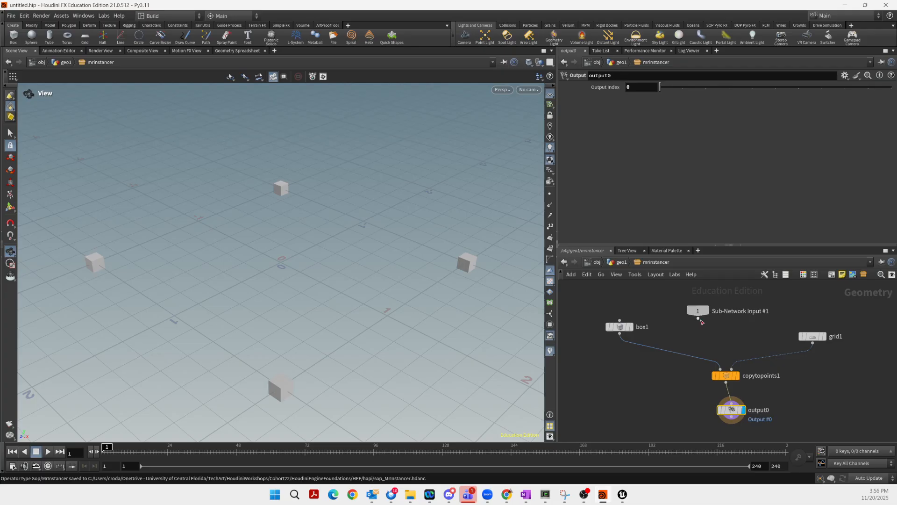
pyautogui.moveTo(619, 327); pyautogui.dragTo(616, 317)
pyautogui.click(616, 325)
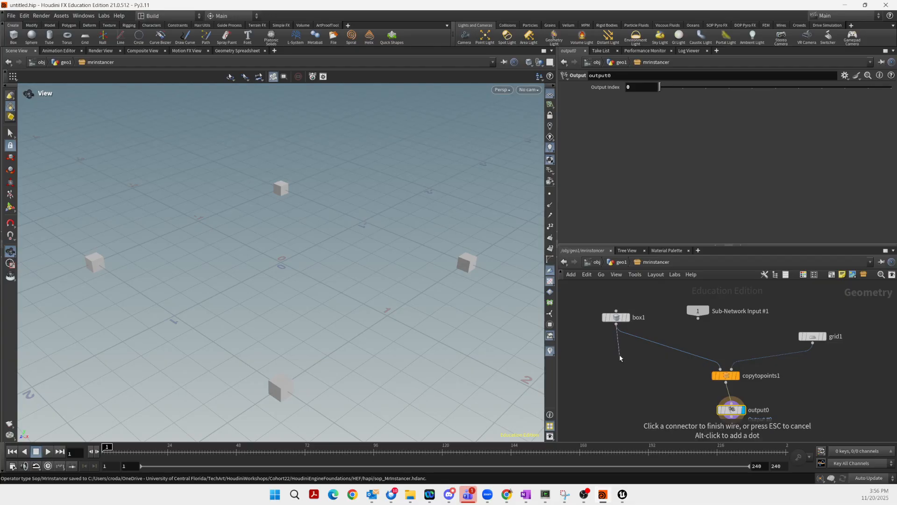
pyautogui.press('Tab')
pyautogui.write('swi')
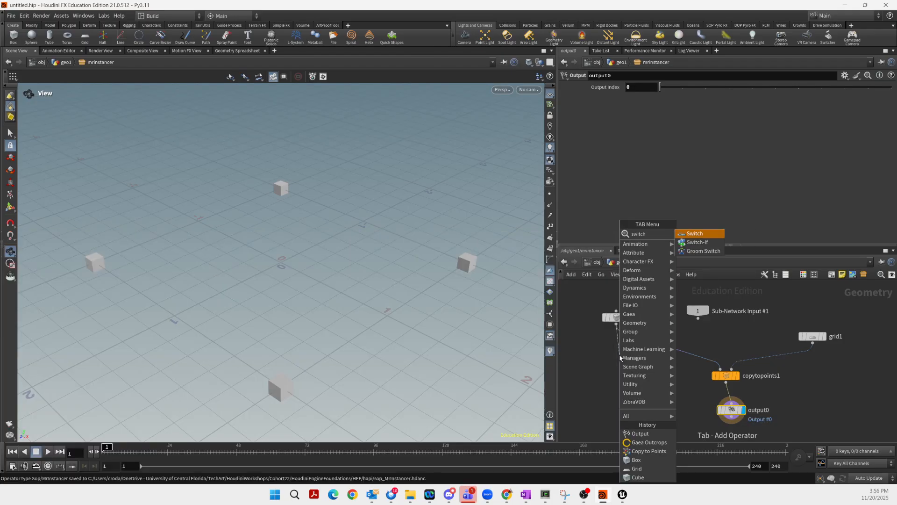
pyautogui.press('Return')
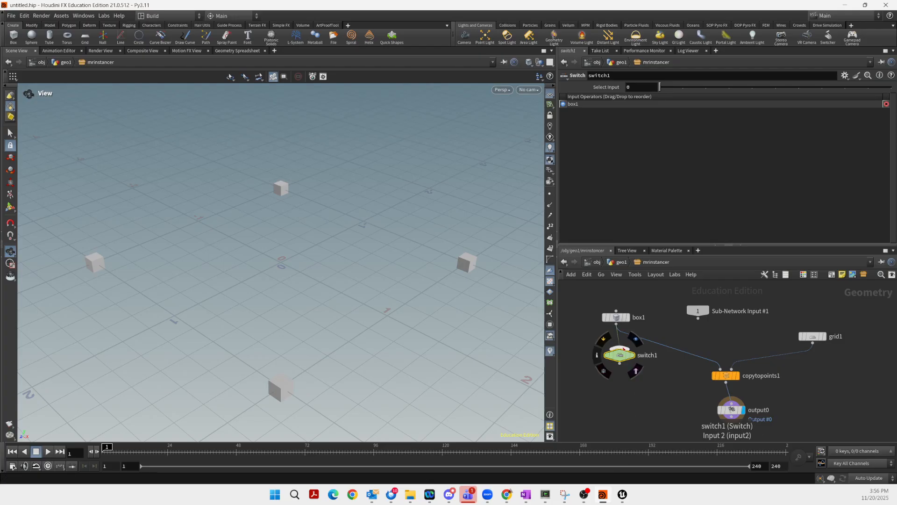
# Connect Sub-Network Input #1 as switch1's second input and feed switch1 into copytopoints1
pyautogui.click(620, 348)
pyautogui.click(699, 318)
pyautogui.moveTo(623, 362); pyautogui.dragTo(707, 350)
pyautogui.click(705, 352)
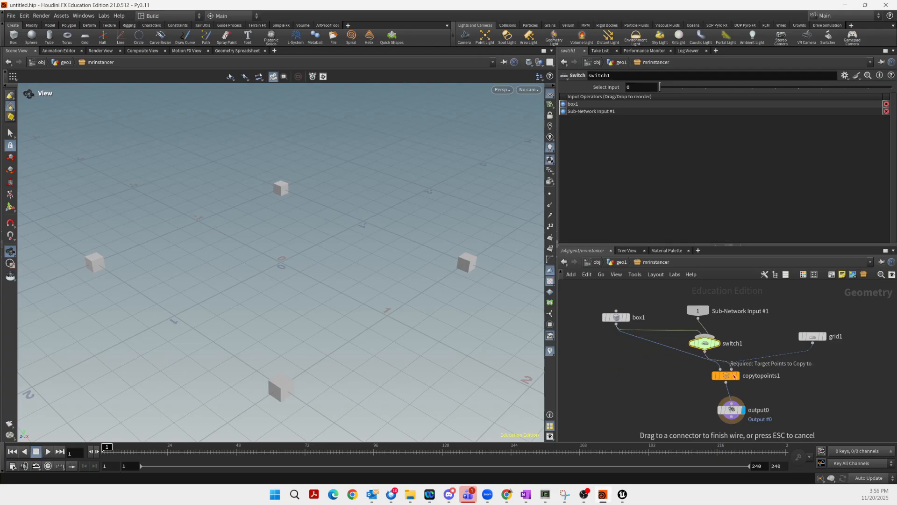
pyautogui.click(722, 370)
pyautogui.moveTo(705, 345); pyautogui.dragTo(673, 352)
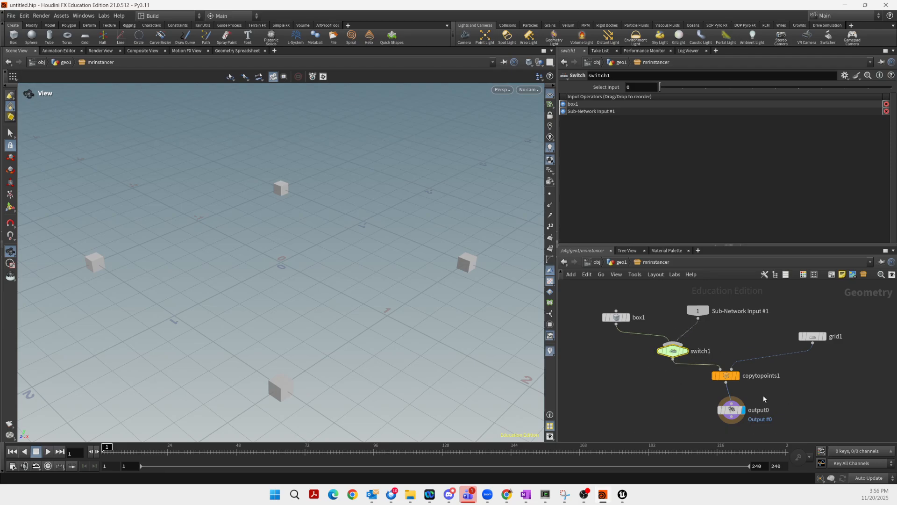
pyautogui.moveTo(616, 317)
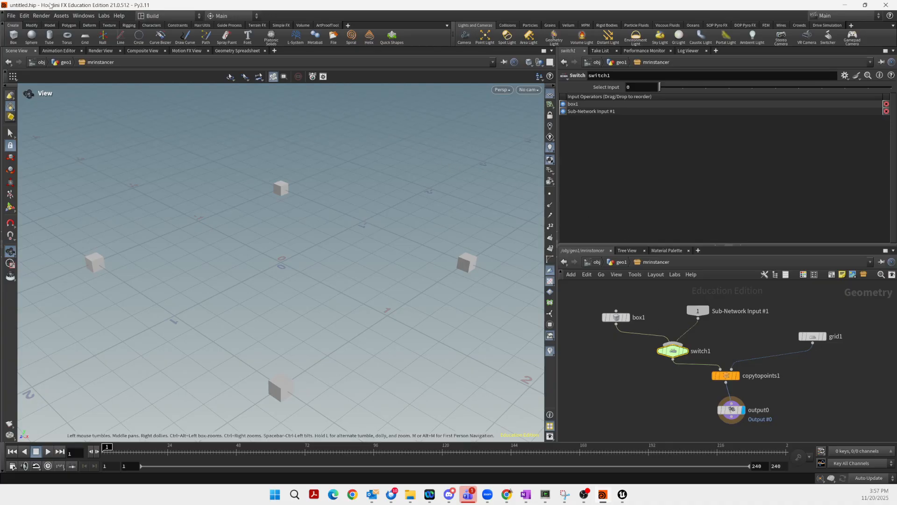
# Promote switch1's Select Input onto the MrInstancer asset, labelled Uniform
pyautogui.click(63, 15)
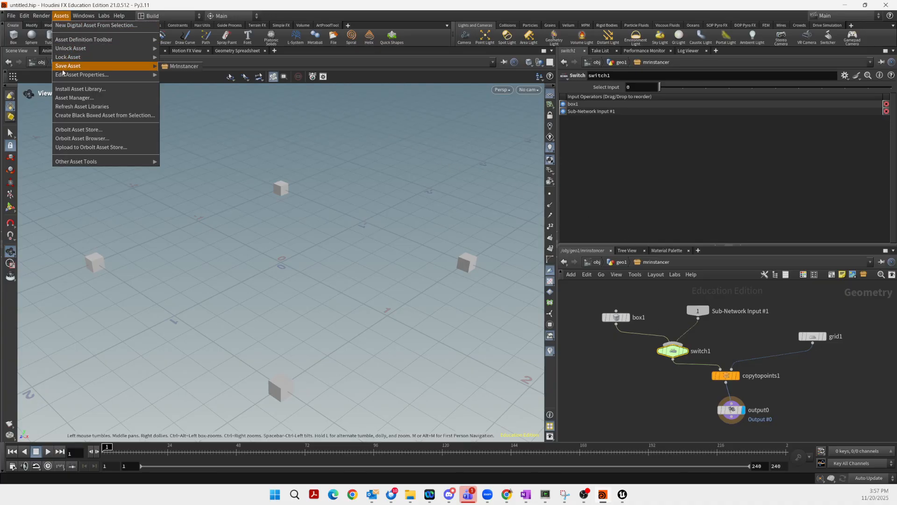
pyautogui.moveTo(63, 77)
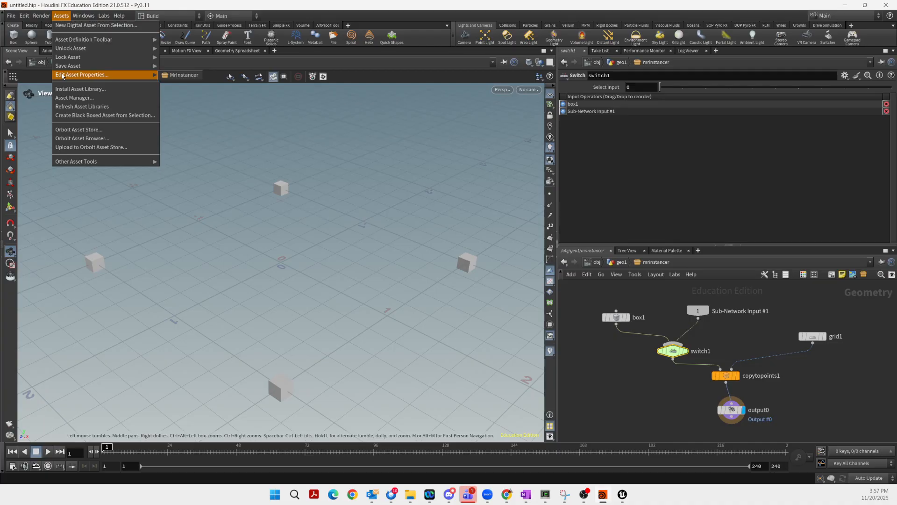
pyautogui.click(174, 76)
pyautogui.click(104, 155)
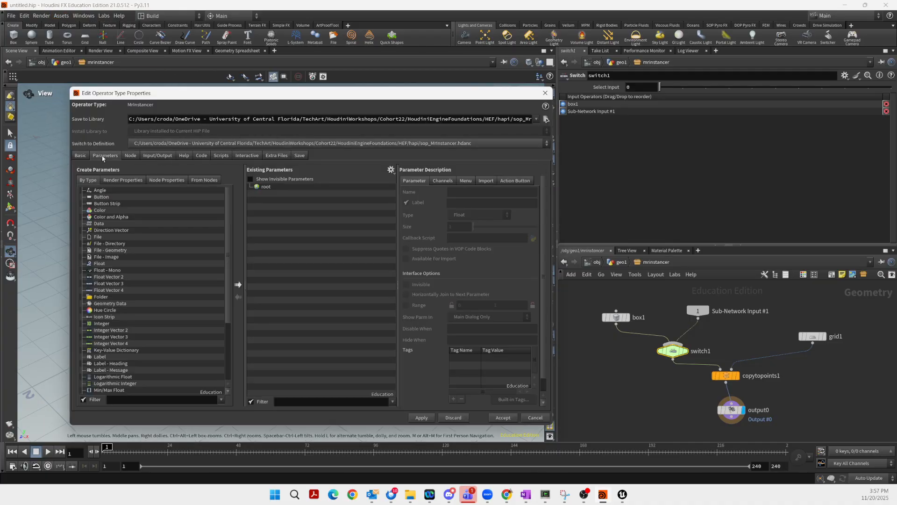
pyautogui.click(673, 358)
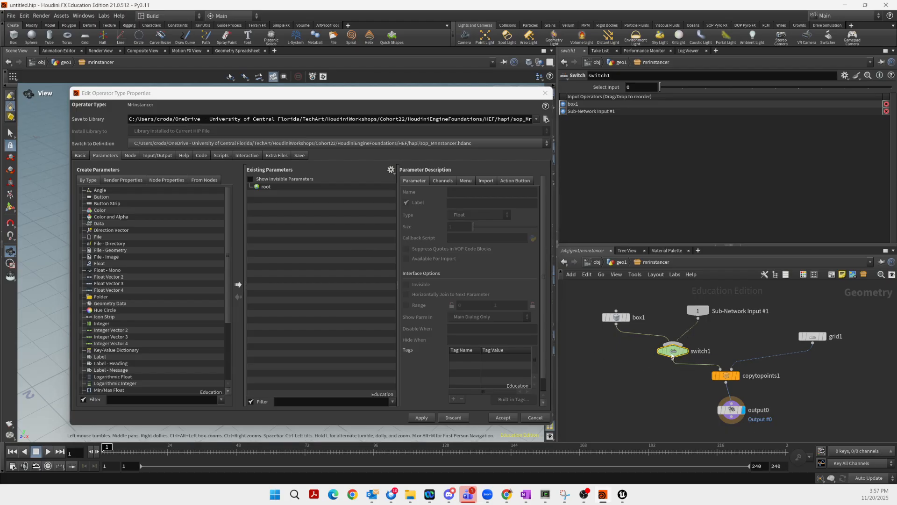
pyautogui.moveTo(611, 90); pyautogui.dragTo(292, 189)
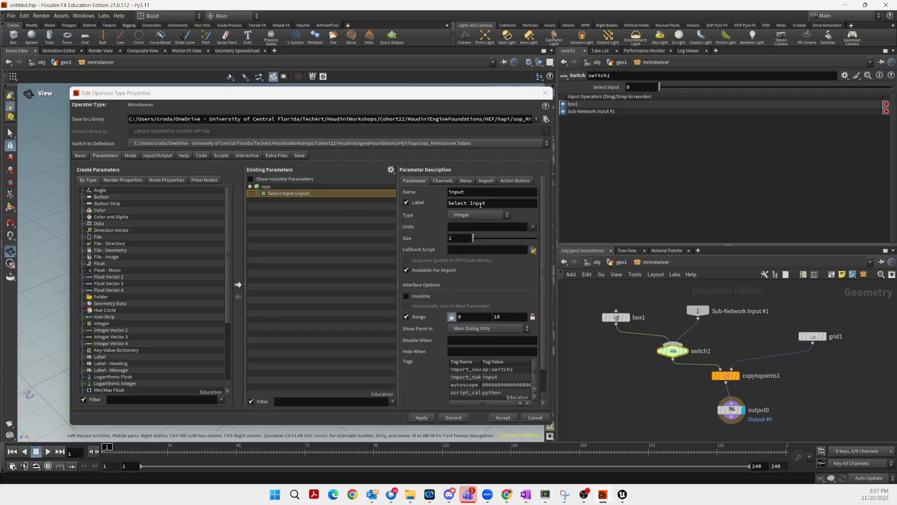
pyautogui.moveTo(489, 203); pyautogui.dragTo(439, 205)
pyautogui.write('U')
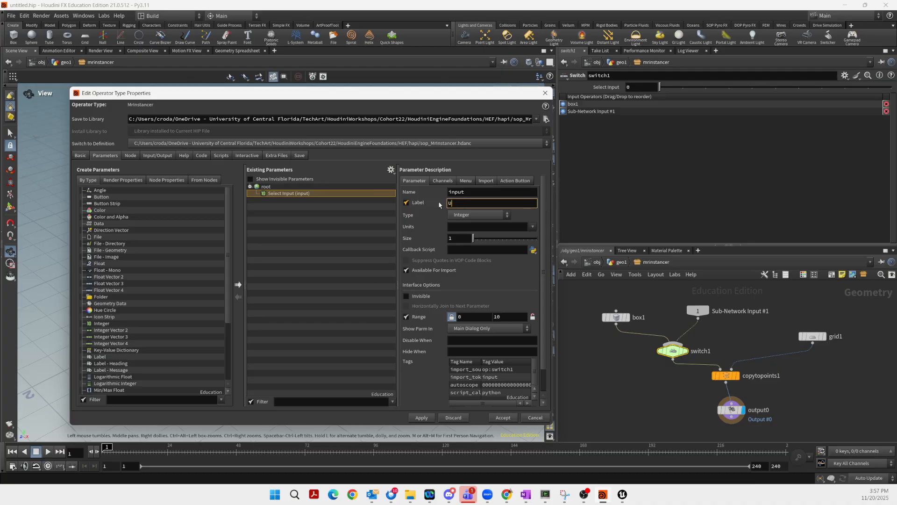
pyautogui.write('niform')
pyautogui.press('Return')
# Make Uniform a menu with entries 0 'default' and 1 'Unreal'
pyautogui.click(466, 181)
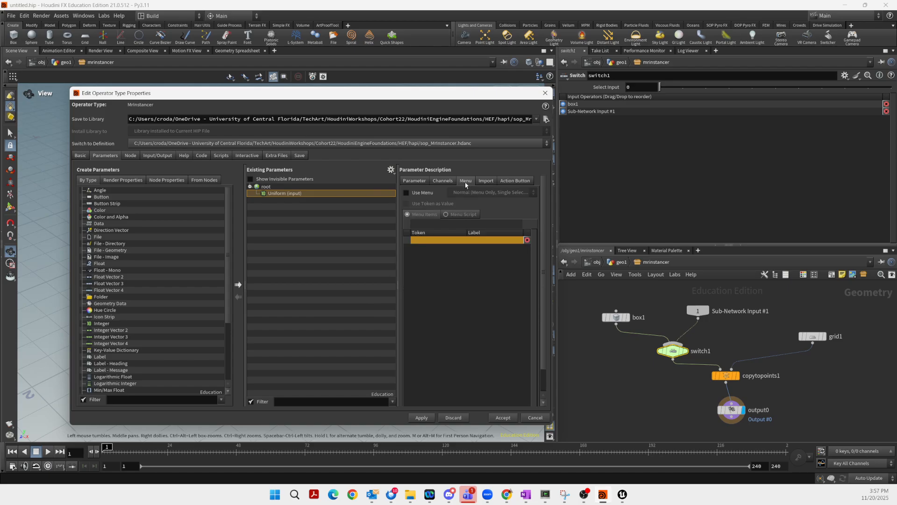
pyautogui.click(407, 192)
pyautogui.click(422, 224)
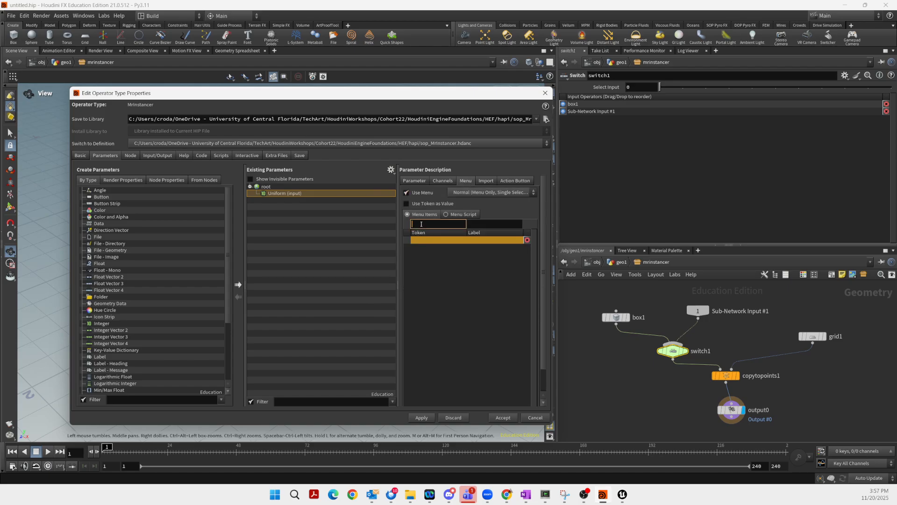
pyautogui.write('0')
pyautogui.press('Tab')
pyautogui.write('default')
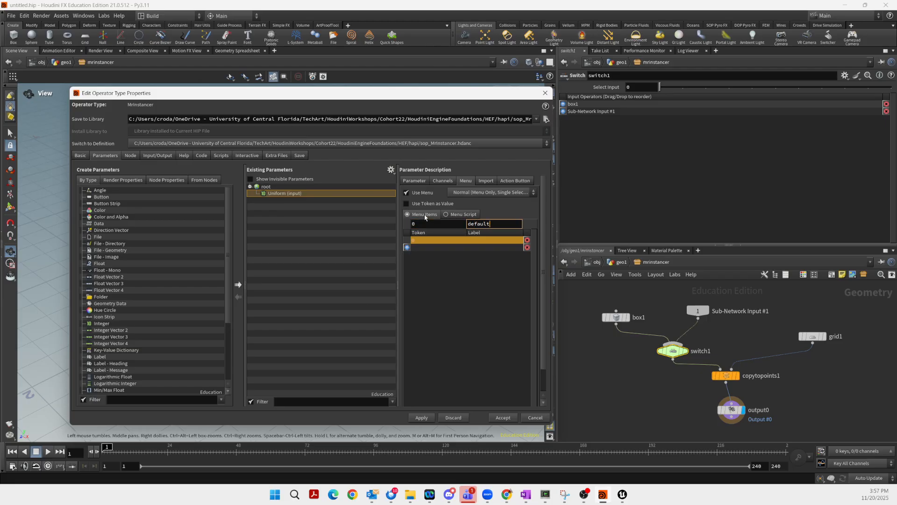
pyautogui.press('Return')
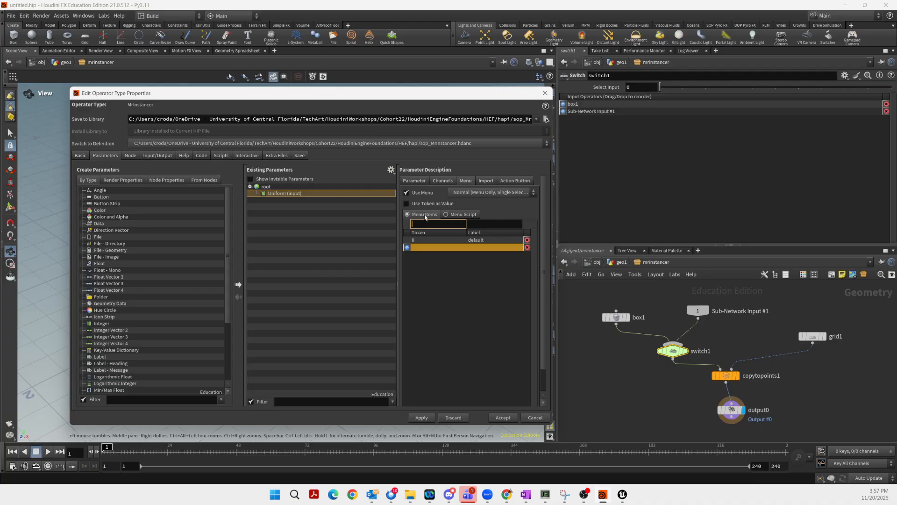
pyautogui.write('1')
pyautogui.press('Tab')
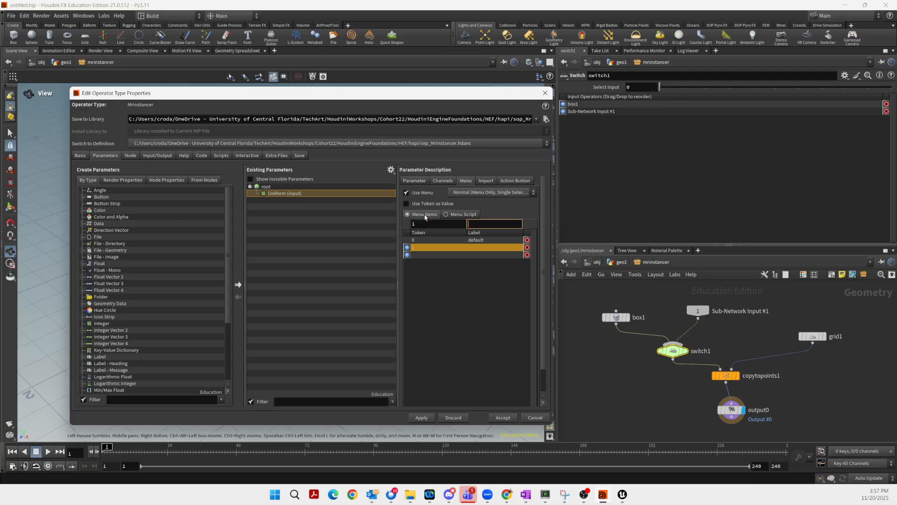
pyautogui.write('Unreal')
pyautogui.press('Return')
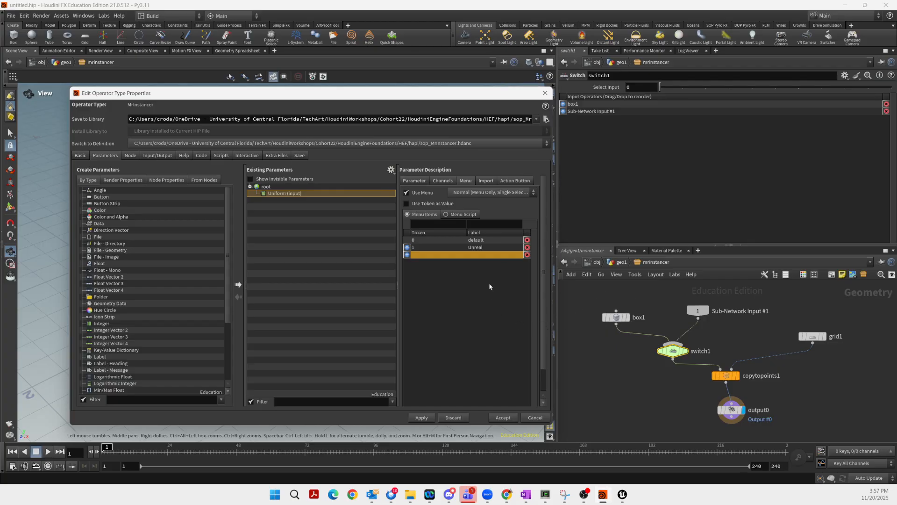
# Apply the asset property changes and rebuild sop_MrInstancer in Unreal
pyautogui.click(500, 416)
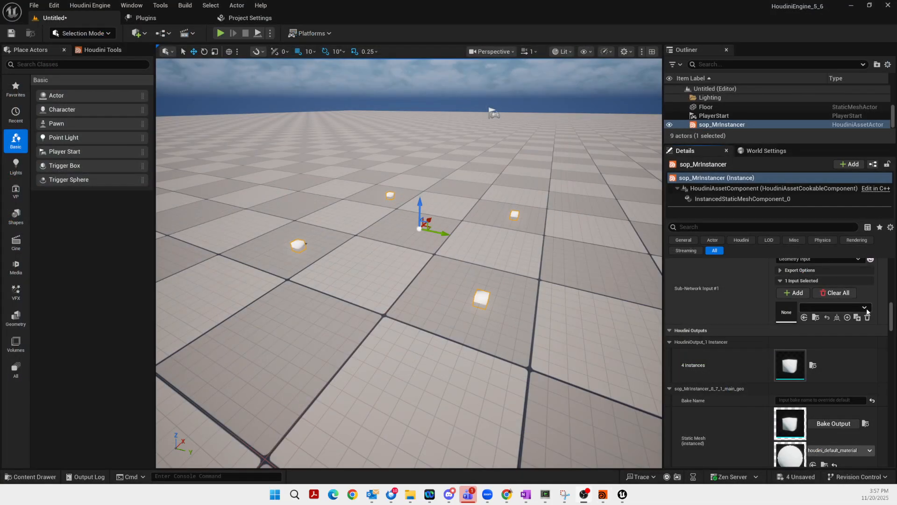
pyautogui.moveTo(891, 316); pyautogui.dragTo(885, 268)
pyautogui.click(773, 379)
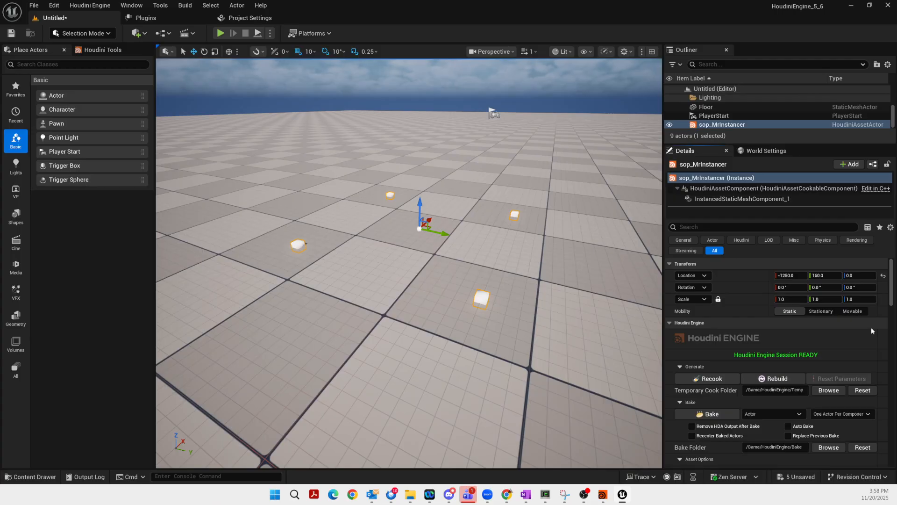
# Set the Uniform parameter to Unreal
pyautogui.moveTo(890, 296); pyautogui.dragTo(883, 326)
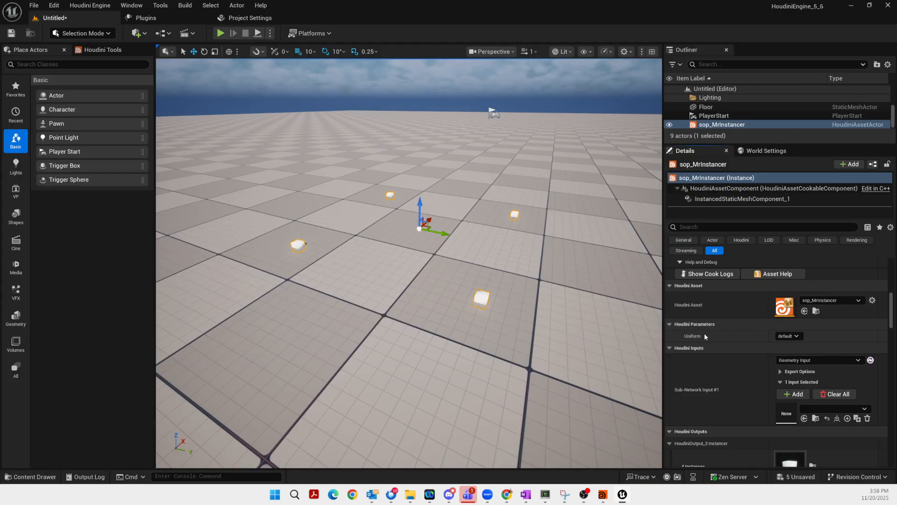
pyautogui.click(794, 337)
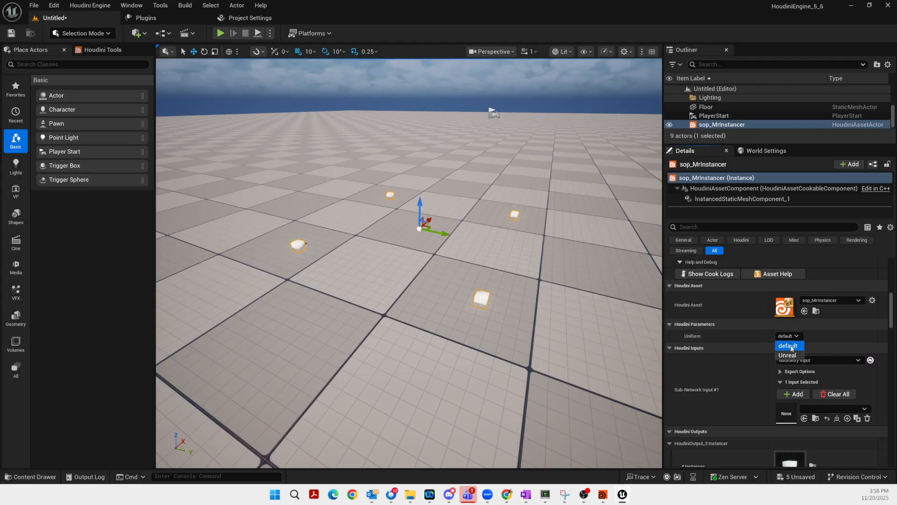
pyautogui.click(787, 356)
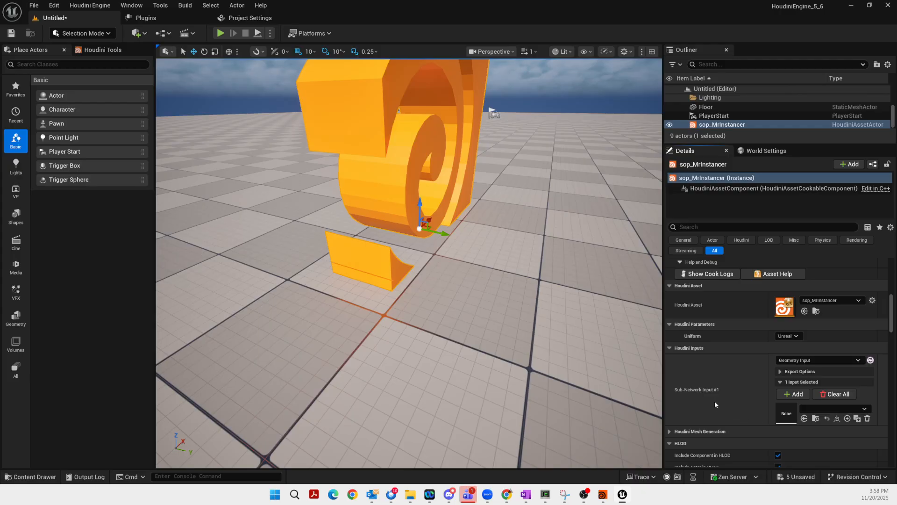
# Assign SM_Chair to Sub-Network Input #1, instancing four chairs at the points
pyautogui.click(816, 408)
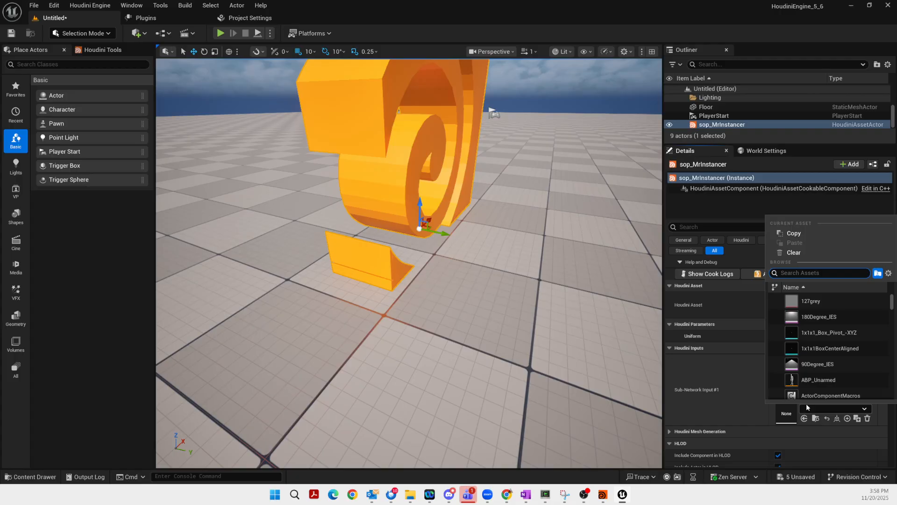
pyautogui.write('sm_Bench')
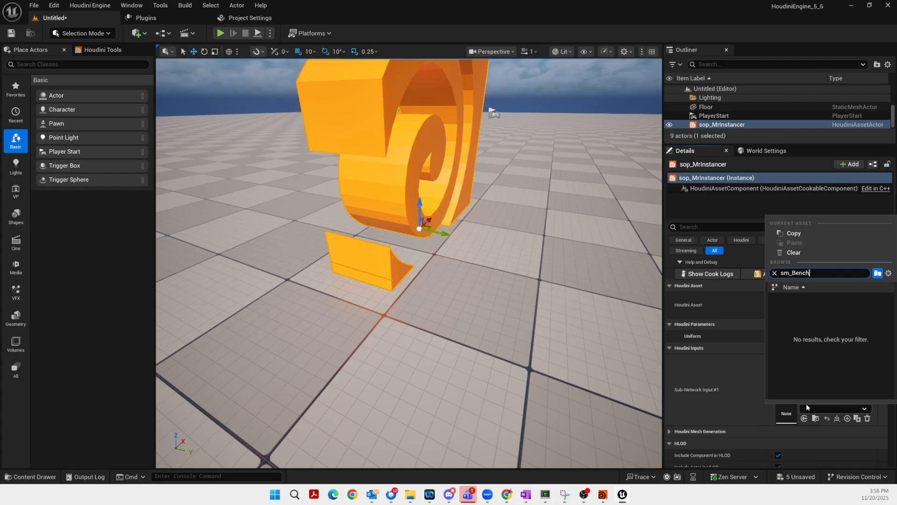
pyautogui.press('BackSpace')
pyautogui.press('BackSpace')
pyautogui.press('BackSpace')
pyautogui.press('BackSpace')
pyautogui.press('BackSpace')
pyautogui.press('BackSpace')
pyautogui.press('BackSpace')
pyautogui.press('BackSpace')
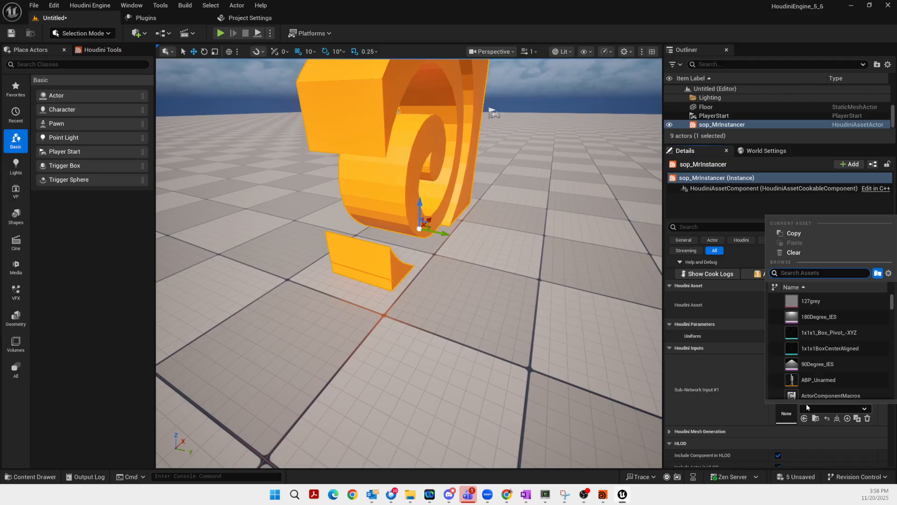
pyautogui.write('SM')
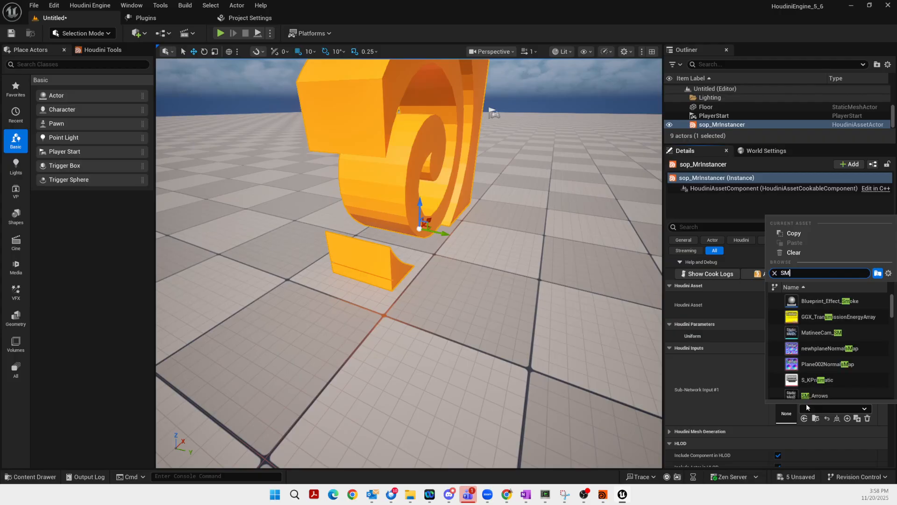
pyautogui.write('_B')
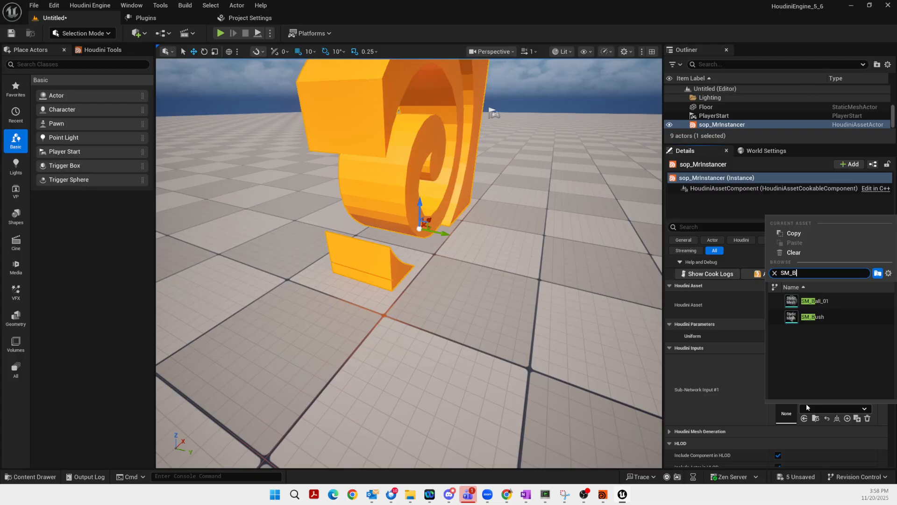
pyautogui.press('BackSpace')
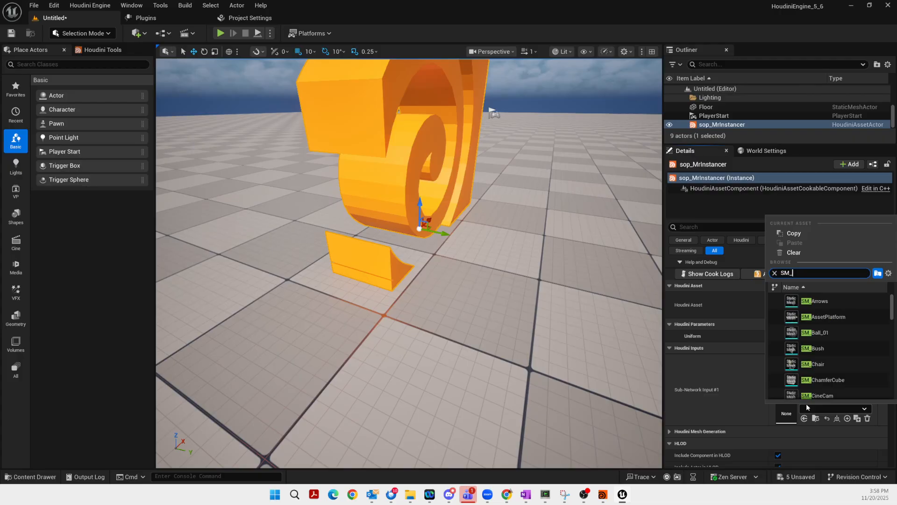
pyautogui.write('Chai')
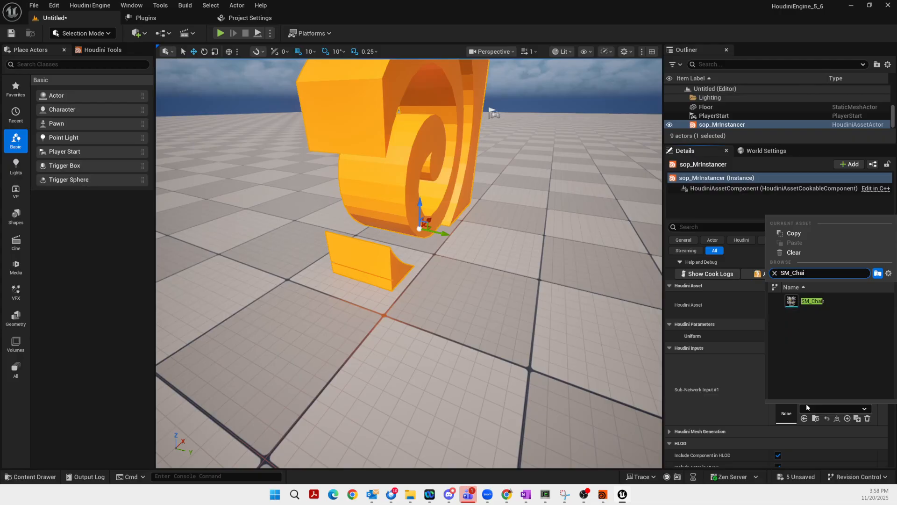
pyautogui.click(818, 301)
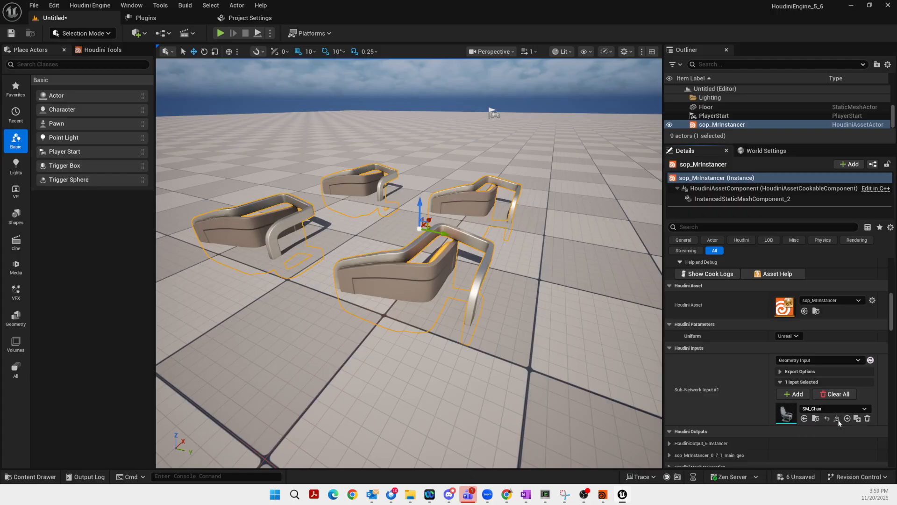
# Set the SM_Chair input's Transform Offset roll to 90 so the chairs stand upright
pyautogui.click(855, 417)
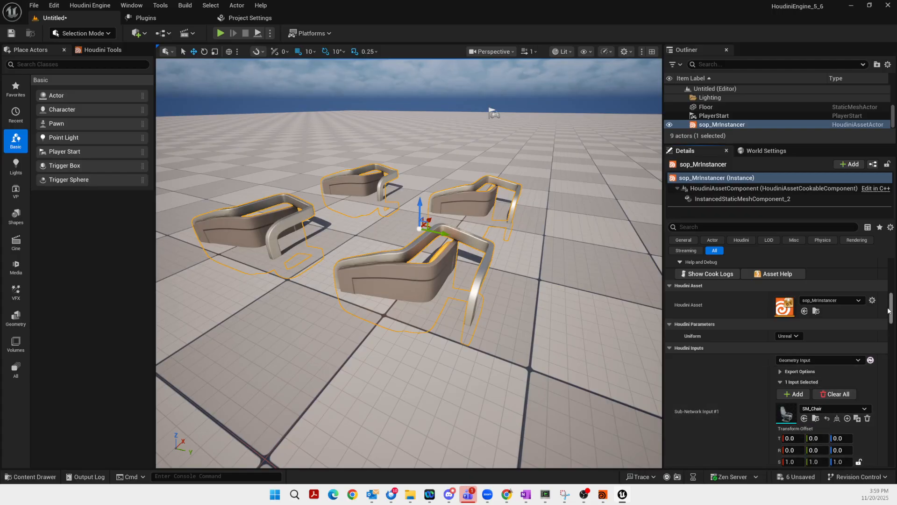
pyautogui.moveTo(891, 308)
pyautogui.mouseDown()
pyautogui.moveTo(891, 337)
pyautogui.moveTo(891, 321)
pyautogui.mouseUp()
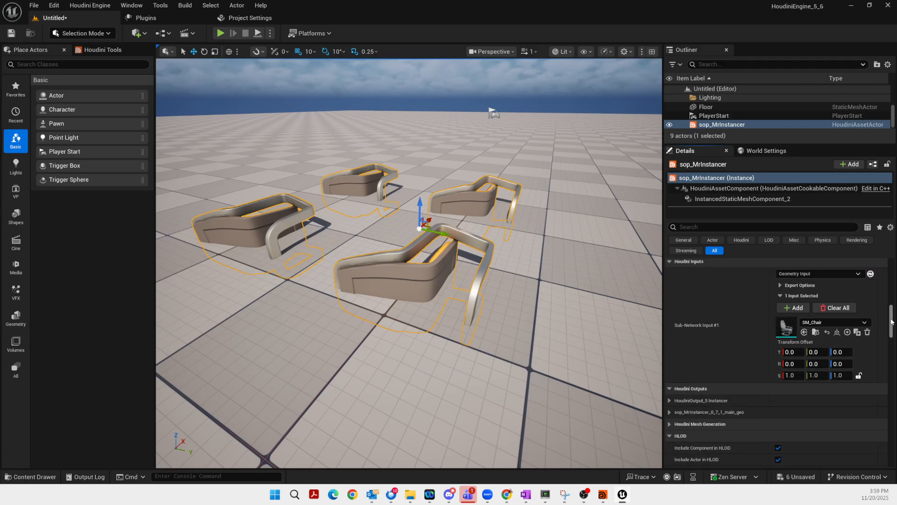
pyautogui.click(797, 363)
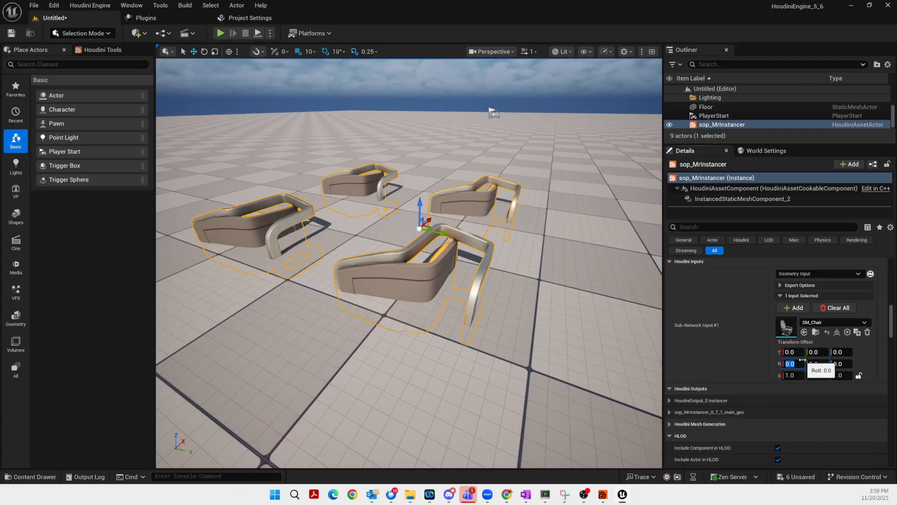
pyautogui.write('90')
pyautogui.press('Return')
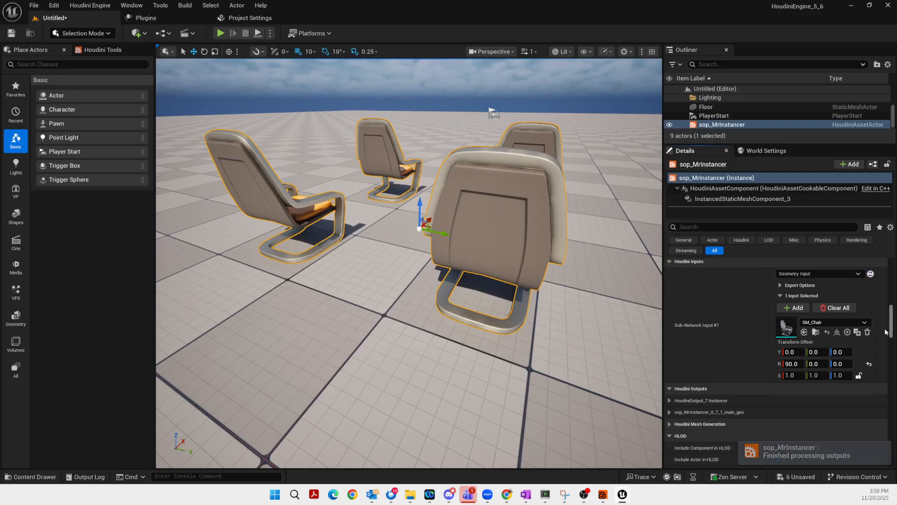
pyautogui.scroll(-5, 890, 331)
pyautogui.scroll(3, 892, 332)
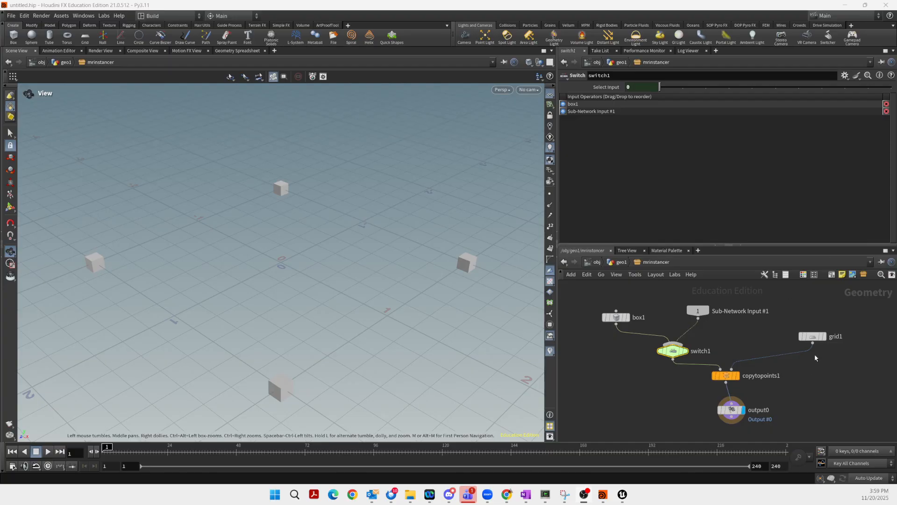
# Reposition Sub-Network Input #1, grid1, switch1, copytopoints1 and output0, opening space below switch1
pyautogui.moveTo(698, 310); pyautogui.dragTo(682, 312)
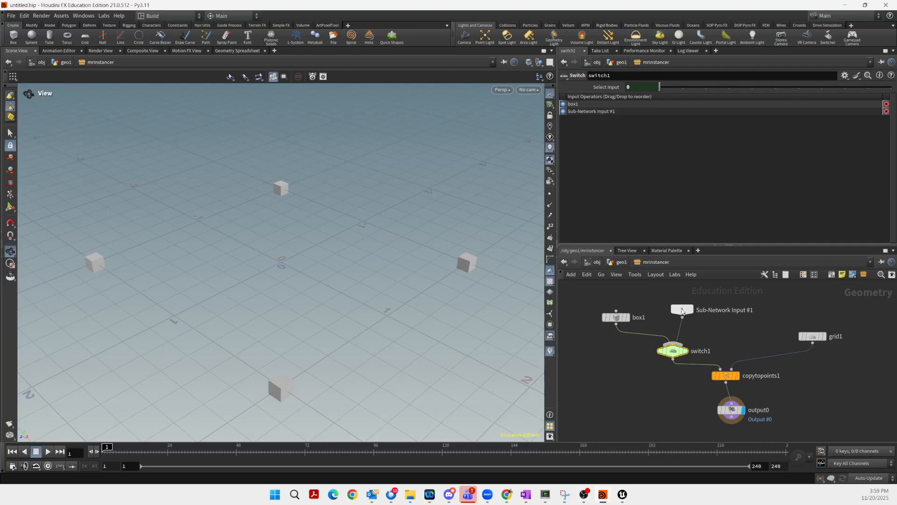
pyautogui.moveTo(815, 339); pyautogui.dragTo(784, 308)
pyautogui.moveTo(785, 307)
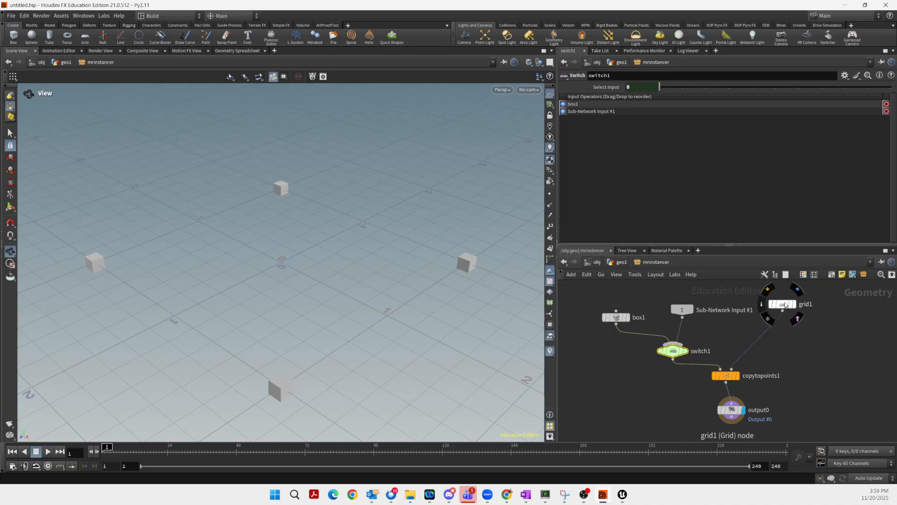
pyautogui.moveTo(783, 307); pyautogui.dragTo(789, 304)
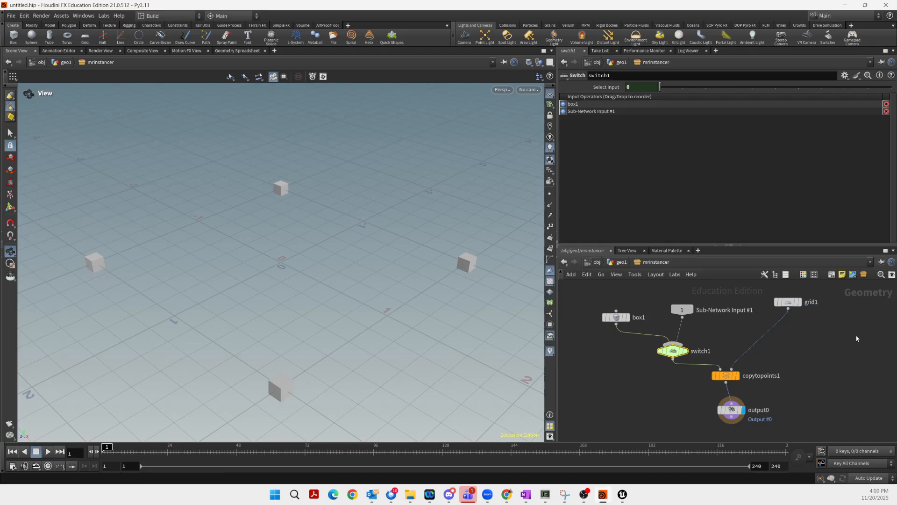
pyautogui.moveTo(678, 355)
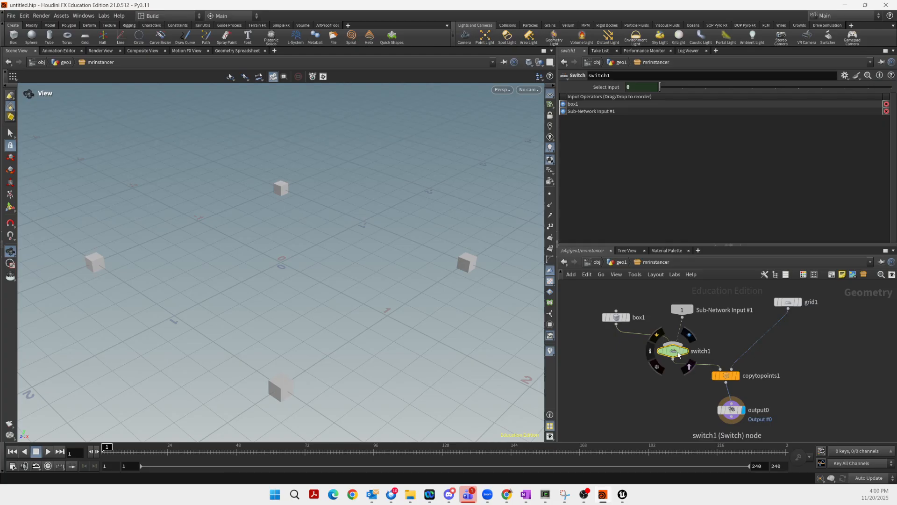
pyautogui.moveTo(678, 355); pyautogui.dragTo(669, 355)
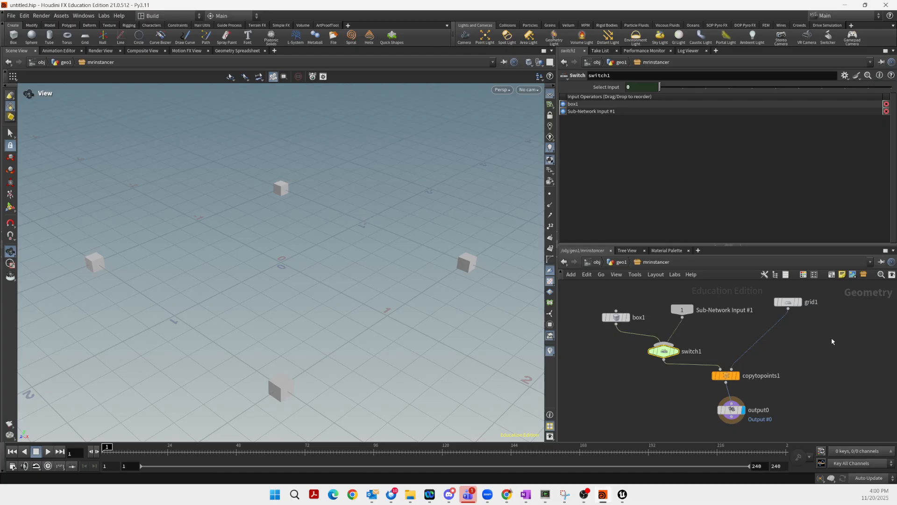
pyautogui.moveTo(737, 413)
pyautogui.moveTo(737, 413); pyautogui.dragTo(735, 424)
pyautogui.moveTo(727, 379); pyautogui.dragTo(734, 396)
pyautogui.moveTo(787, 307); pyautogui.dragTo(789, 304)
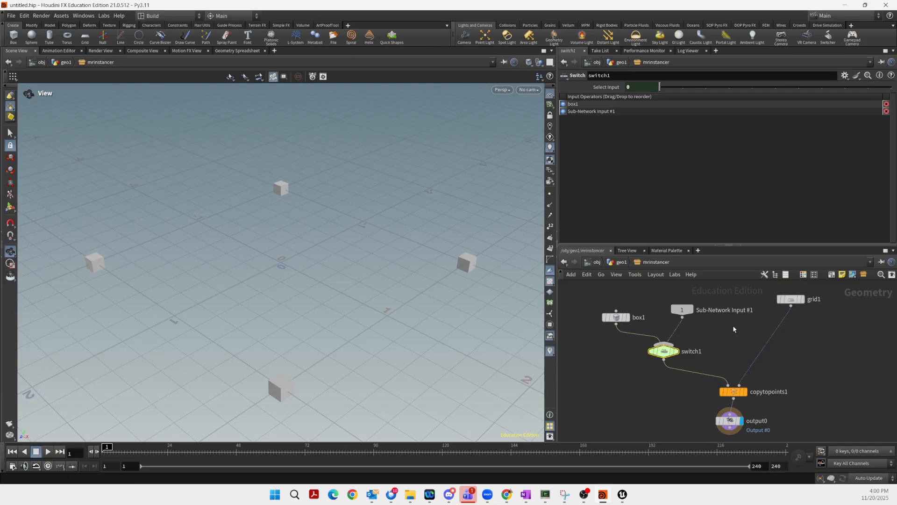
pyautogui.moveTo(667, 351); pyautogui.dragTo(717, 365)
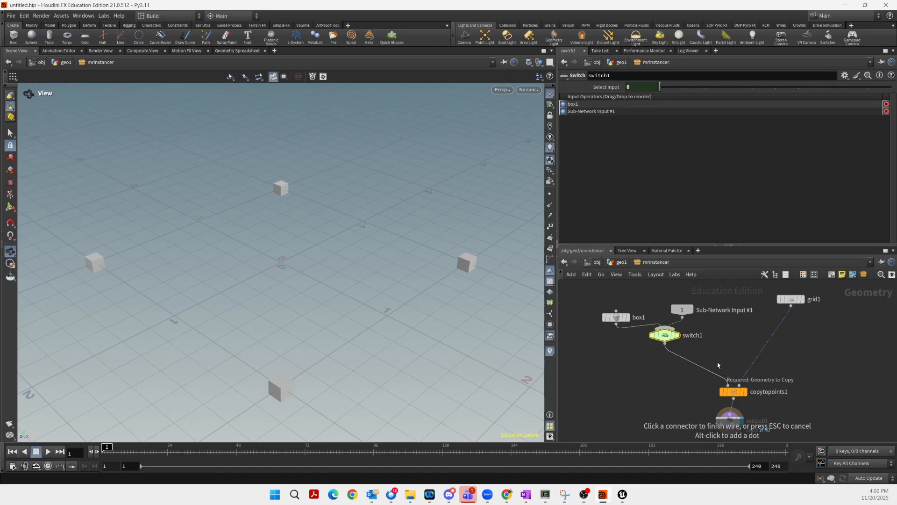
# Add a trial switch2 after switch1, taking grid1 and feeding copytopoints1
pyautogui.press('Tab')
pyautogui.write('swi')
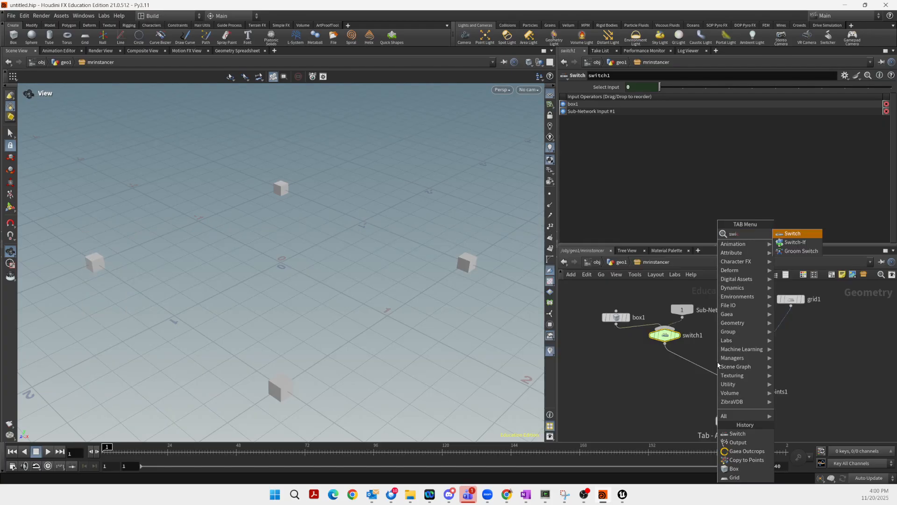
pyautogui.click(793, 233)
pyautogui.moveTo(724, 357); pyautogui.dragTo(789, 317)
pyautogui.moveTo(723, 370)
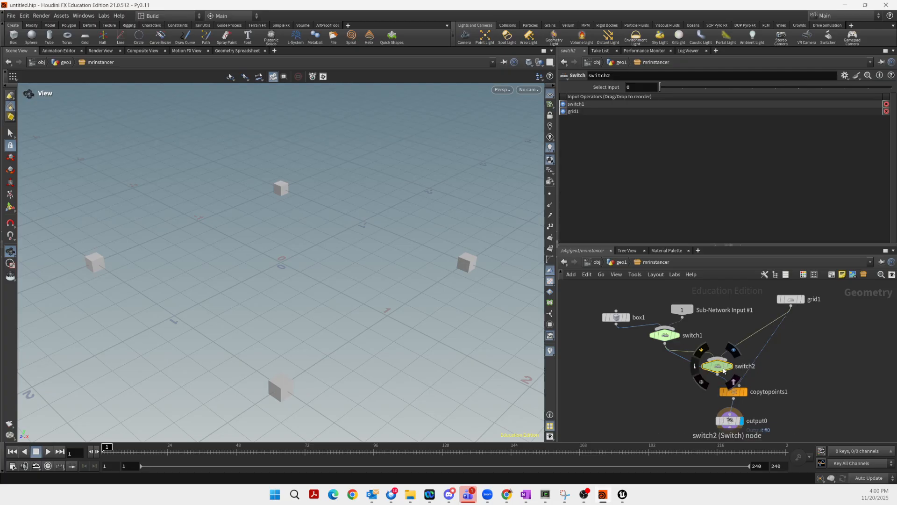
pyautogui.moveTo(715, 373); pyautogui.dragTo(751, 365)
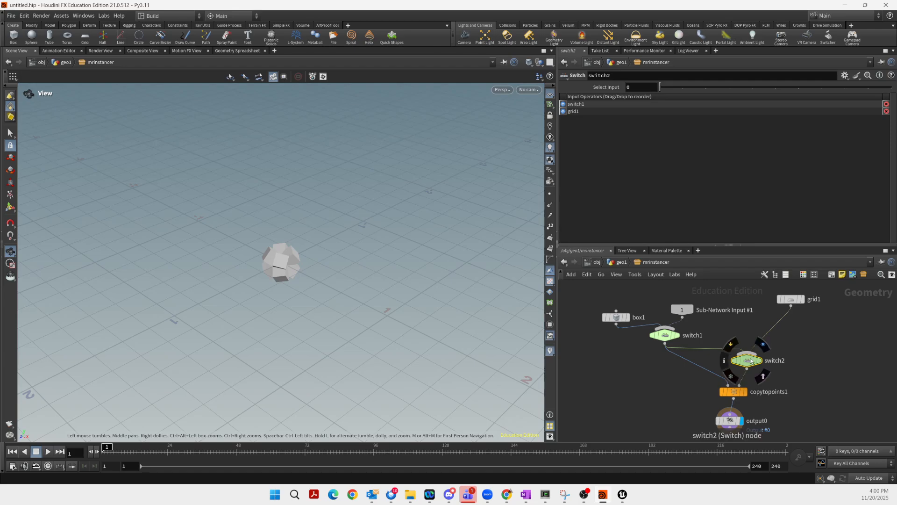
pyautogui.moveTo(746, 360); pyautogui.dragTo(742, 362)
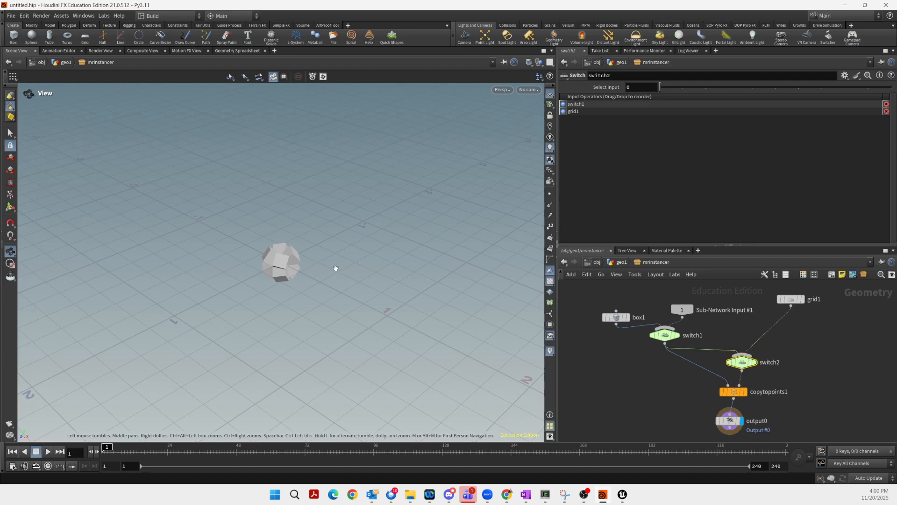
# Delete the switch2 node
pyautogui.scroll(2, 342, 270)
pyautogui.scroll(3, 342, 270)
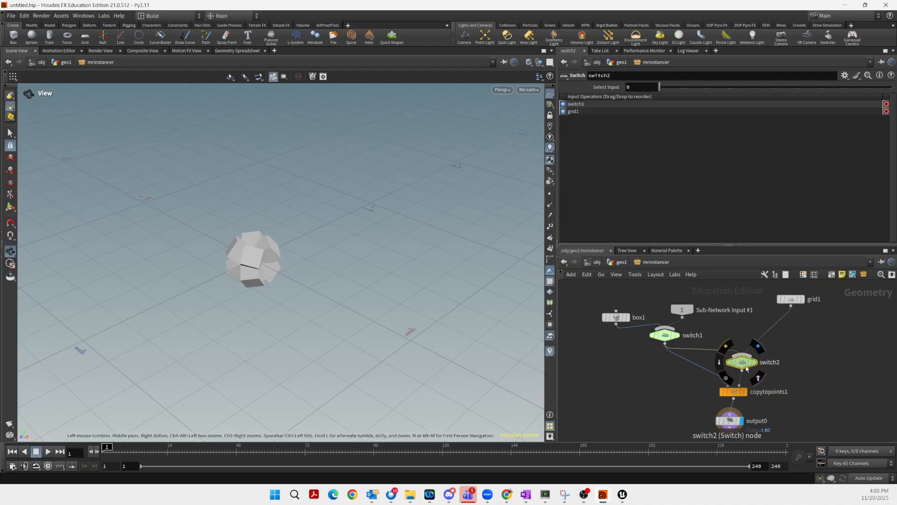
pyautogui.moveTo(742, 367)
pyautogui.press('Delete')
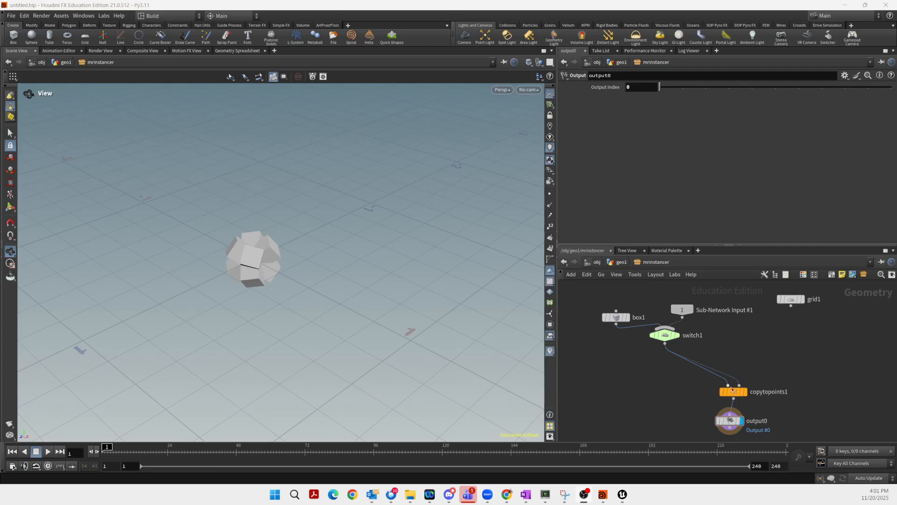
# Insert a Switch node (switch2) after copytopoints1 and wire it into output0
pyautogui.moveTo(732, 389); pyautogui.dragTo(708, 365)
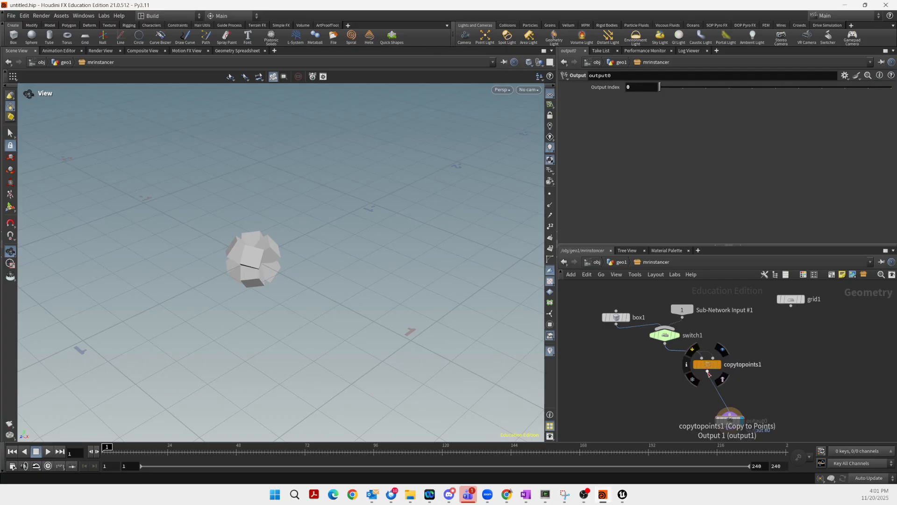
pyautogui.click(708, 372)
pyautogui.click(719, 379)
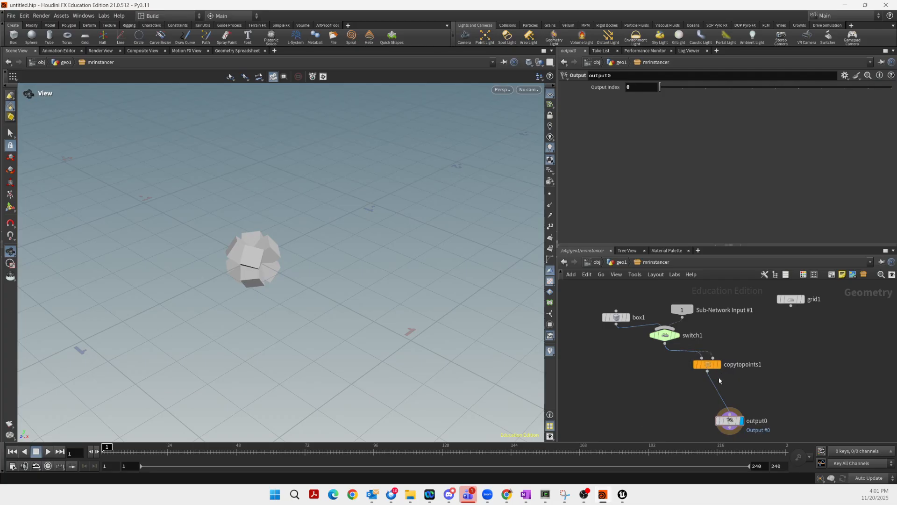
pyautogui.moveTo(708, 372); pyautogui.dragTo(746, 379)
pyautogui.write('switch')
pyautogui.press('Return')
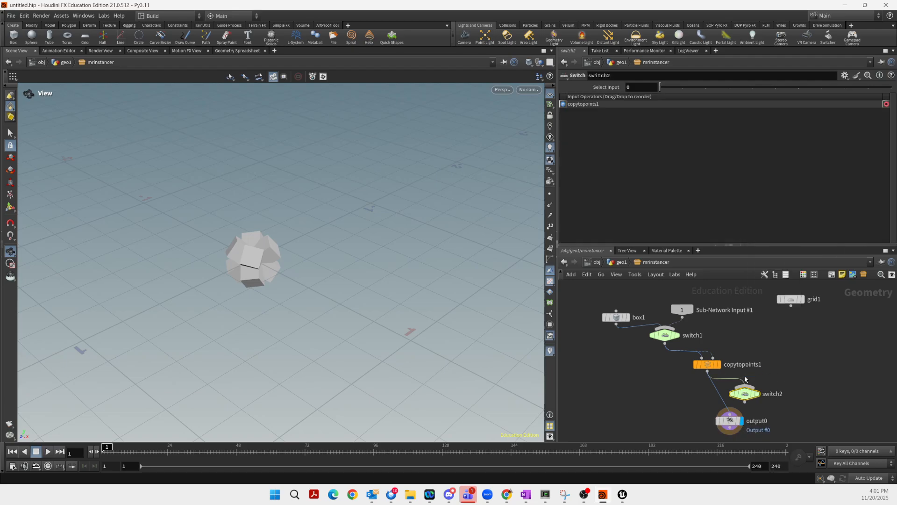
pyautogui.moveTo(746, 403); pyautogui.dragTo(724, 393)
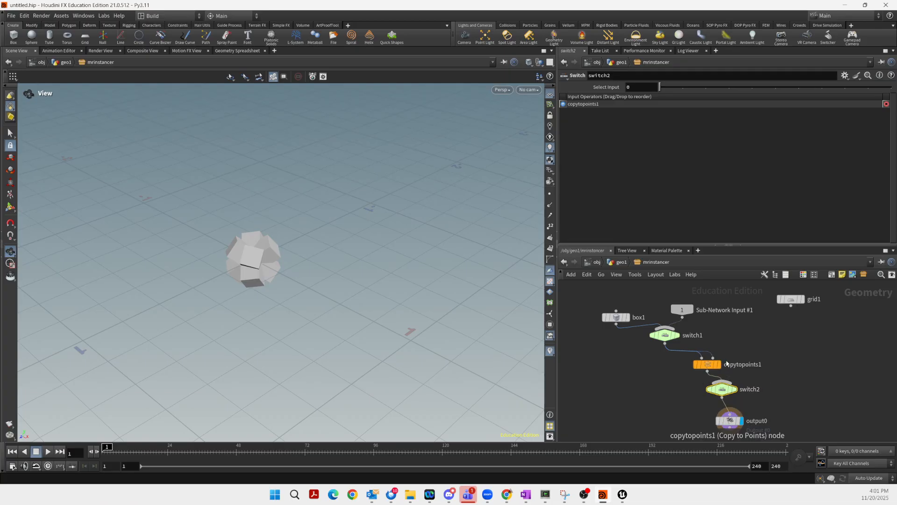
# Reconnect grid1 to copytopoints1's second input so the boxes spread onto the grid points
pyautogui.moveTo(719, 364)
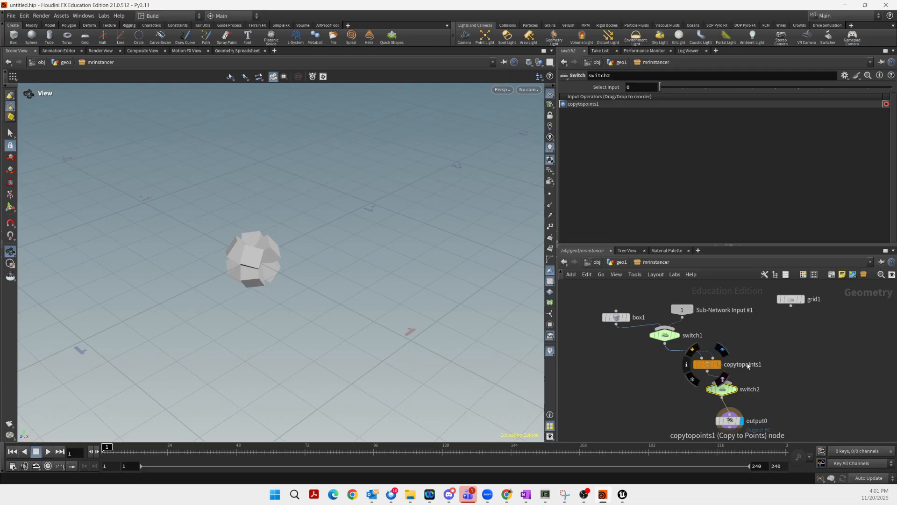
pyautogui.moveTo(710, 369); pyautogui.dragTo(704, 363)
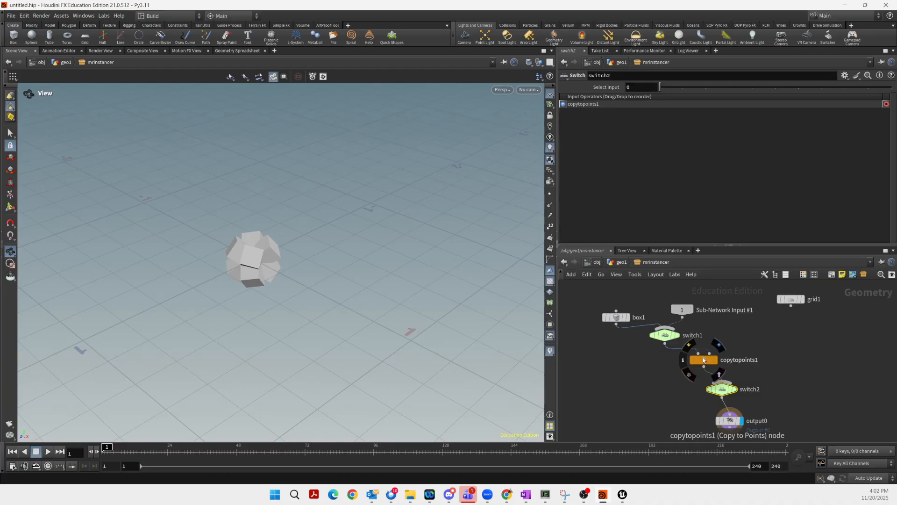
pyautogui.moveTo(709, 354); pyautogui.dragTo(782, 315)
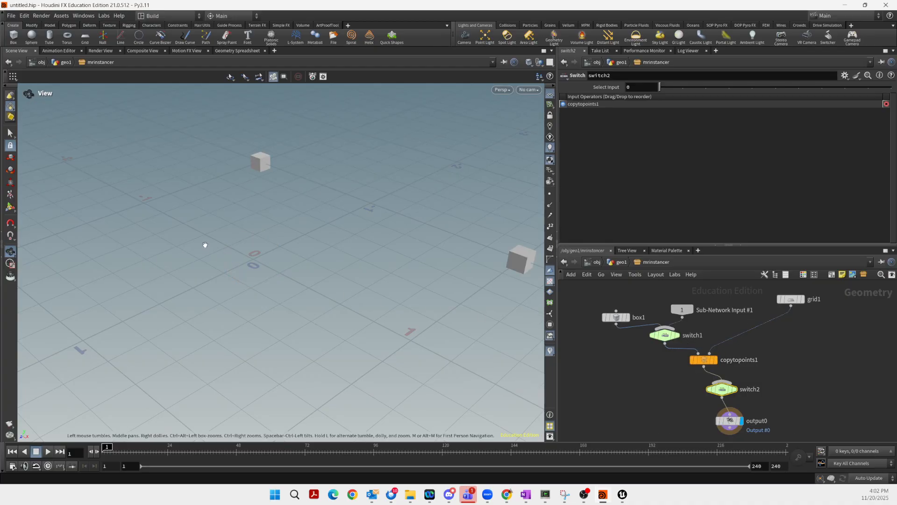
pyautogui.scroll(-3, 202, 243)
pyautogui.scroll(-1, 203, 239)
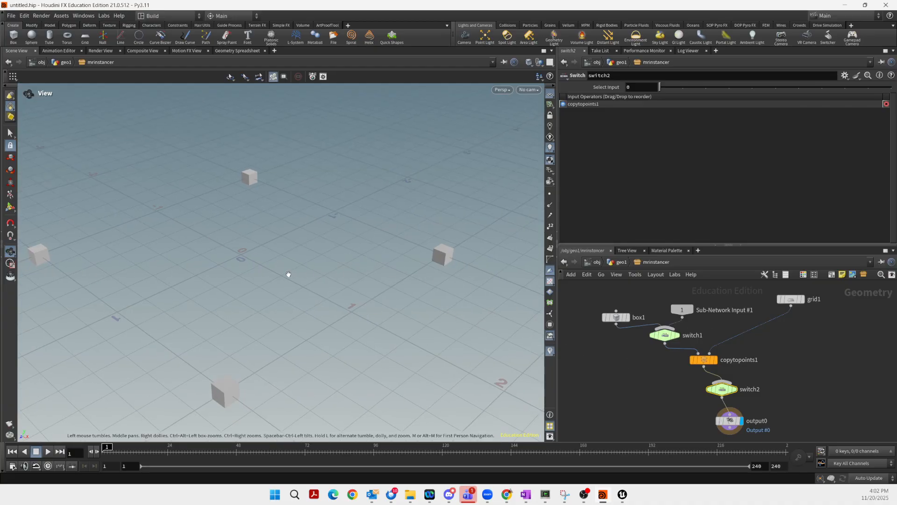
pyautogui.moveTo(286, 275); pyautogui.dragTo(316, 269, button='middle')
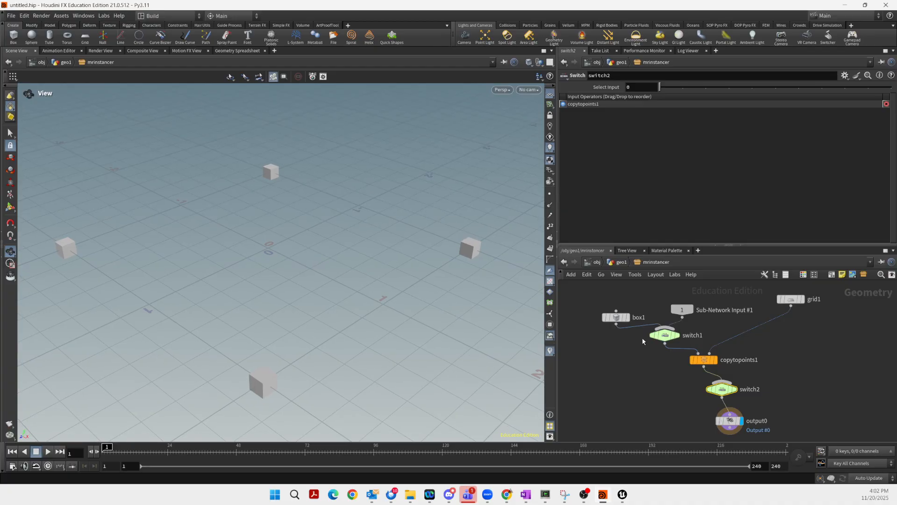
pyautogui.moveTo(703, 361)
pyautogui.moveTo(795, 300); pyautogui.dragTo(793, 306)
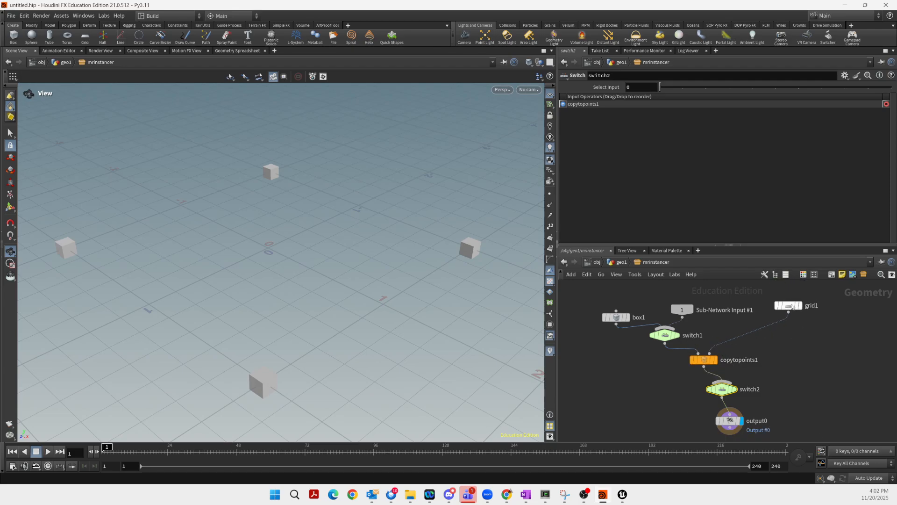
pyautogui.moveTo(792, 307)
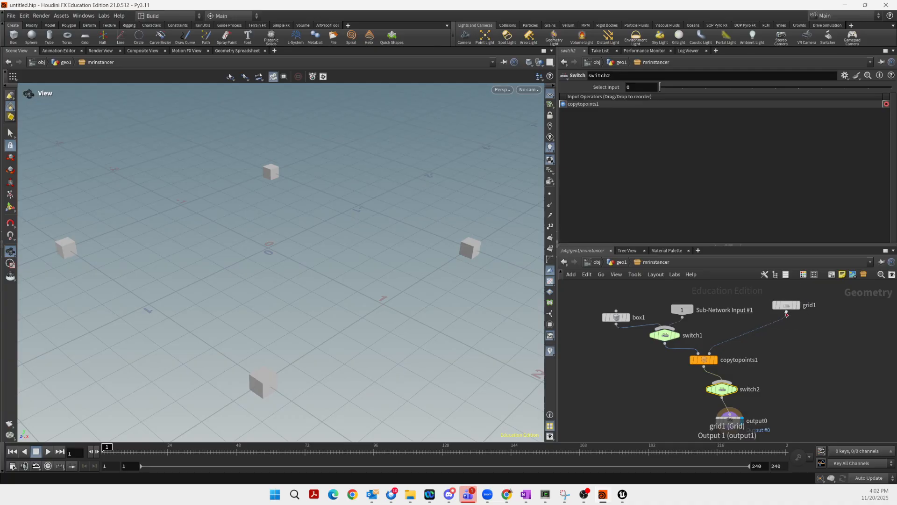
pyautogui.moveTo(789, 309); pyautogui.dragTo(795, 333)
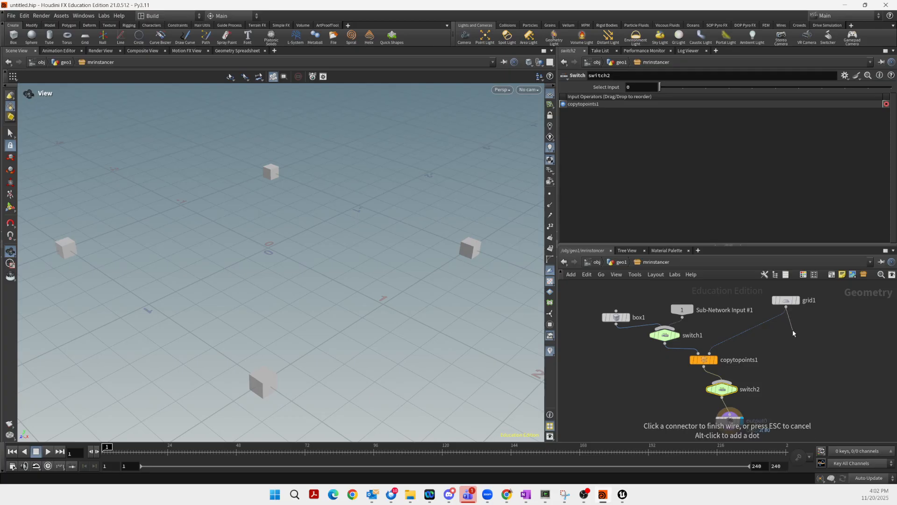
# Insert an Attribute Create node (attribcreate1) between grid1 and copytopoints1
pyautogui.press('Tab')
pyautogui.moveTo(797, 331)
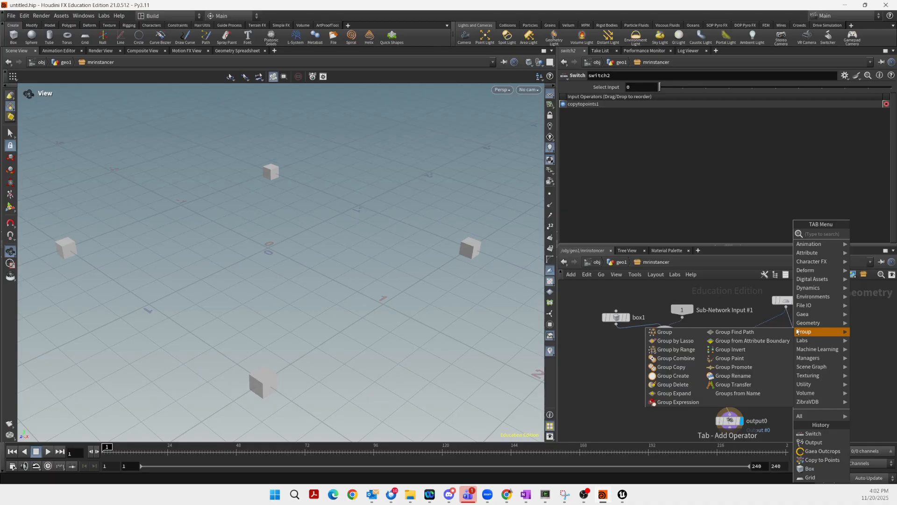
pyautogui.write('ttriv')
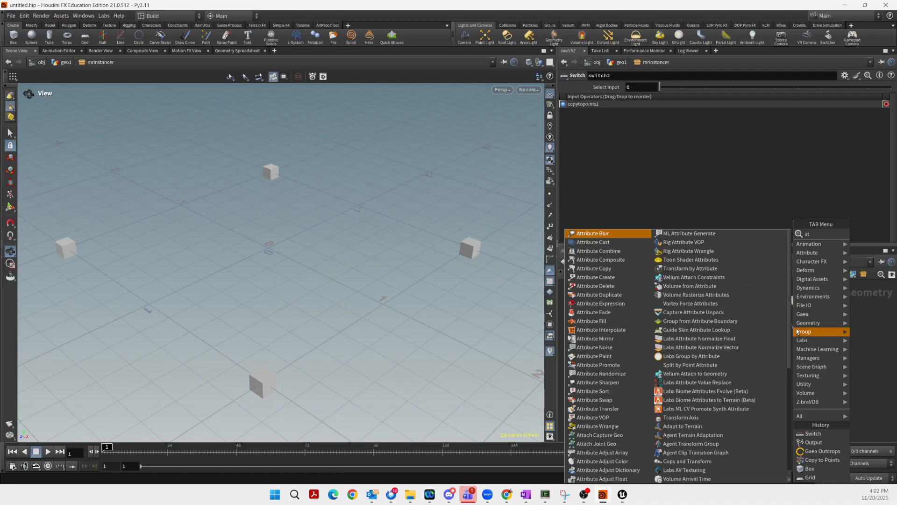
pyautogui.press('BackSpace')
pyautogui.write('bute')
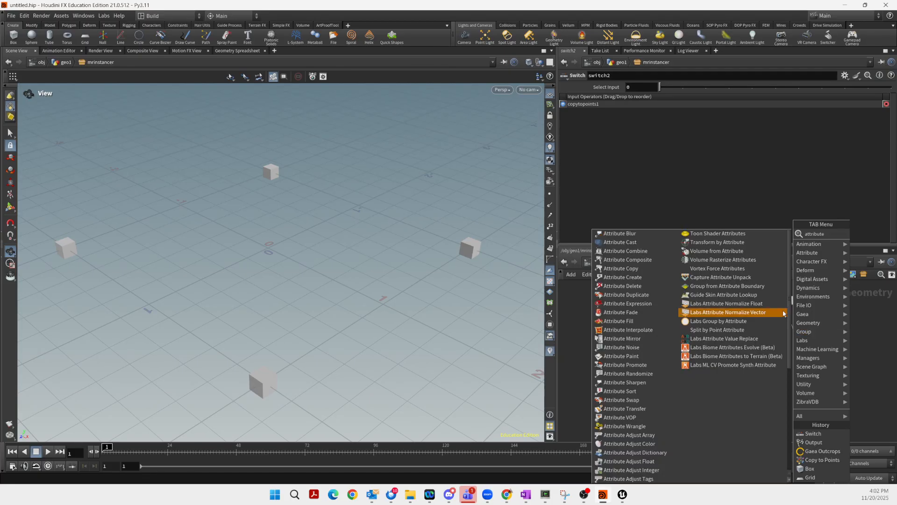
pyautogui.click(622, 277)
pyautogui.click(754, 331)
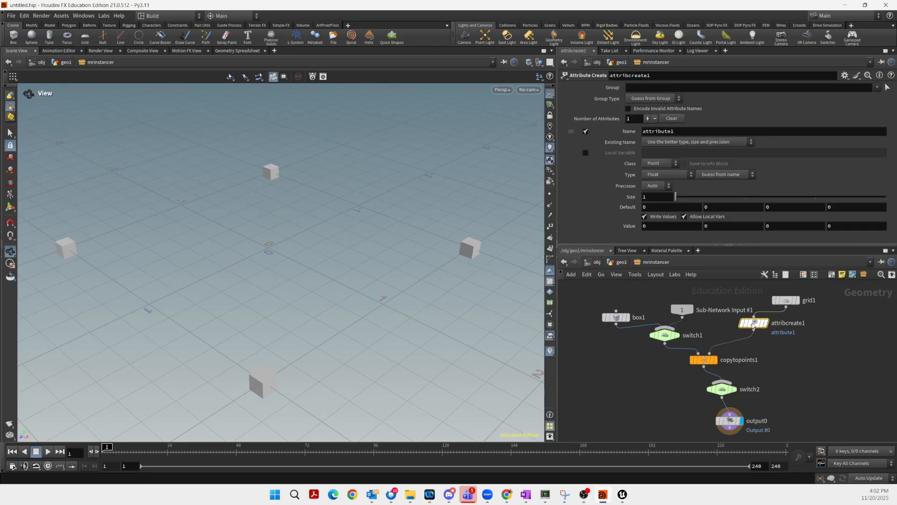
# Name the attribute unreal_instance and set its type to String
pyautogui.doubleClick(658, 131)
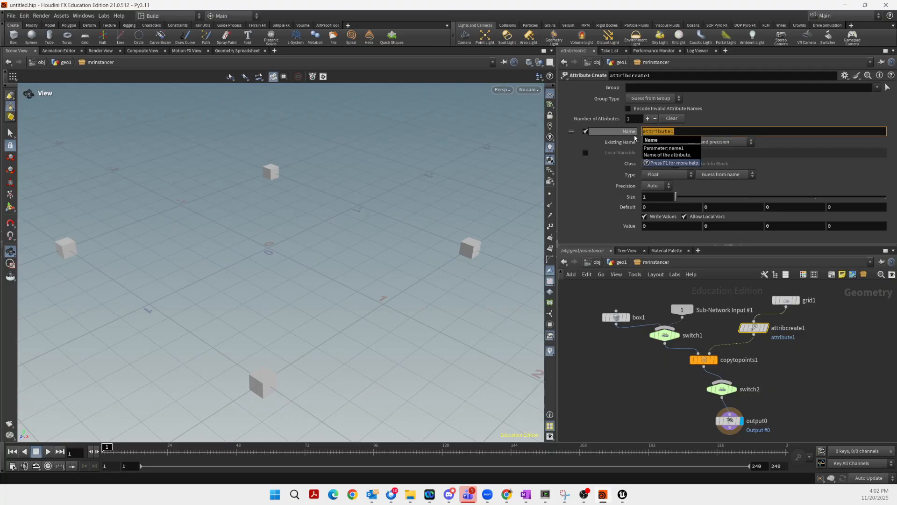
pyautogui.write('unreal_instance')
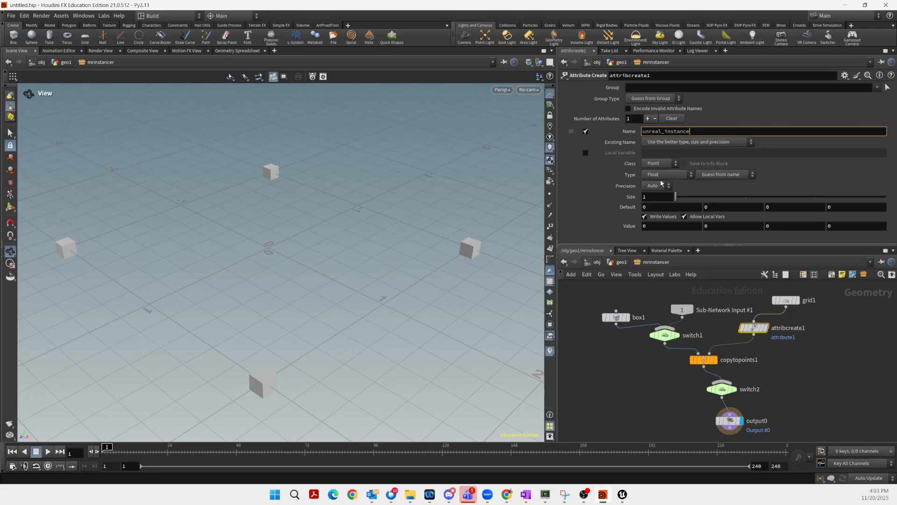
pyautogui.click(688, 182)
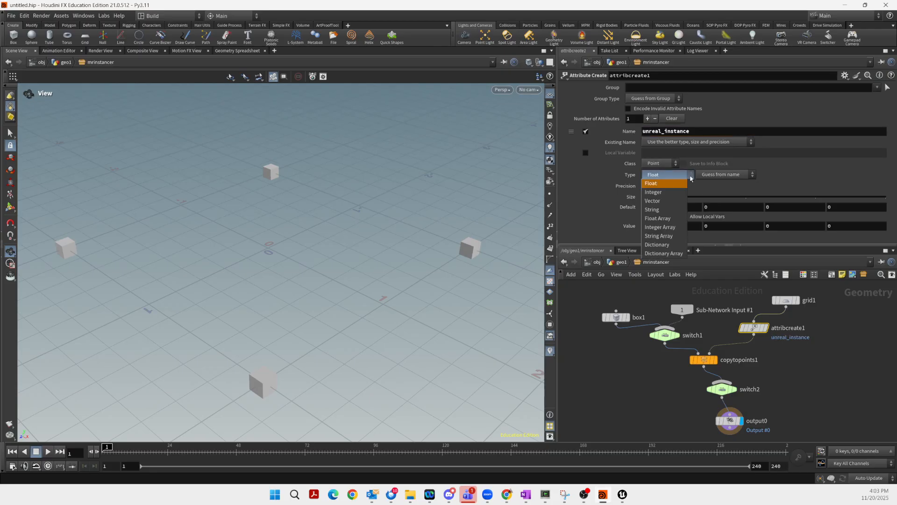
pyautogui.click(661, 207)
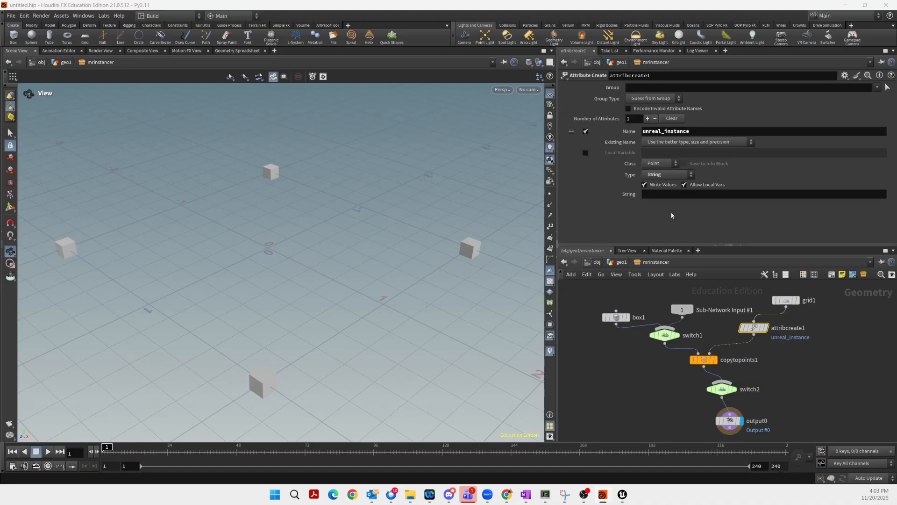
pyautogui.hotkey('alt', 'Tab')
# Drop SM_Bush into the string field, then copy its object path and reference from the Content Drawer
pyautogui.moveTo(737, 195); pyautogui.dragTo(686, 195)
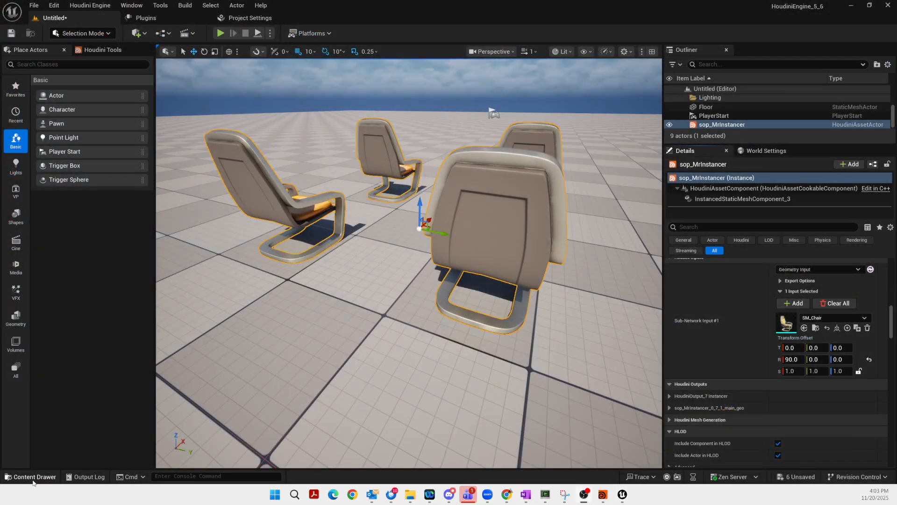
pyautogui.click(33, 478)
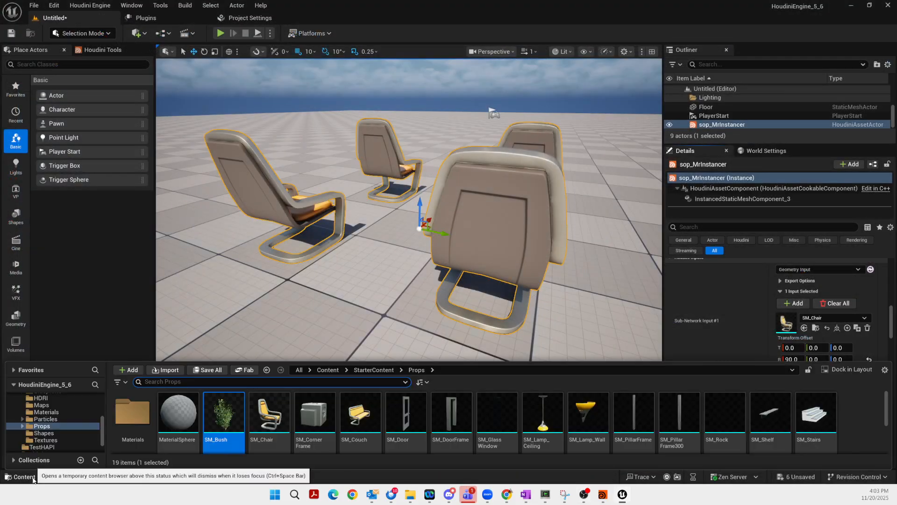
pyautogui.rightClick(226, 417)
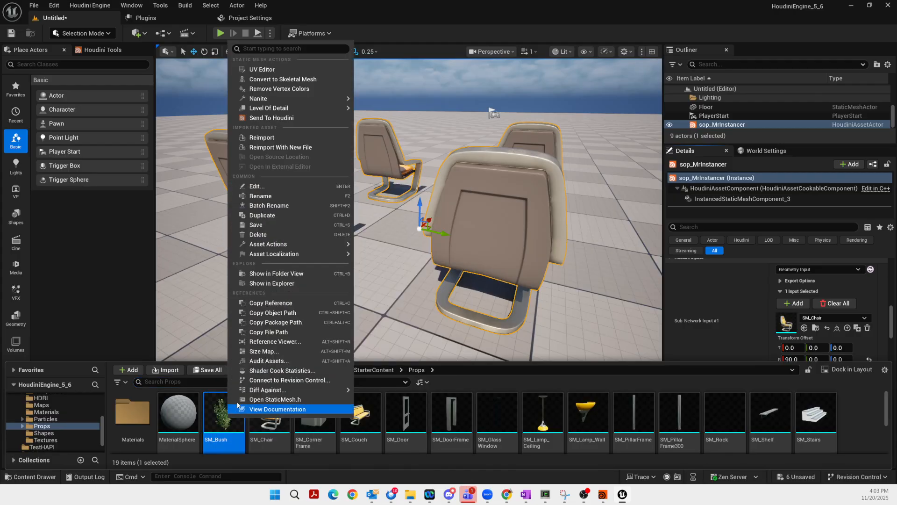
pyautogui.click(274, 313)
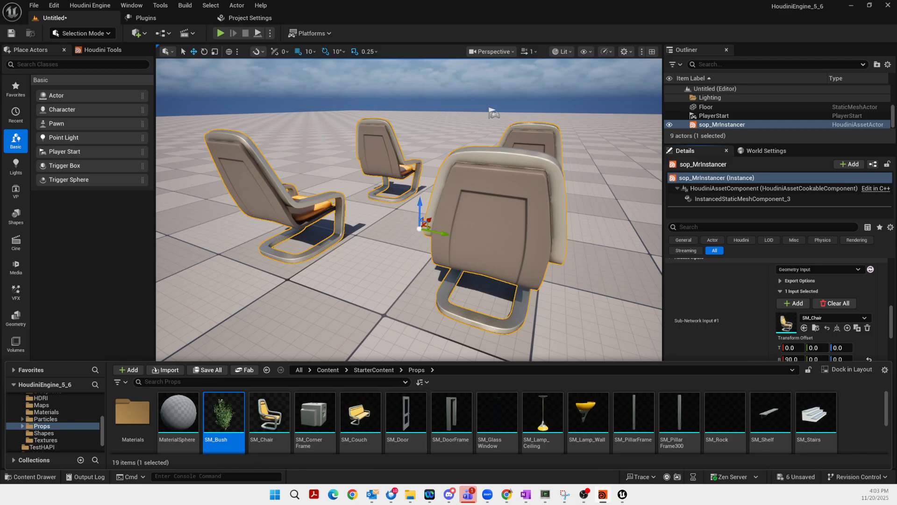
pyautogui.rightClick(225, 424)
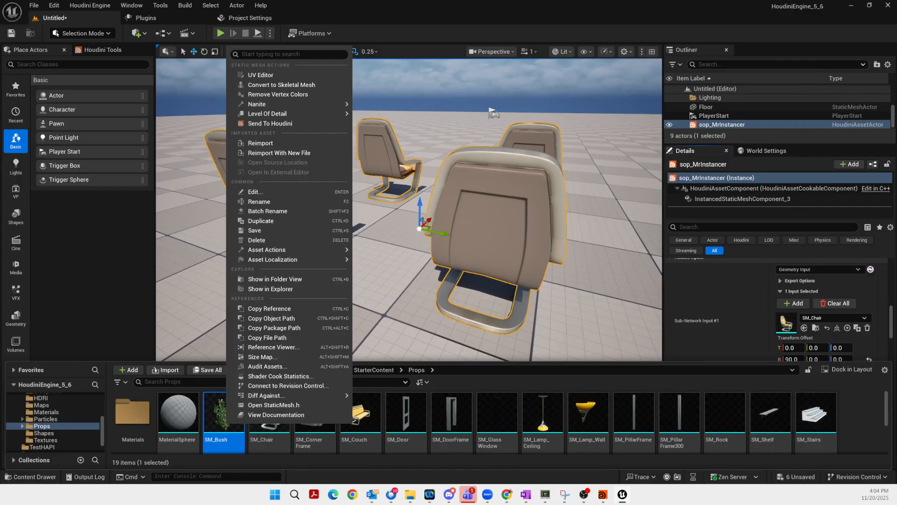
pyautogui.click(270, 308)
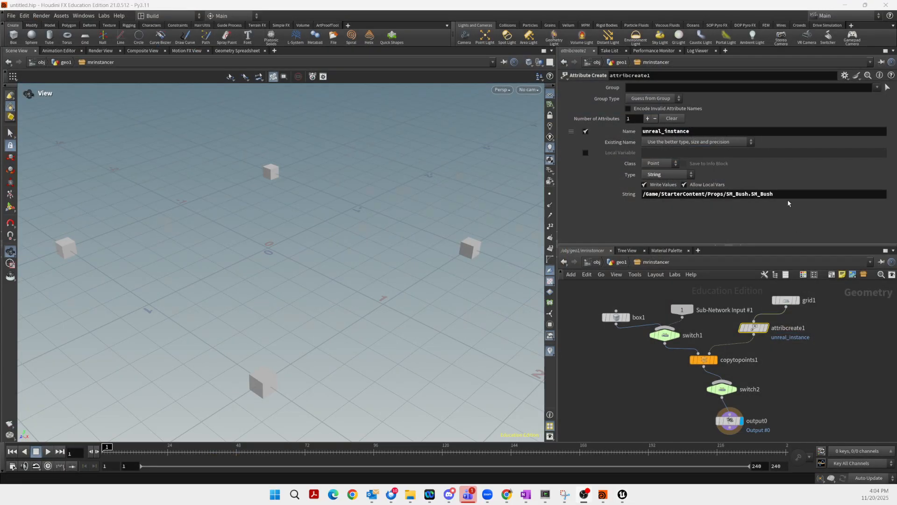
# Paste /Script/Engine.StaticMesh'/Game/StarterContent/Props/SM_Bush.SM_Bush' into the unreal_instance string value
pyautogui.moveTo(778, 194); pyautogui.dragTo(598, 194)
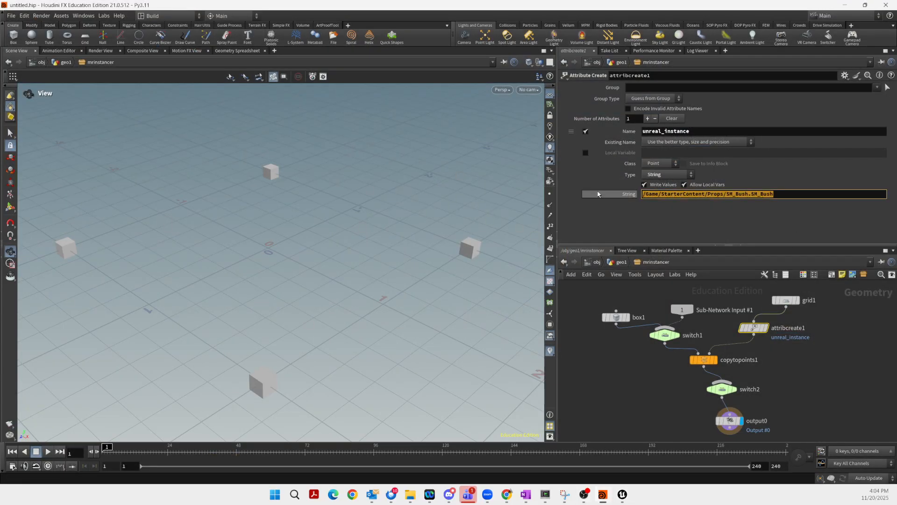
pyautogui.rightClick(671, 196)
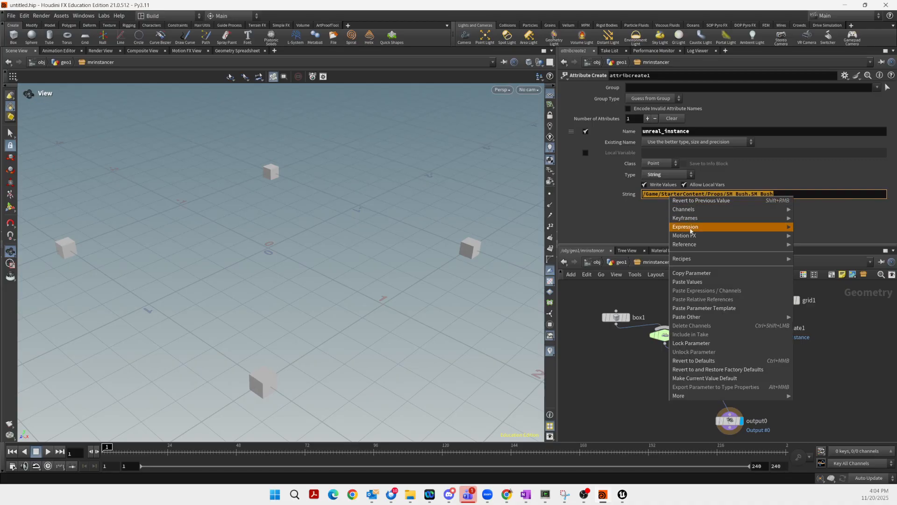
pyautogui.click(687, 282)
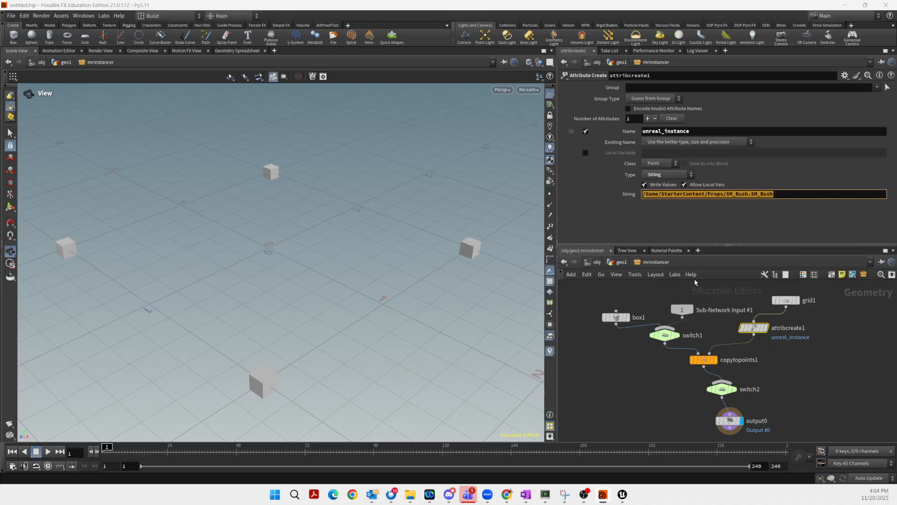
pyautogui.click(684, 220)
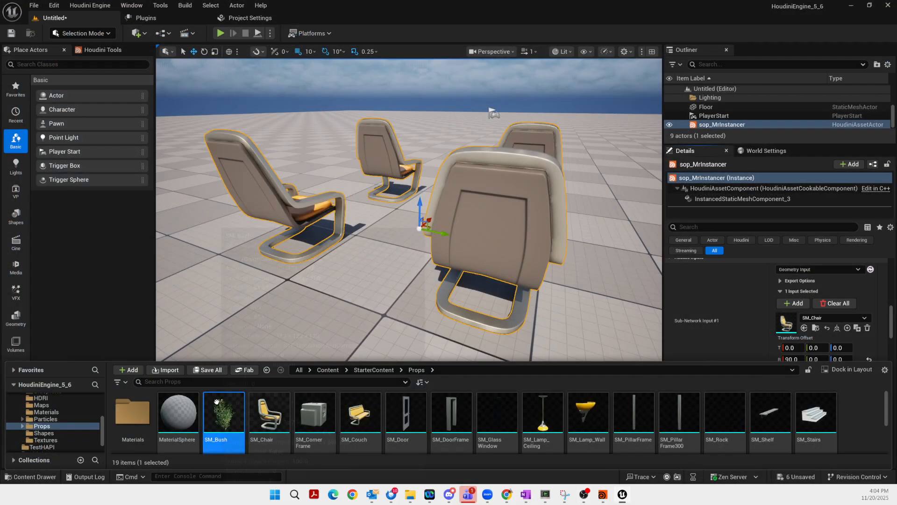
pyautogui.rightClick(216, 406)
pyautogui.click(251, 307)
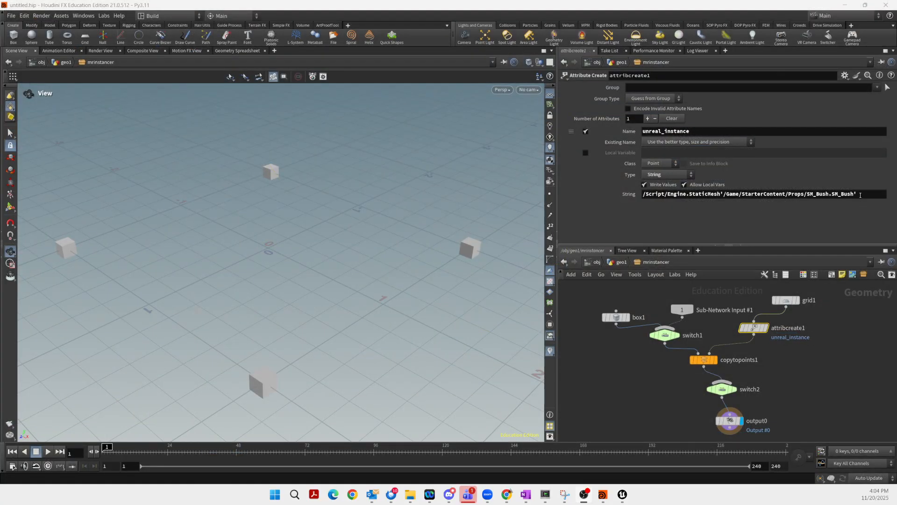
pyautogui.moveTo(861, 196); pyautogui.dragTo(619, 199)
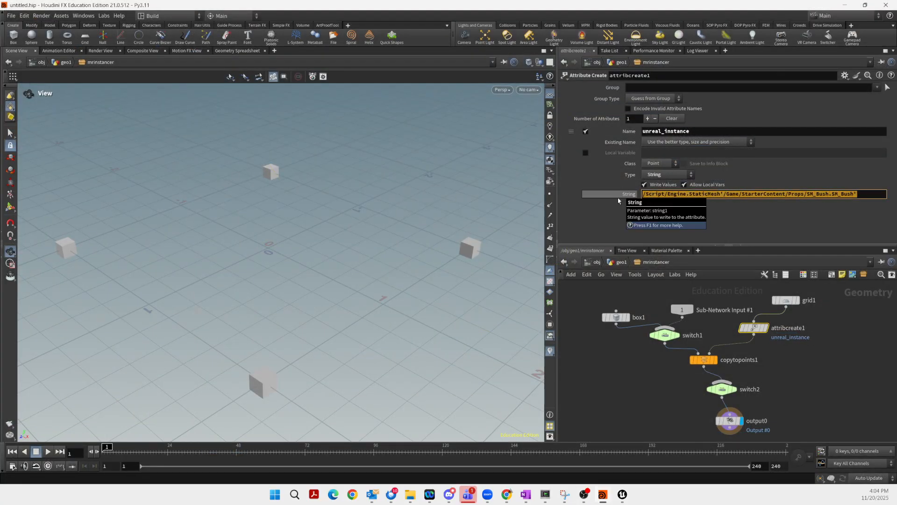
# Set the string to /Game/StarterContent/Props/SM_Bush.SM_Bush and move copytopoints1 slightly lower
pyautogui.hotkey('ctrl', 'v')
pyautogui.click(748, 216)
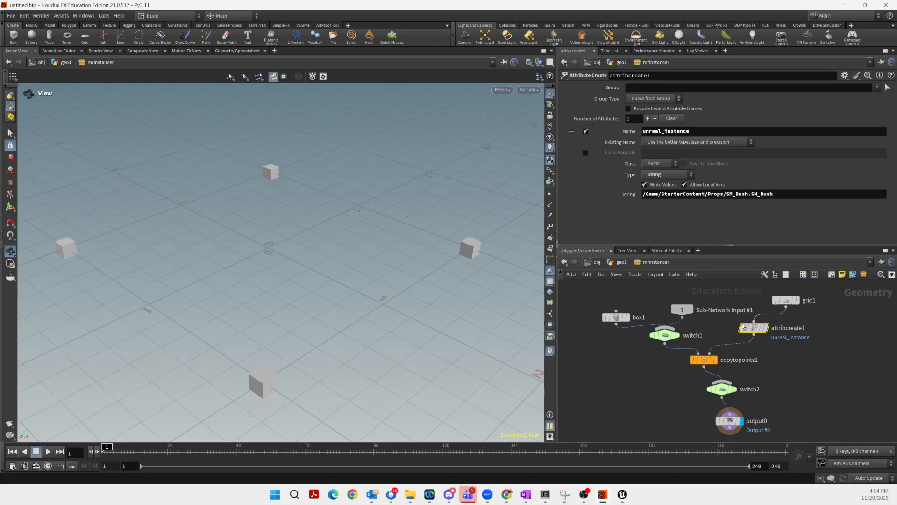
pyautogui.moveTo(753, 330)
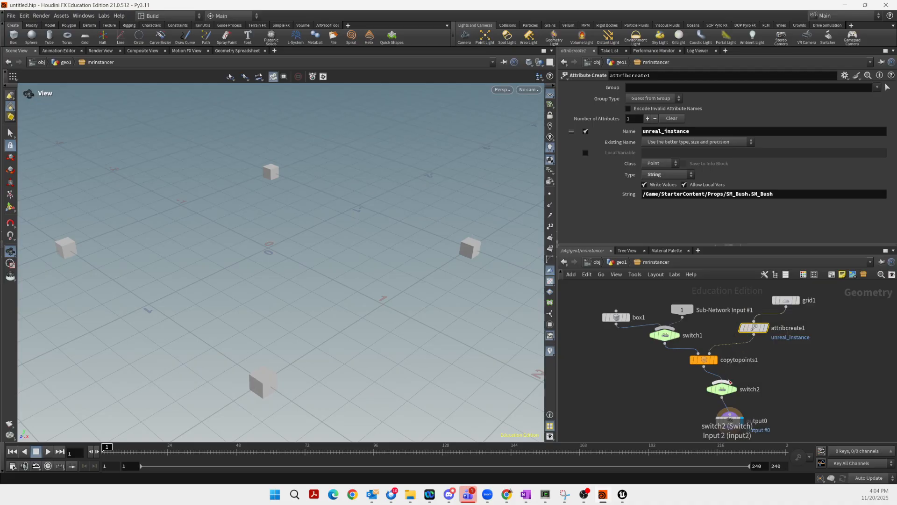
pyautogui.moveTo(704, 360)
pyautogui.mouseDown()
pyautogui.moveTo(676, 364)
pyautogui.moveTo(720, 359)
pyautogui.moveTo(702, 361)
pyautogui.mouseUp()
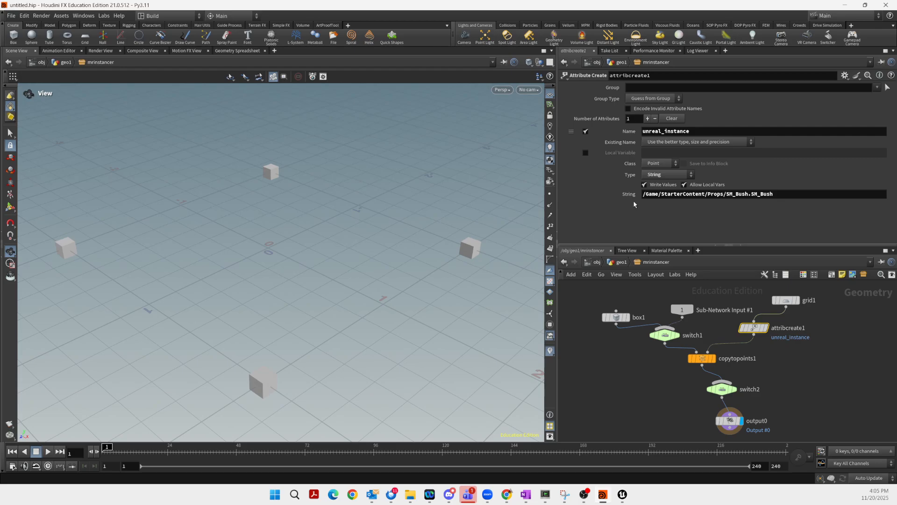
# Promote attribcreate1's String parameter into the MrInstancer asset's type properties
pyautogui.click(62, 17)
pyautogui.moveTo(74, 76)
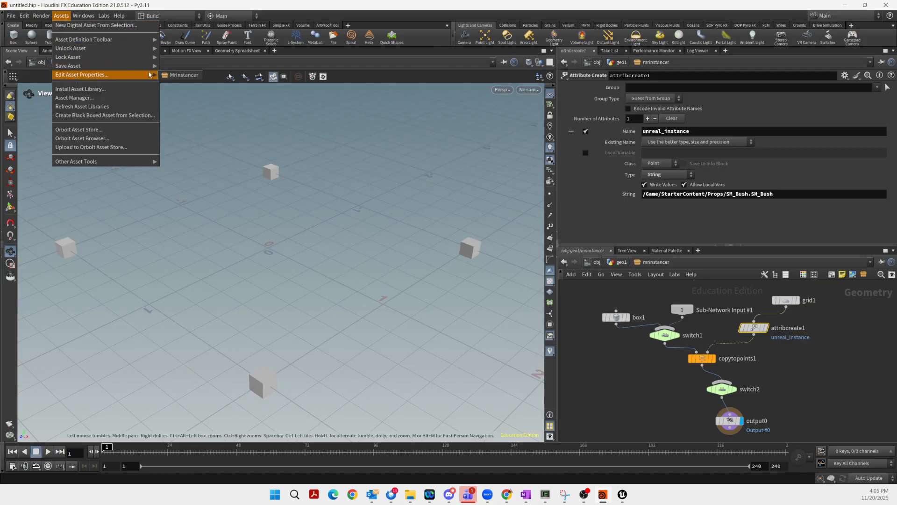
pyautogui.click(184, 75)
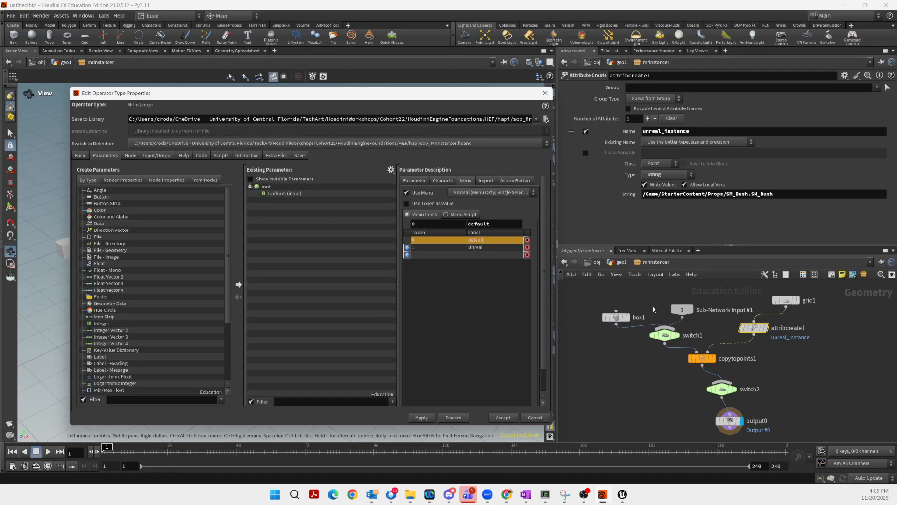
pyautogui.click(755, 329)
pyautogui.moveTo(757, 331)
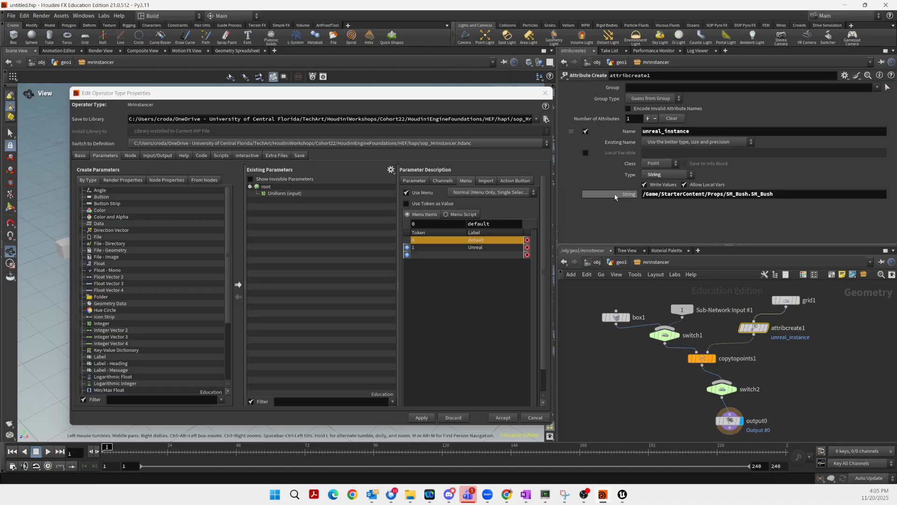
pyautogui.moveTo(624, 196); pyautogui.dragTo(264, 192)
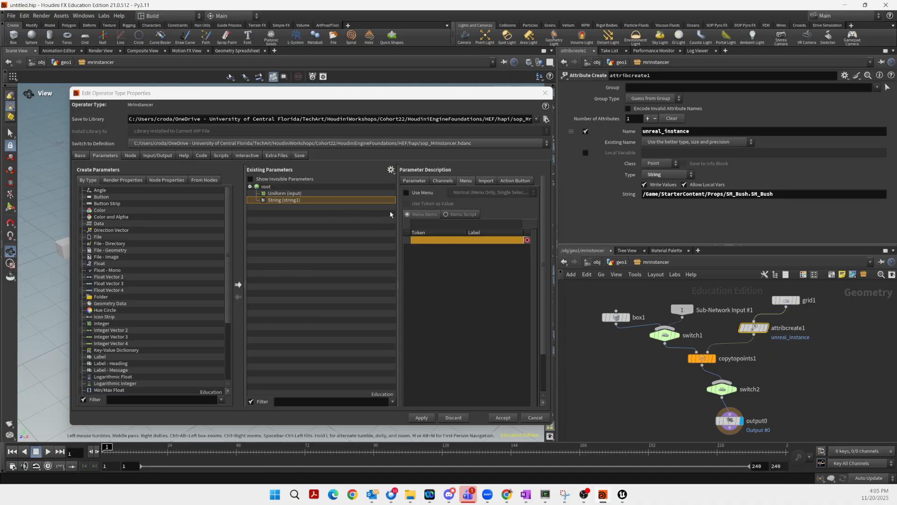
# Relabel the promoted string parameter to Custom and accept the asset changes
pyautogui.click(275, 203)
pyautogui.click(422, 182)
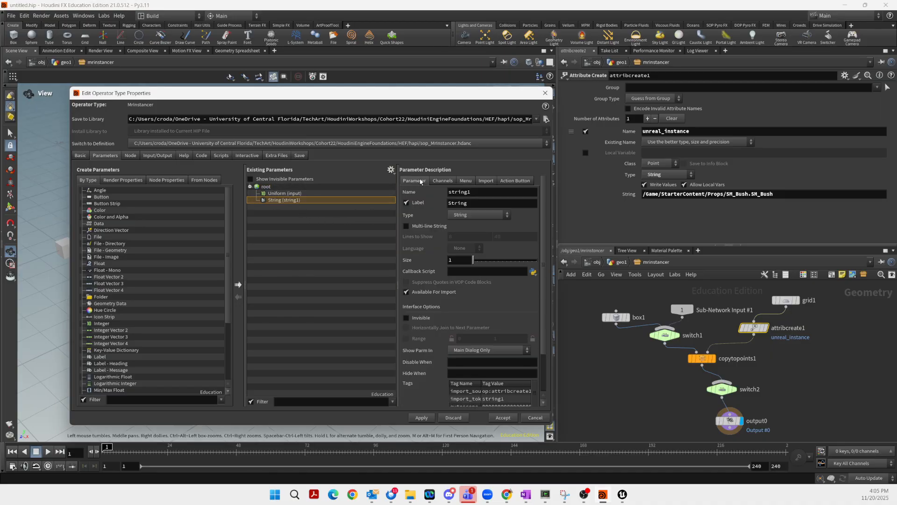
pyautogui.moveTo(473, 204); pyautogui.dragTo(414, 210)
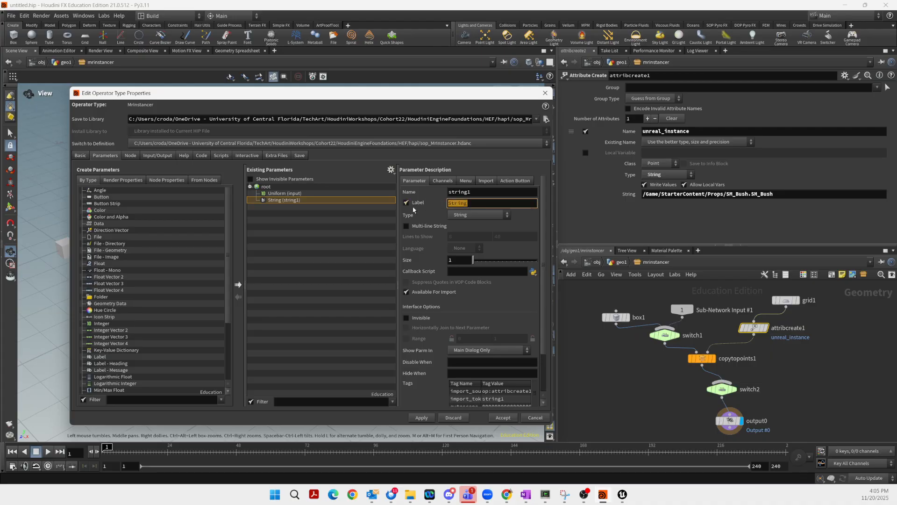
pyautogui.write('custom')
pyautogui.press('BackSpace')
pyautogui.press('BackSpace')
pyautogui.press('BackSpace')
pyautogui.press('BackSpace')
pyautogui.press('BackSpace')
pyautogui.press('BackSpace')
pyautogui.write('Custon')
pyautogui.press('BackSpace')
pyautogui.write('m')
pyautogui.press('Return')
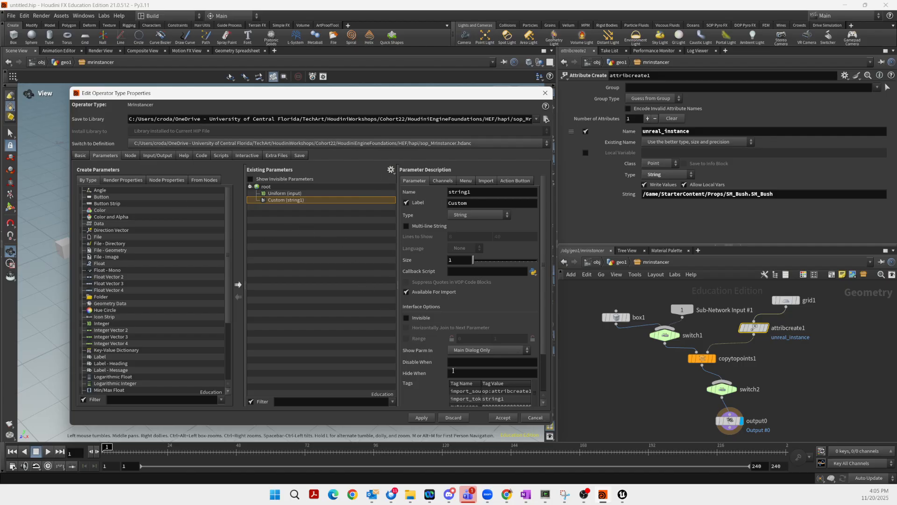
pyautogui.click(498, 417)
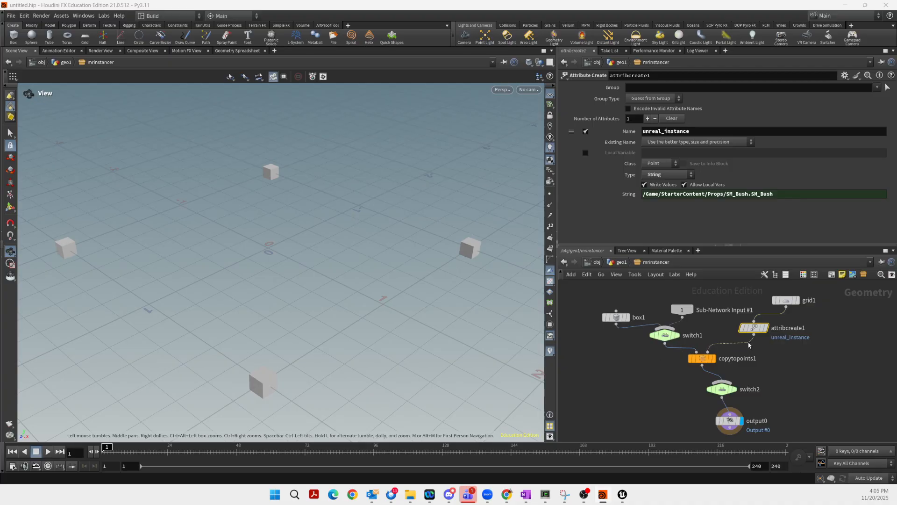
# Save the MrInstancer asset definition to sop_MrInstancer.hdanc
pyautogui.moveTo(762, 332)
pyautogui.click(729, 420)
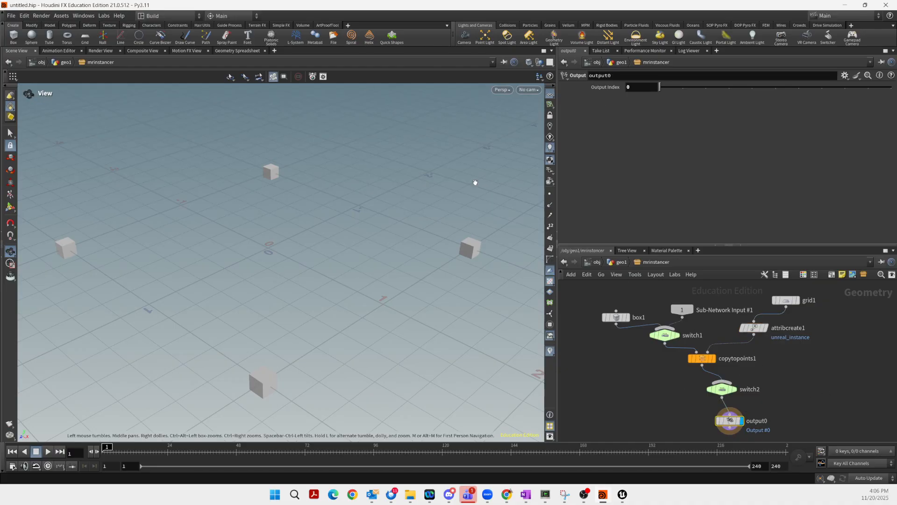
pyautogui.click(85, 16)
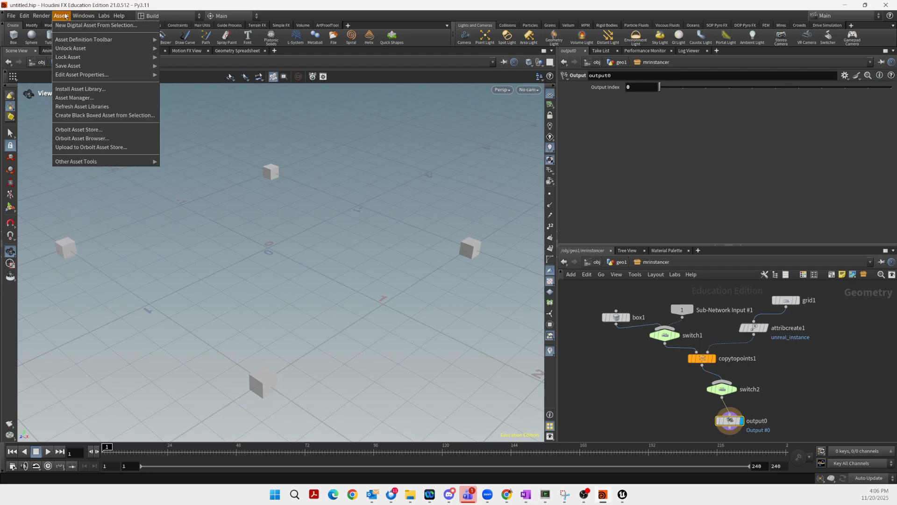
pyautogui.moveTo(77, 68)
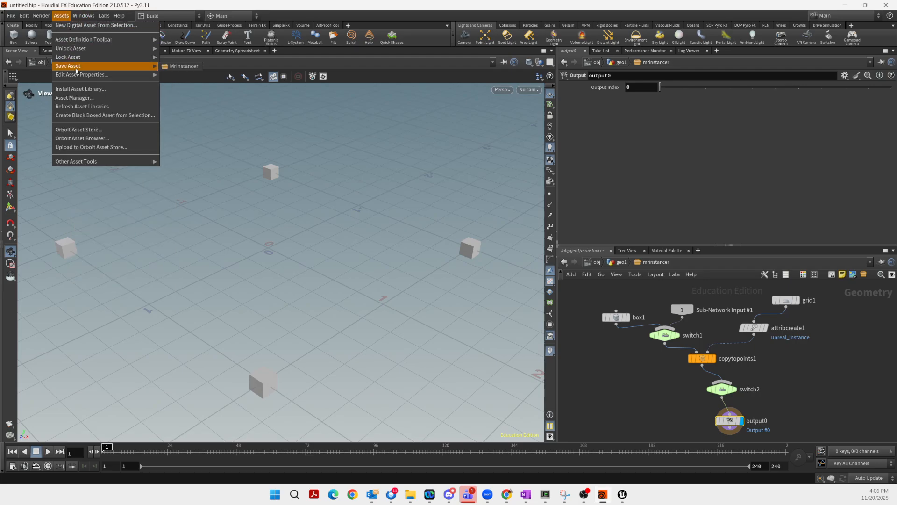
pyautogui.click(187, 69)
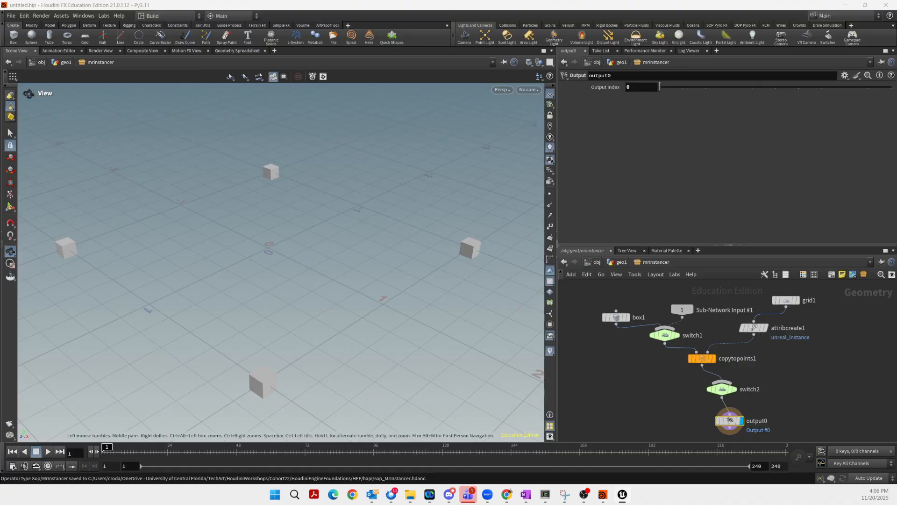
pyautogui.hotkey('alt', 'Tab')
# Rebuild sop_MrInstancer in Unreal and set its Uniform parameter to default
pyautogui.click(736, 125)
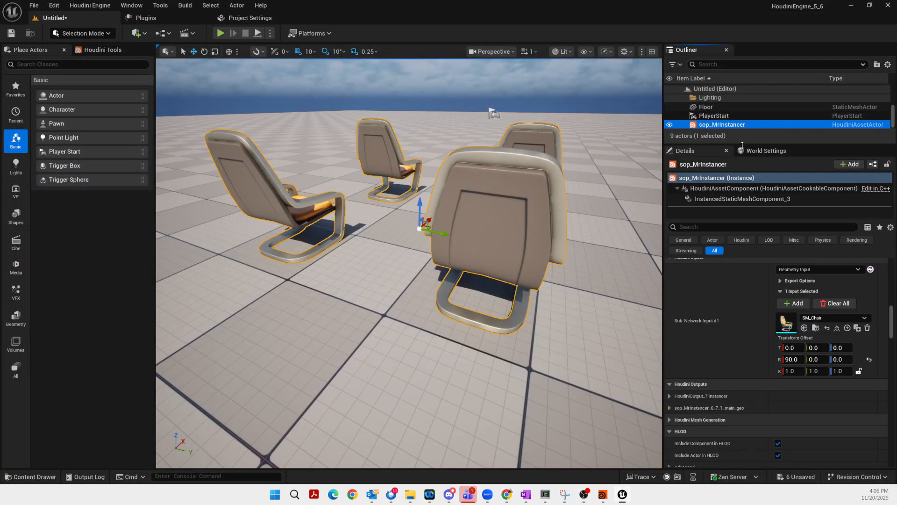
pyautogui.moveTo(892, 321); pyautogui.dragTo(892, 265)
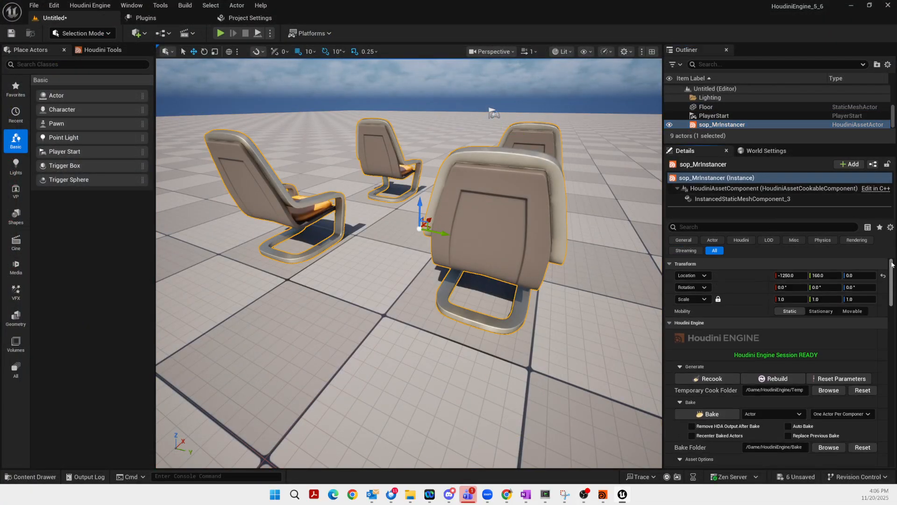
pyautogui.click(777, 380)
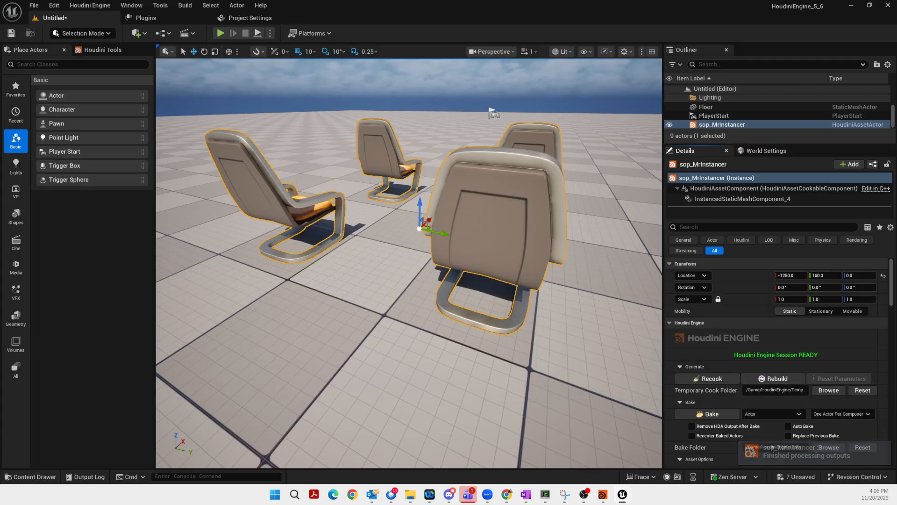
pyautogui.moveTo(893, 292); pyautogui.dragTo(895, 322)
pyautogui.click(780, 376)
pyautogui.click(784, 384)
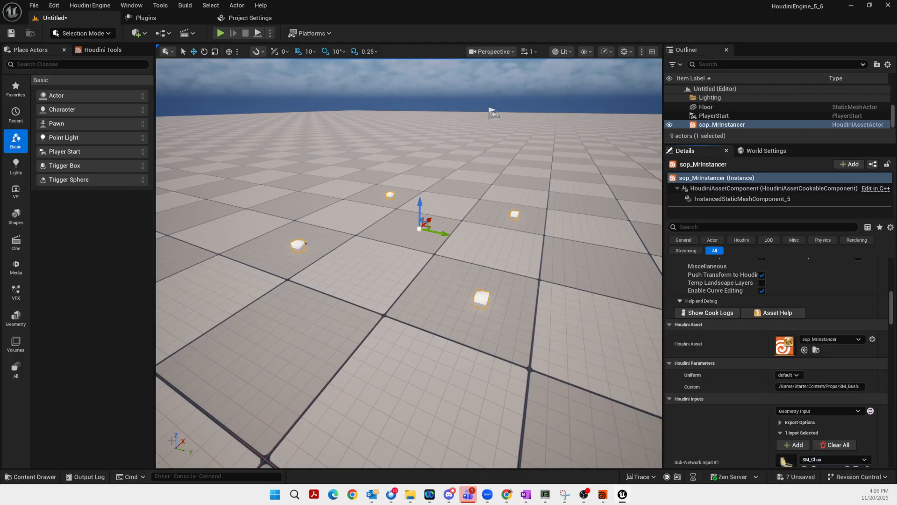
# Assign the SM_Bush static mesh from StarterContent/Props to sop_MrInstancer's Custom parameter
pyautogui.click(41, 477)
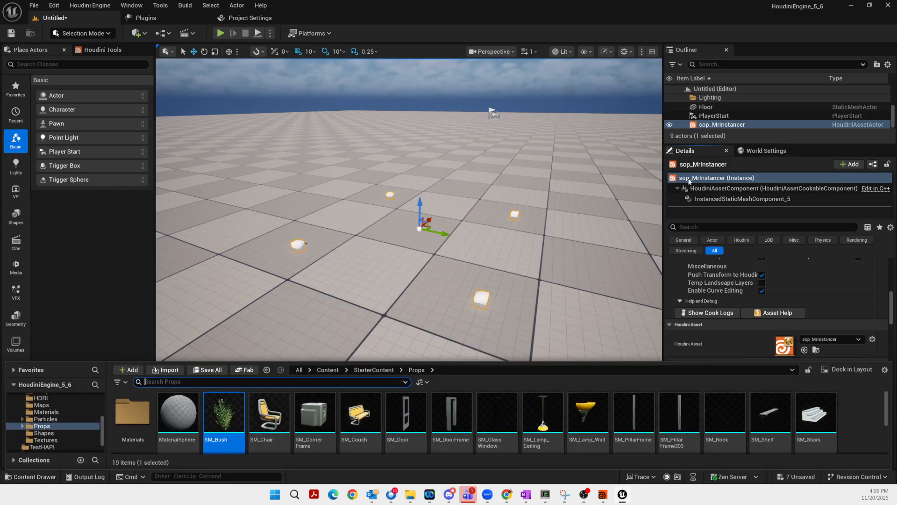
pyautogui.scroll(-4, 638, 212)
pyautogui.scroll(2, 638, 212)
pyautogui.moveTo(892, 313); pyautogui.dragTo(892, 324)
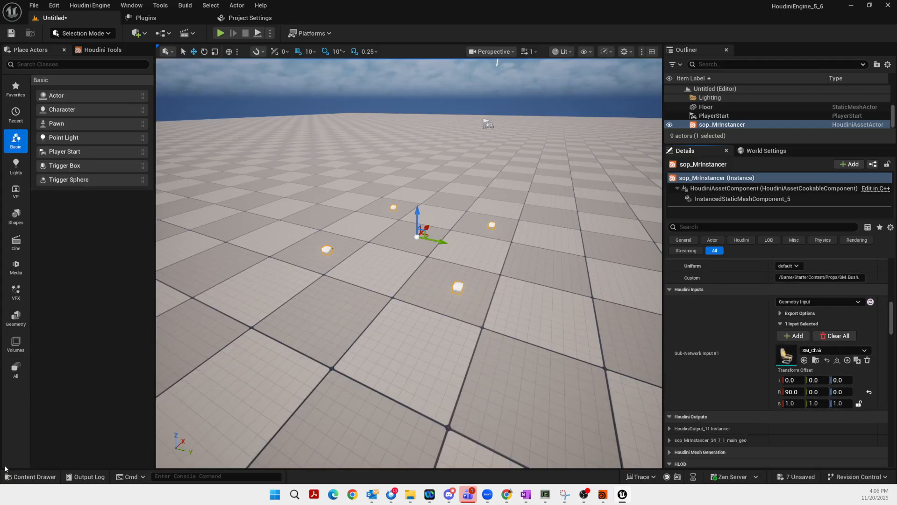
pyautogui.click(31, 476)
pyautogui.moveTo(227, 441); pyautogui.dragTo(809, 280)
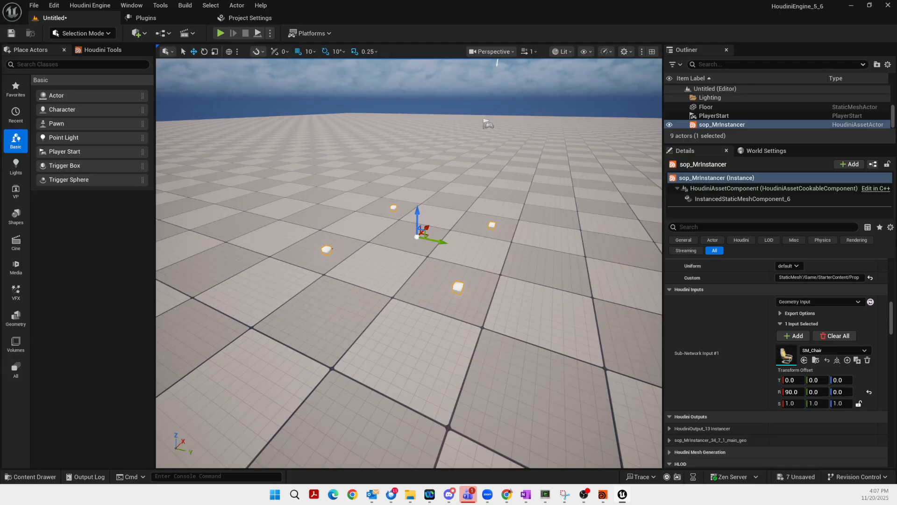
pyautogui.hotkey('alt', 'Tab')
# Rebuild the asset, switch Uniform to Unreal to show chairs, then back to default
pyautogui.moveTo(889, 322); pyautogui.dragTo(883, 291)
pyautogui.click(777, 298)
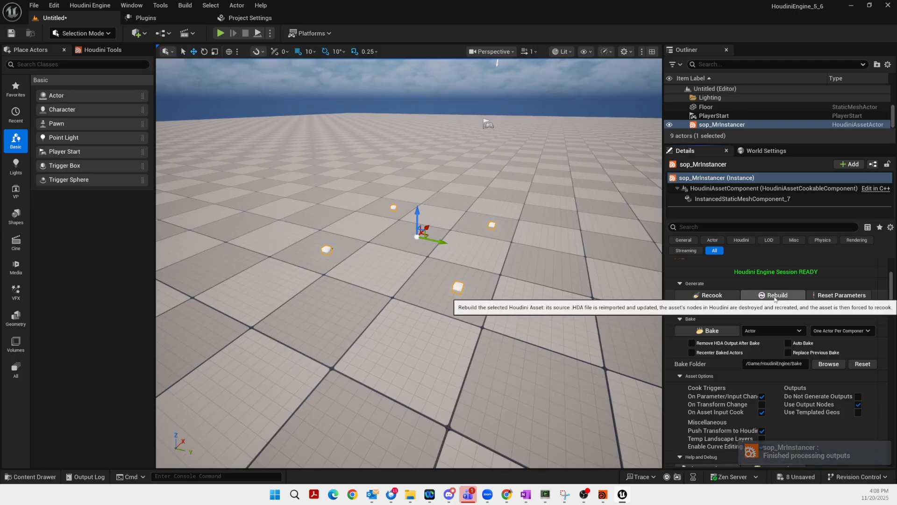
pyautogui.moveTo(892, 294); pyautogui.dragTo(891, 312)
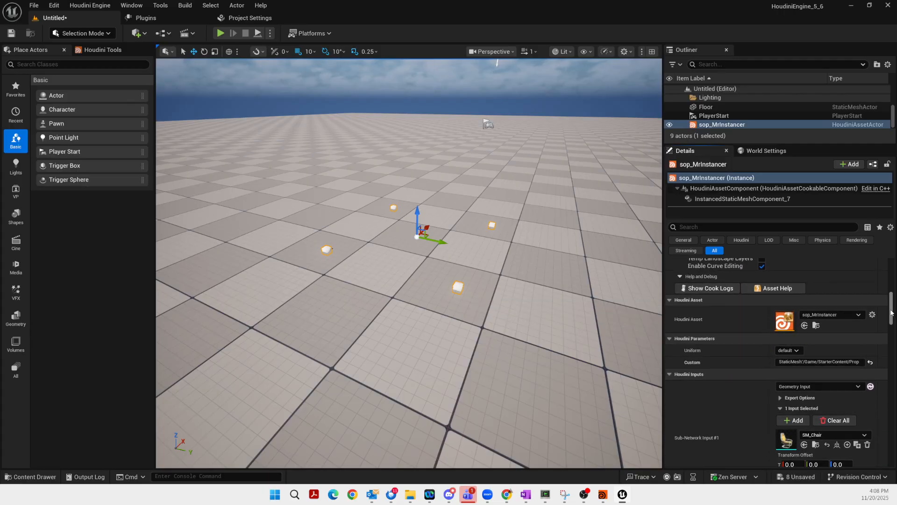
pyautogui.click(777, 351)
pyautogui.click(787, 365)
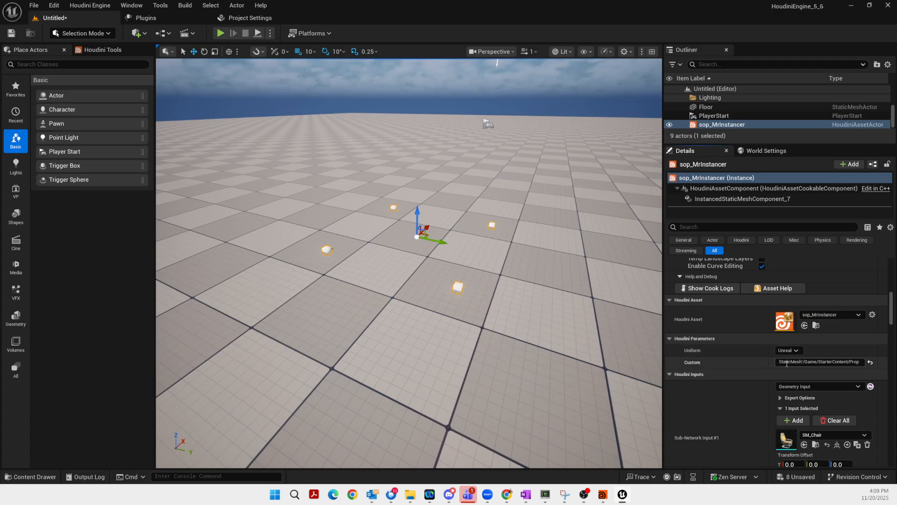
pyautogui.click(787, 352)
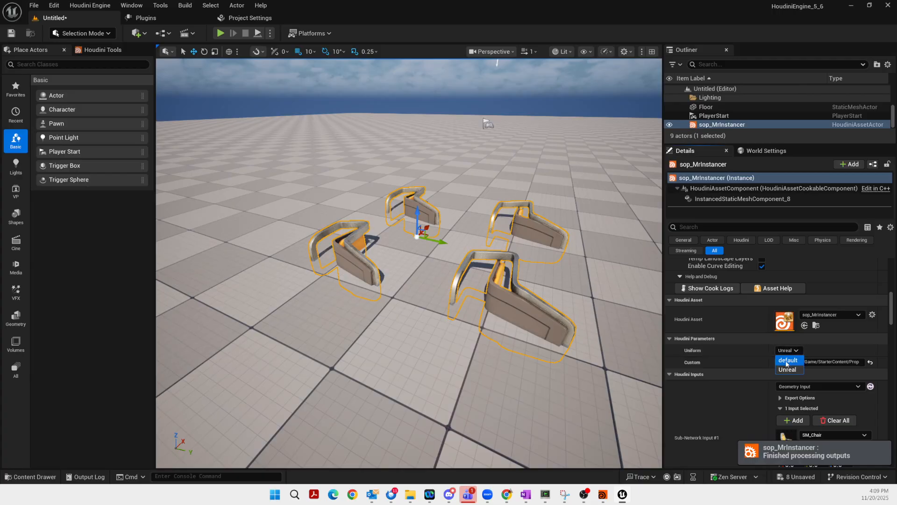
pyautogui.click(789, 360)
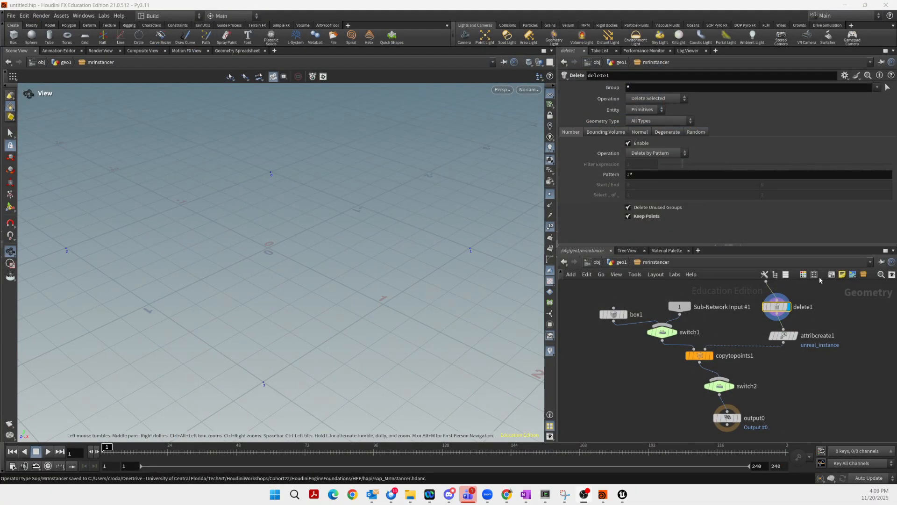
# Shift attribcreate1, delete1 and grid1 into view, and wire attribcreate1 into switch2 as its second input
pyautogui.moveTo(774, 313)
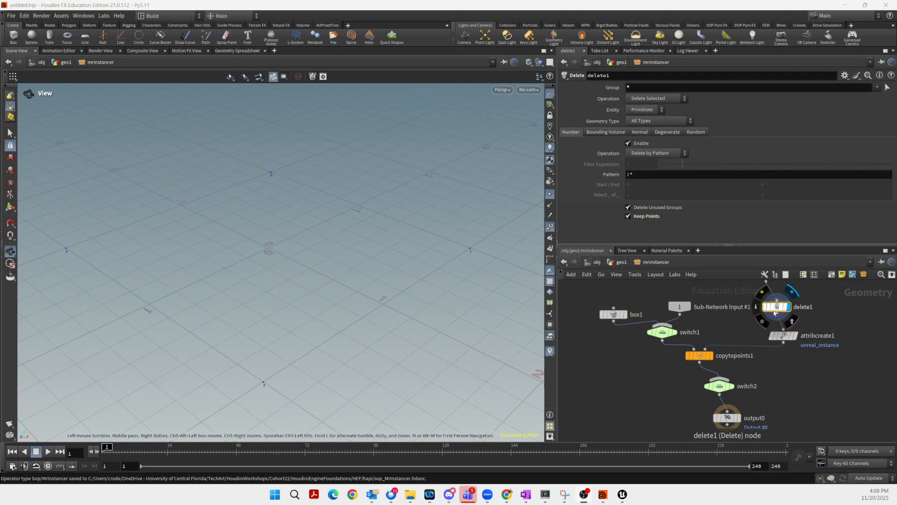
pyautogui.moveTo(785, 336); pyautogui.dragTo(804, 338)
pyautogui.moveTo(778, 307); pyautogui.dragTo(795, 310)
pyautogui.scroll(-3, 836, 298)
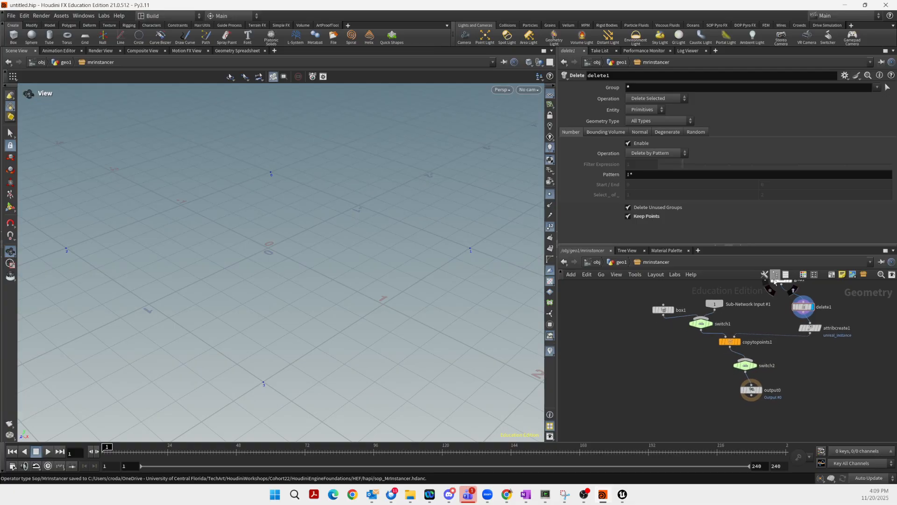
pyautogui.moveTo(775, 280); pyautogui.dragTo(795, 292)
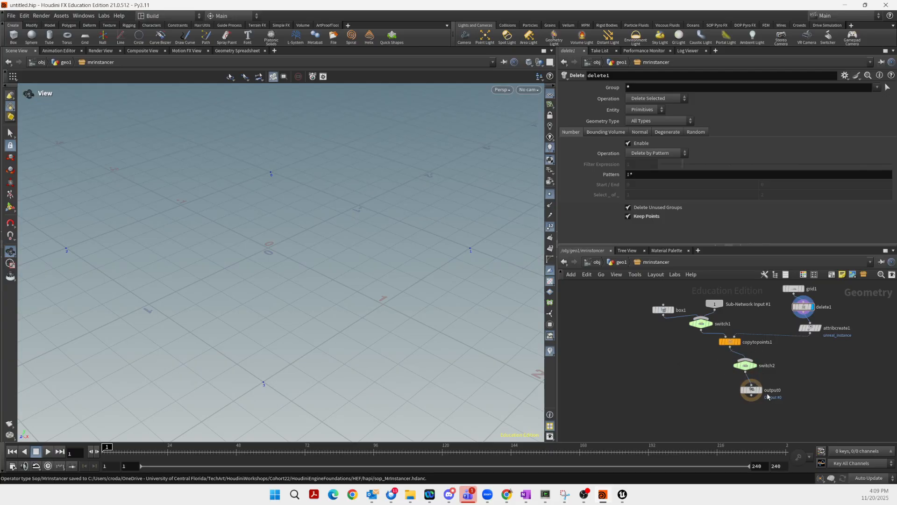
pyautogui.moveTo(751, 359); pyautogui.dragTo(803, 341)
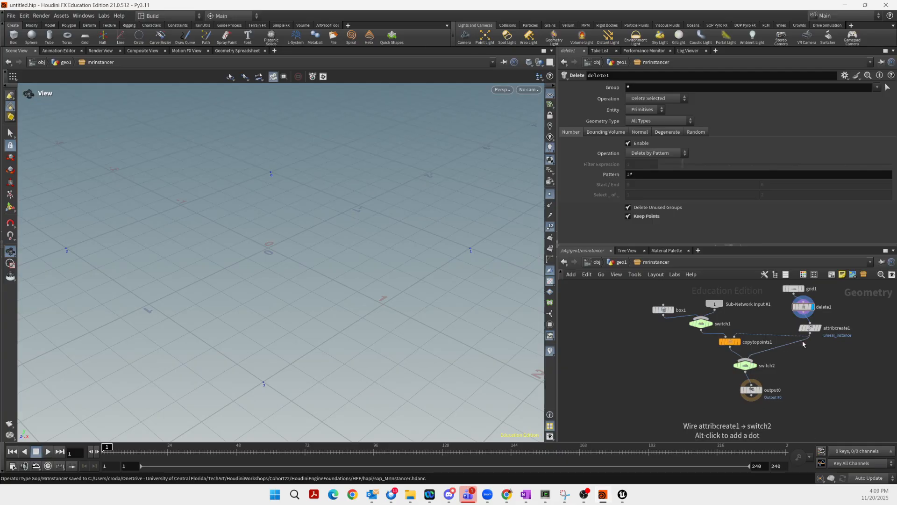
# With switch2 selected, open the MrInstancer asset's type properties
pyautogui.click(745, 366)
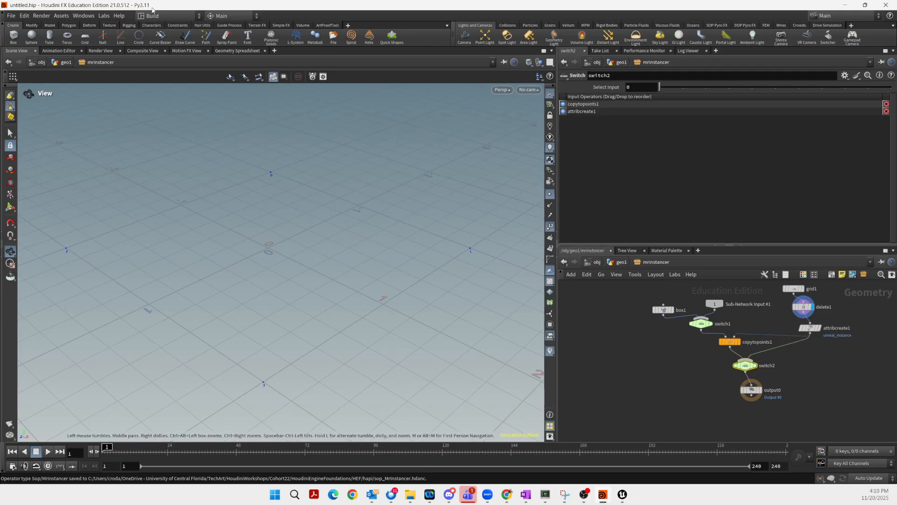
pyautogui.click(83, 16)
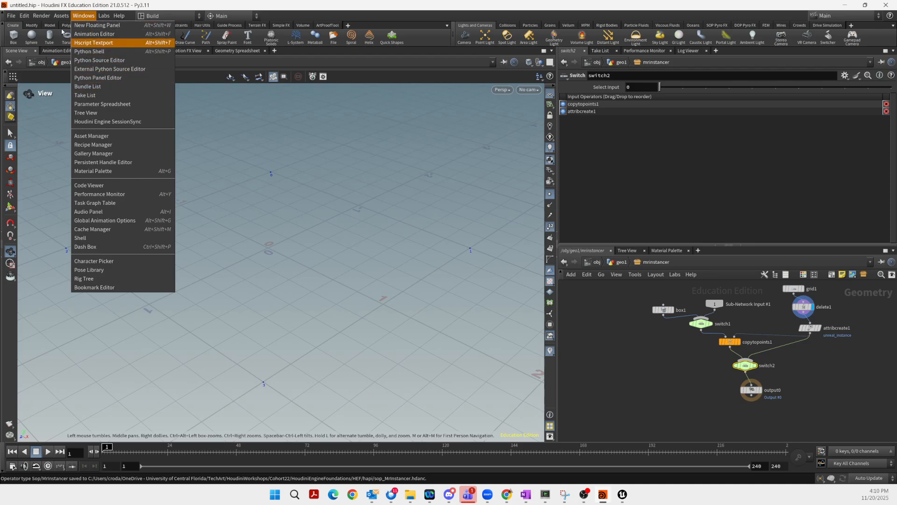
pyautogui.moveTo(62, 15)
pyautogui.moveTo(117, 76)
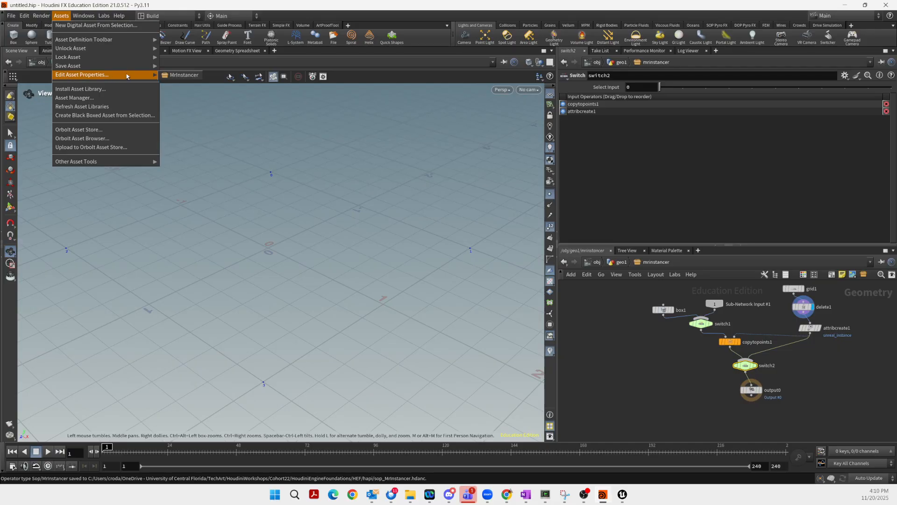
pyautogui.click(180, 75)
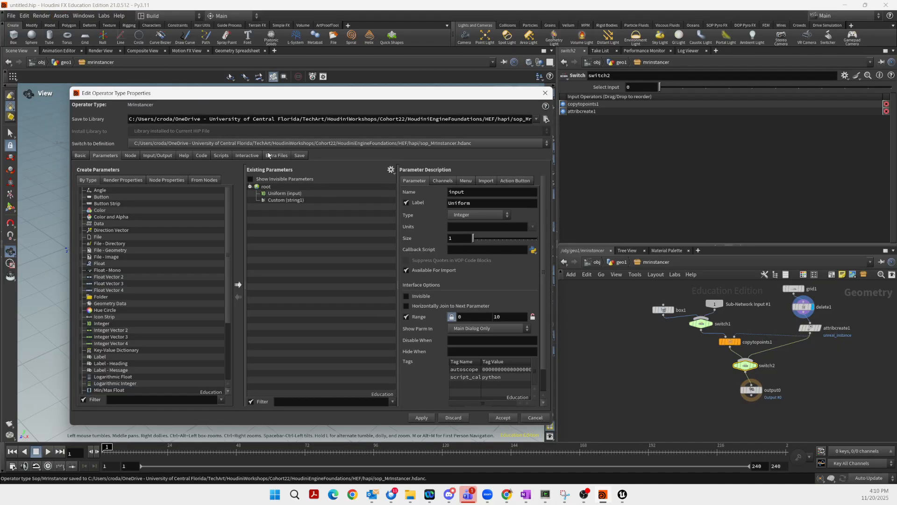
# Promote switch2's Select Input onto MrInstancer, relabel it 'Use Custom', and accept the changes
pyautogui.click(747, 367)
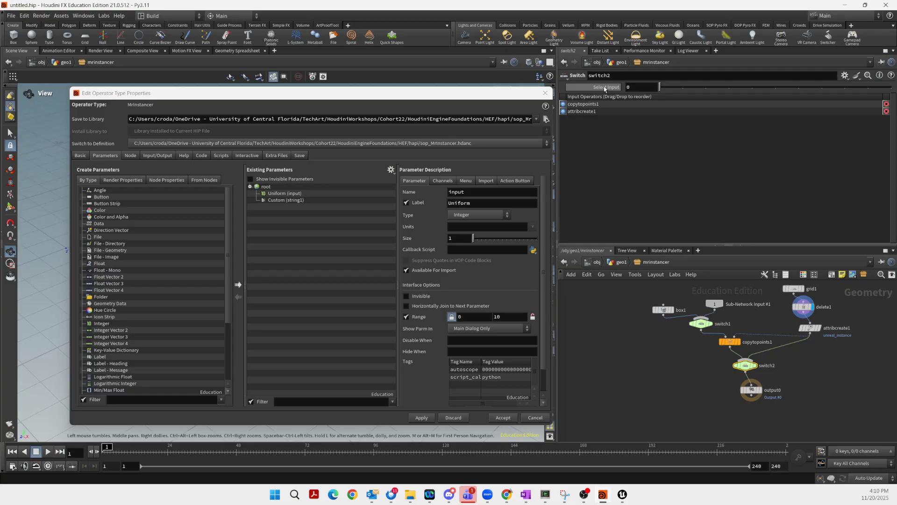
pyautogui.moveTo(605, 87); pyautogui.dragTo(283, 191)
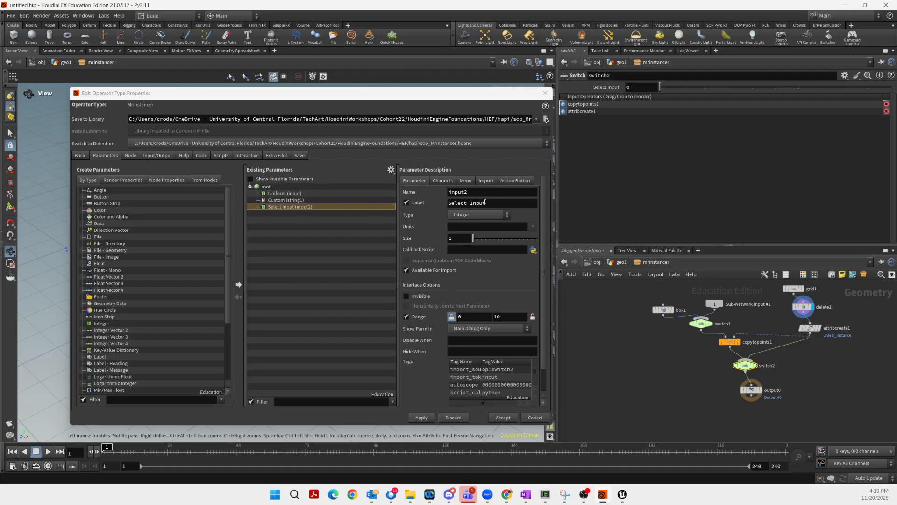
pyautogui.moveTo(487, 204); pyautogui.dragTo(430, 208)
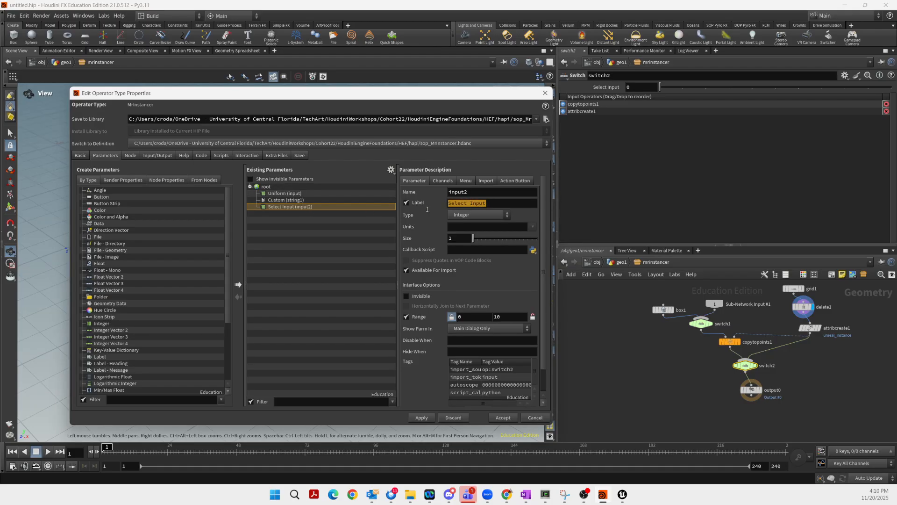
pyautogui.write('Use')
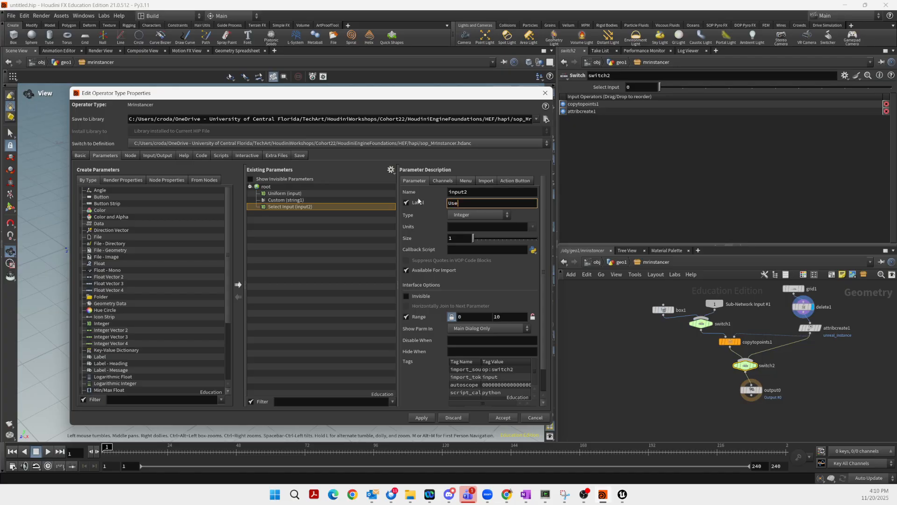
pyautogui.write(' Custom')
pyautogui.click(501, 418)
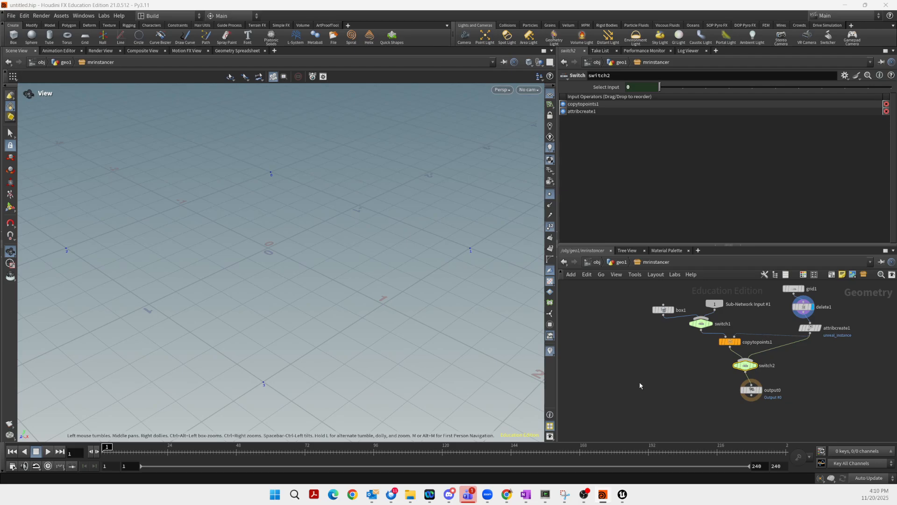
# Move Use Custom above Custom and Uniform in MrInstancer's type properties and accept
pyautogui.click(61, 15)
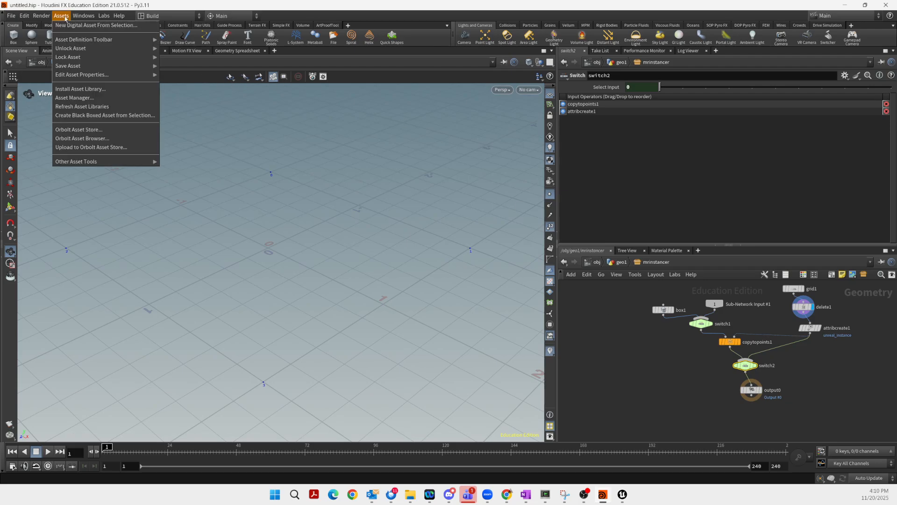
pyautogui.moveTo(89, 75)
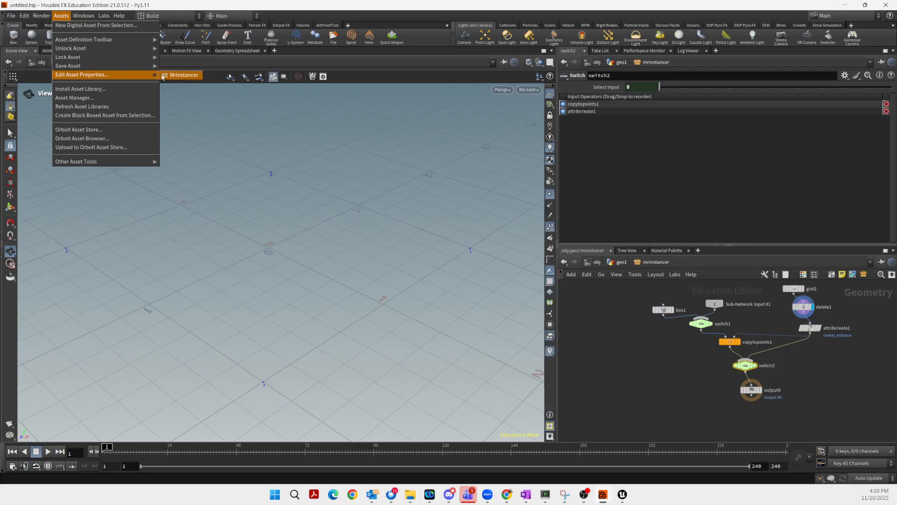
pyautogui.click(175, 75)
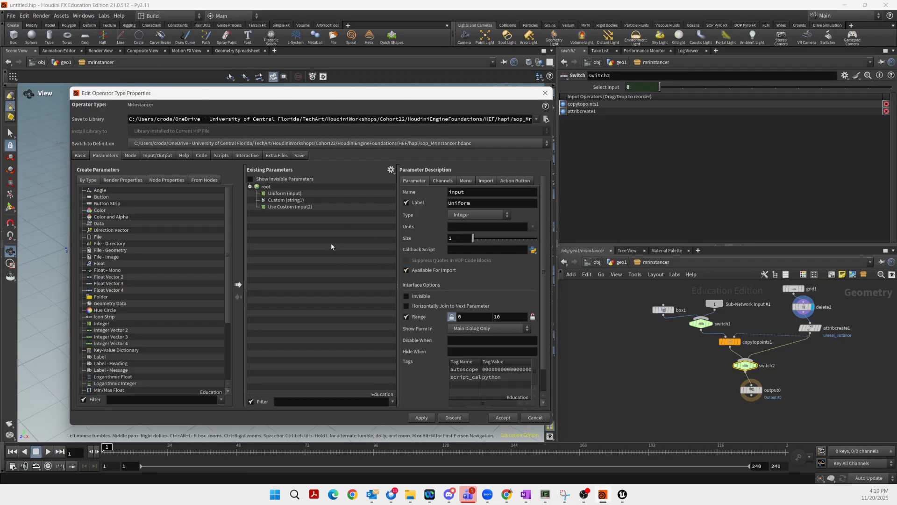
pyautogui.moveTo(279, 207); pyautogui.dragTo(280, 198)
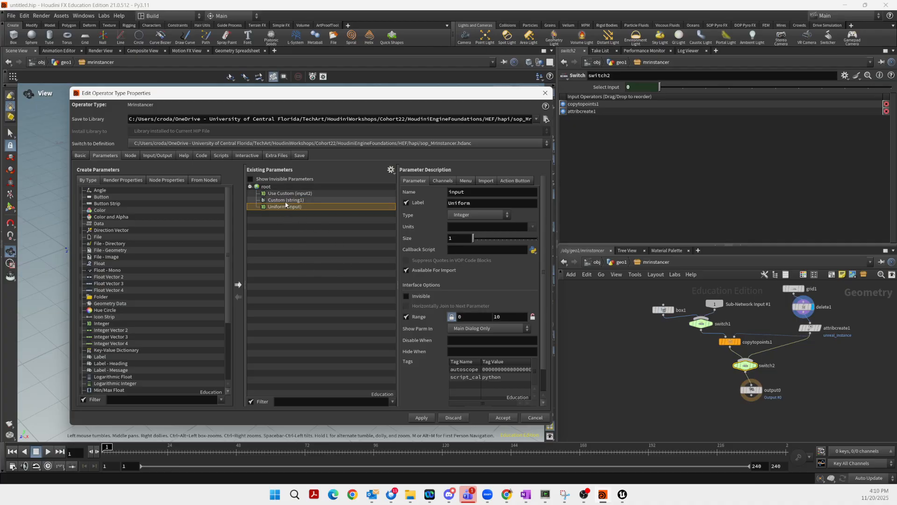
pyautogui.click(504, 418)
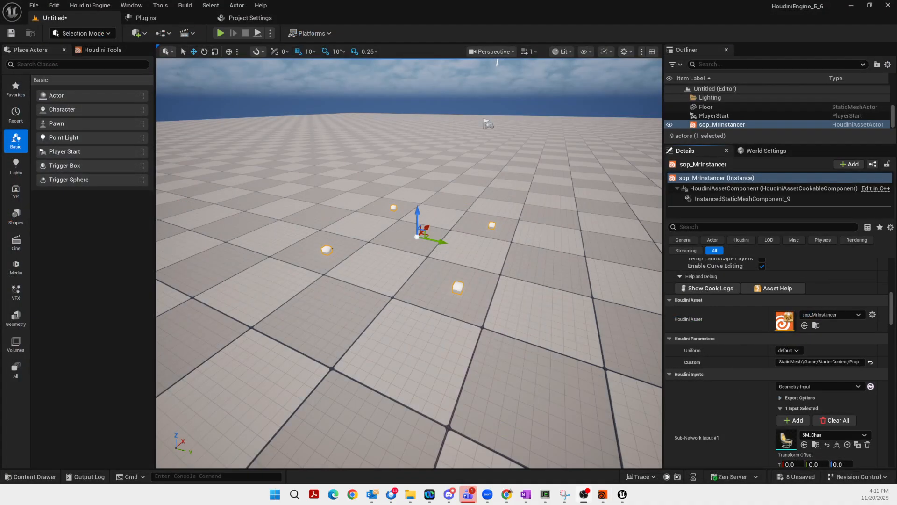
# Rebuild sop_MrInstancer and set Use Custom to 1 so SM_Bush bushes replace the boxes
pyautogui.moveTo(892, 303); pyautogui.dragTo(889, 268)
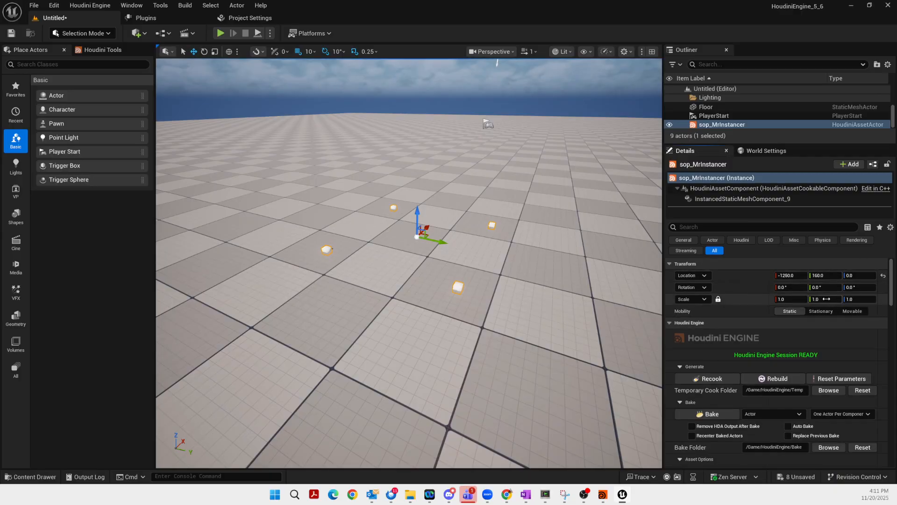
pyautogui.click(786, 380)
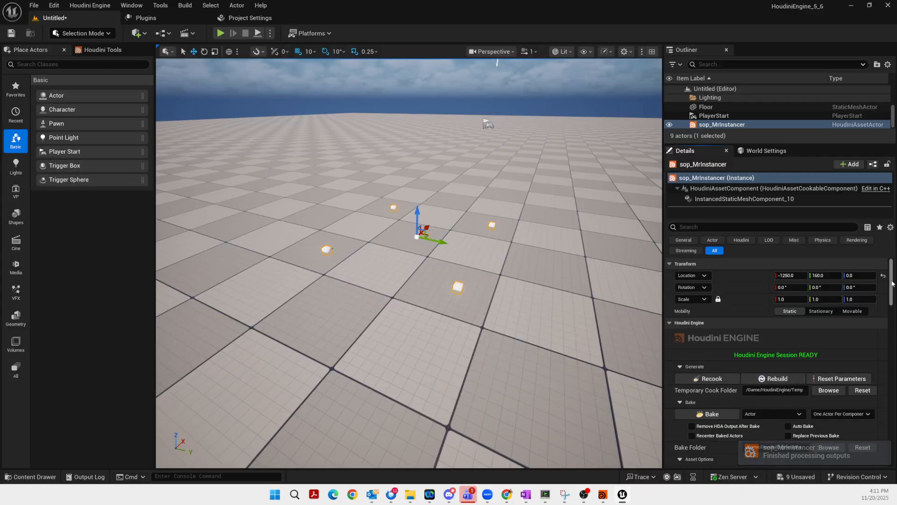
pyautogui.moveTo(893, 284); pyautogui.dragTo(889, 323)
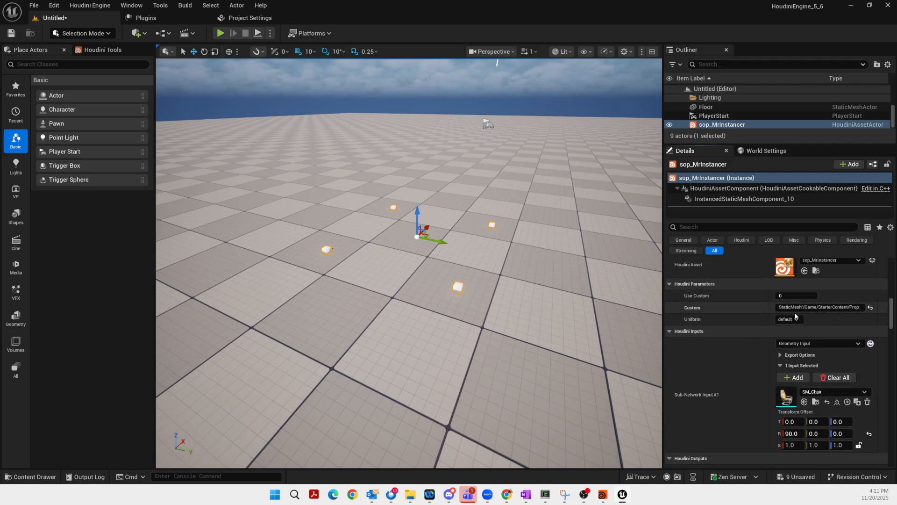
pyautogui.click(788, 296)
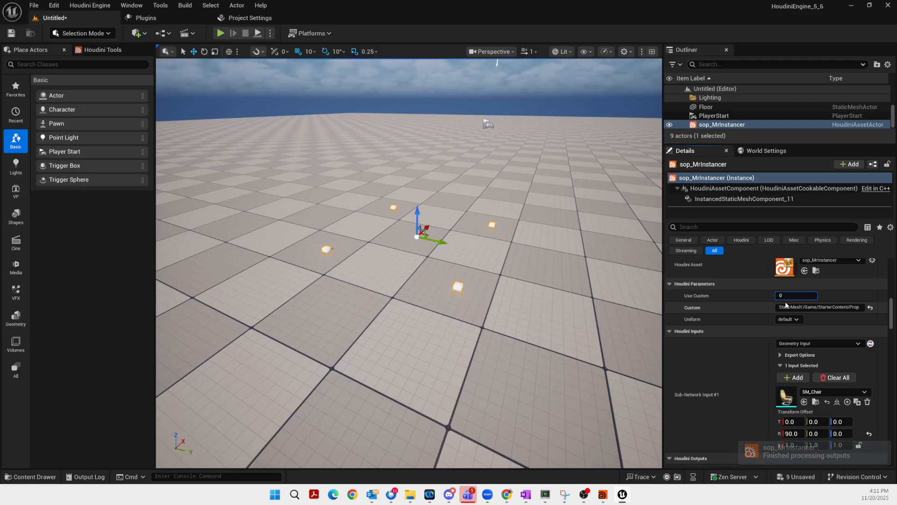
pyautogui.press('BackSpace')
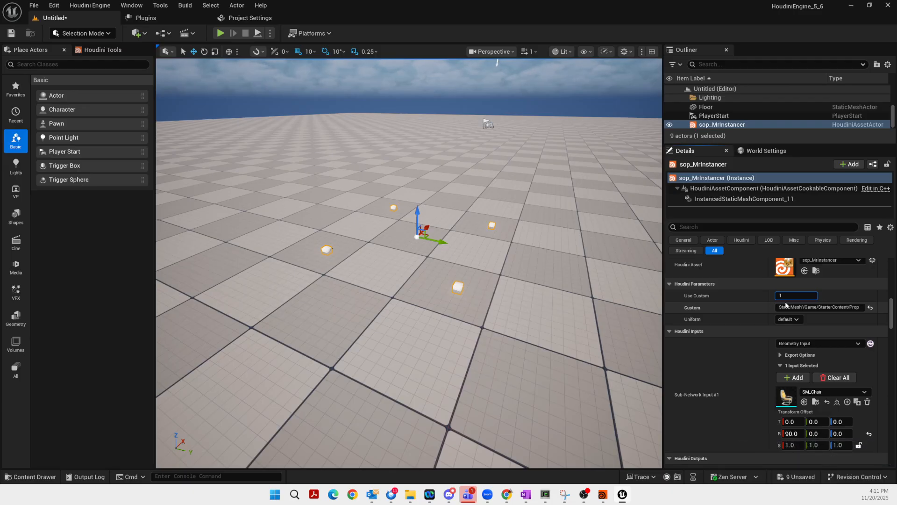
pyautogui.press('Return')
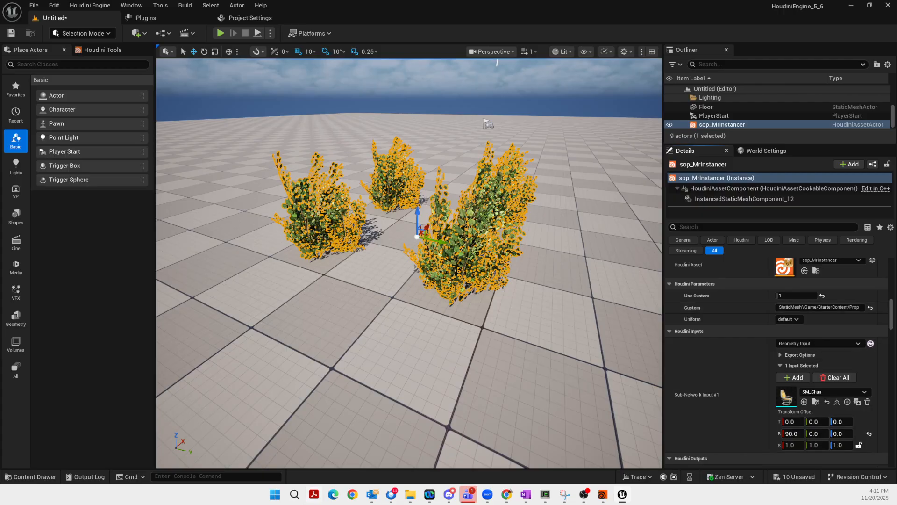
# Assign SM_Couch from StarterContent/Props to the Custom mesh parameter
pyautogui.click(85, 479)
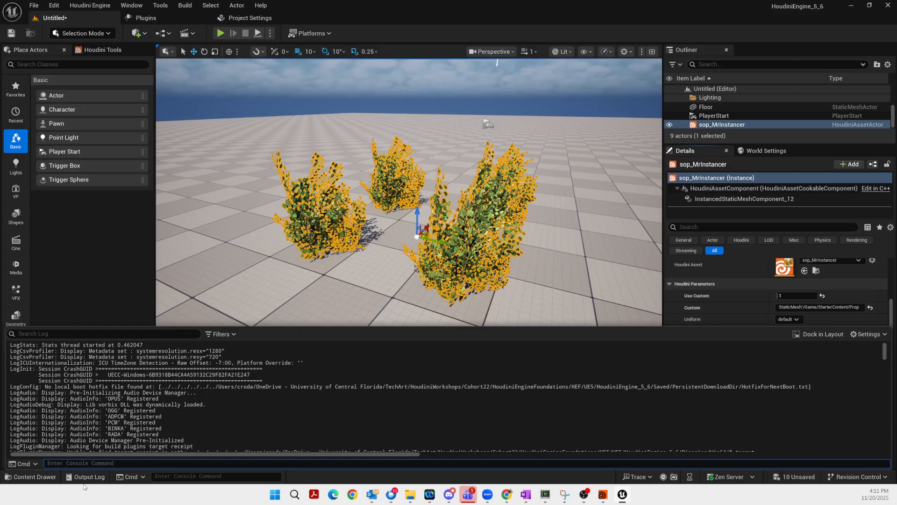
pyautogui.click(41, 479)
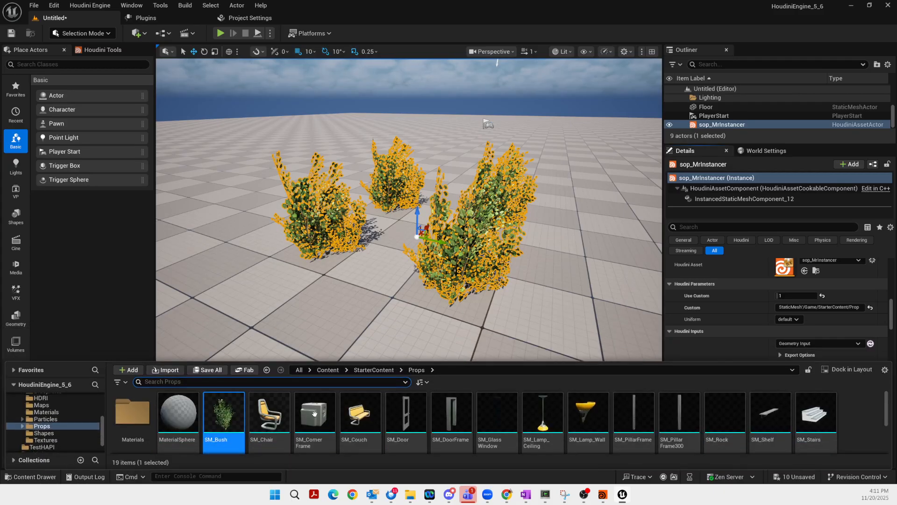
pyautogui.moveTo(367, 414); pyautogui.dragTo(830, 308)
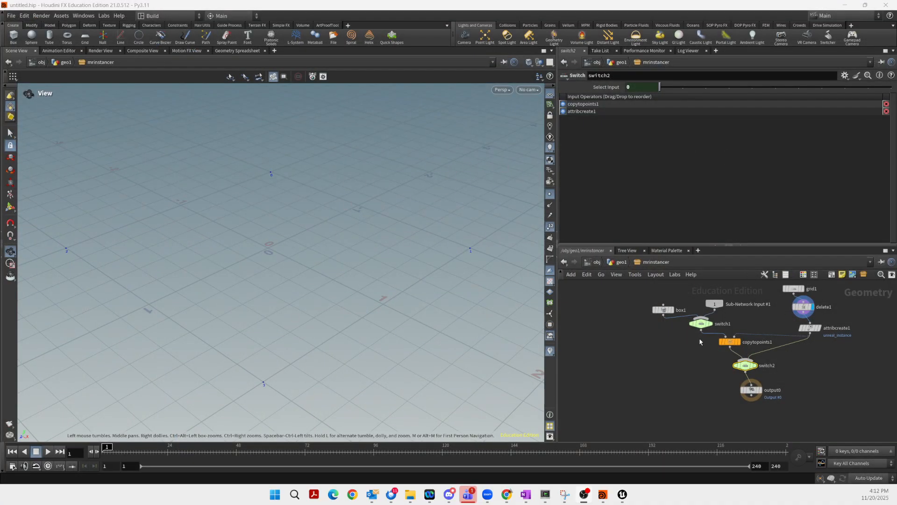
# Move box1 and Sub-Network Input #1 up, lower attribcreate1, and reposition delete1
pyautogui.moveTo(667, 312); pyautogui.dragTo(657, 303)
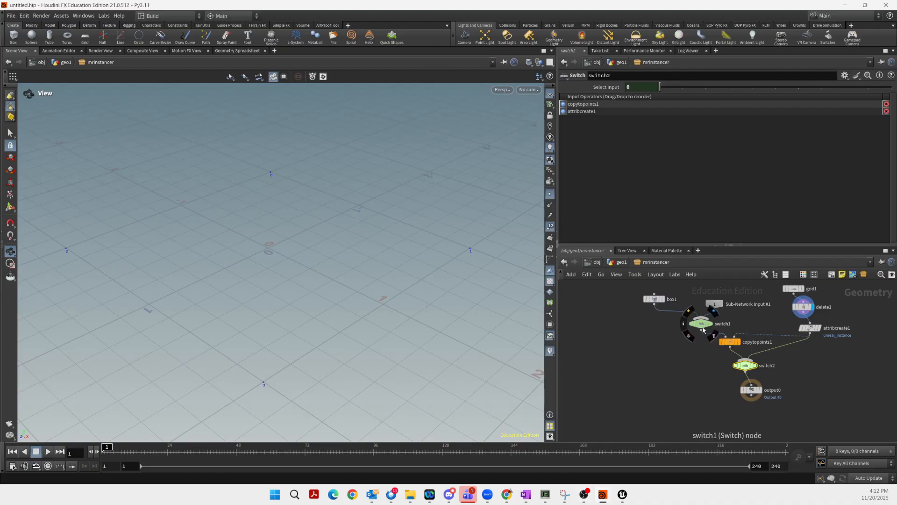
pyautogui.moveTo(716, 305); pyautogui.dragTo(716, 298)
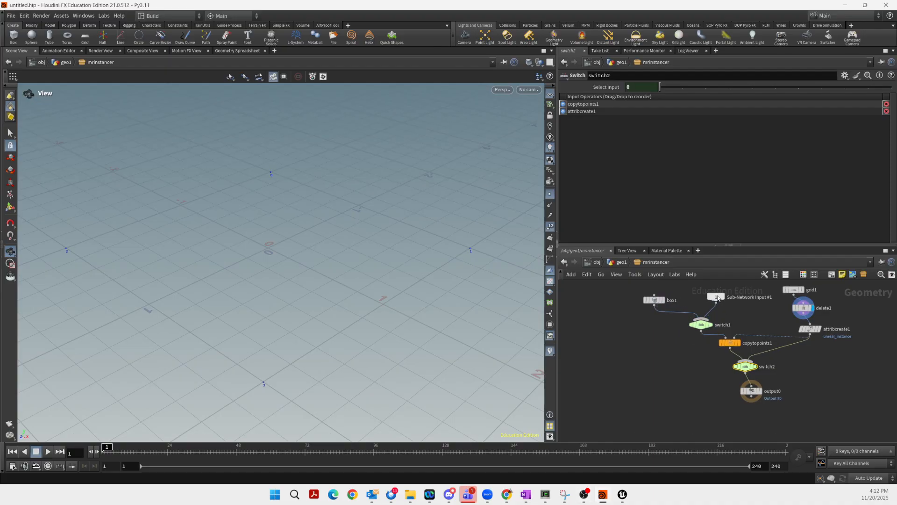
pyautogui.moveTo(747, 370)
pyautogui.moveTo(705, 324)
pyautogui.moveTo(811, 333); pyautogui.dragTo(811, 359)
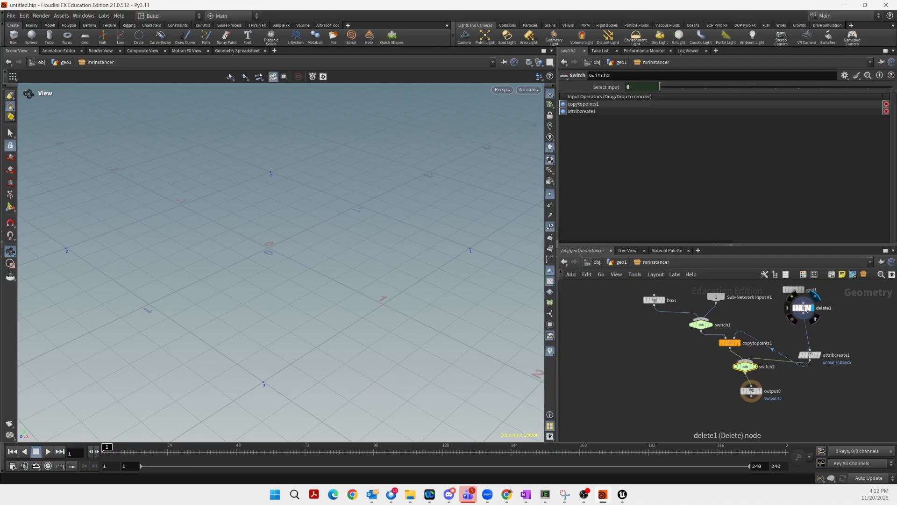
pyautogui.moveTo(805, 309)
pyautogui.mouseDown()
pyautogui.moveTo(780, 318)
pyautogui.moveTo(831, 311)
pyautogui.mouseUp()
# Add a Scatter node after grid1, wire it into attribcreate1, and display attribcreate1
pyautogui.press('Tab')
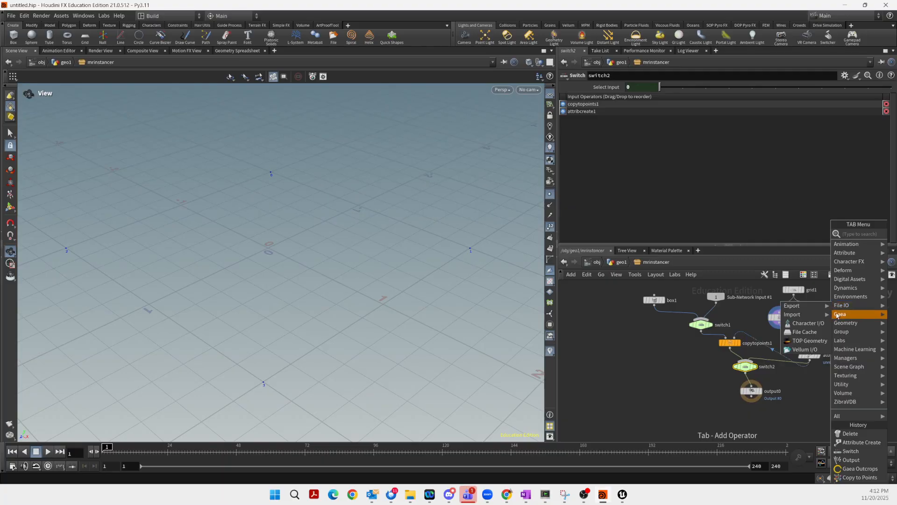
pyautogui.moveTo(845, 315)
pyautogui.write('scatter')
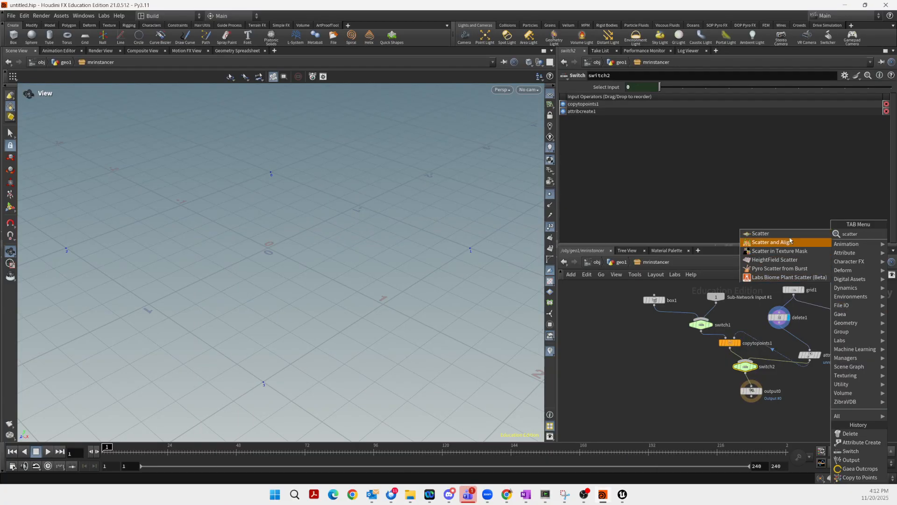
pyautogui.click(761, 233)
pyautogui.moveTo(830, 316); pyautogui.dragTo(810, 350)
pyautogui.moveTo(831, 314)
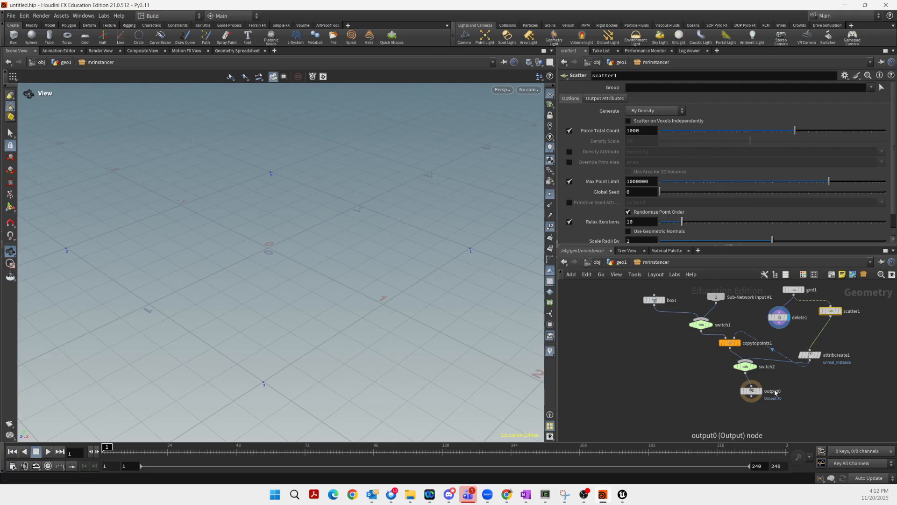
pyautogui.click(823, 358)
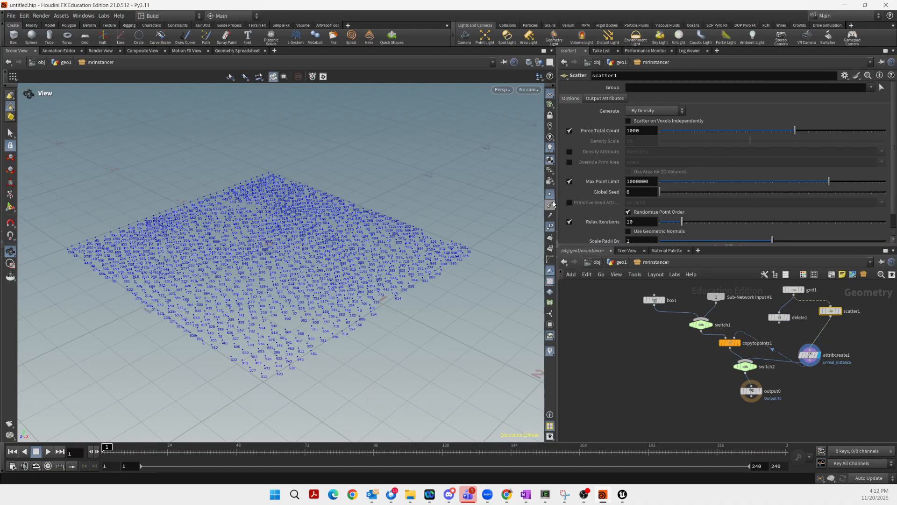
# Hide point numbers and set scatter1's Force Total Count to 10
pyautogui.click(550, 226)
pyautogui.click(643, 130)
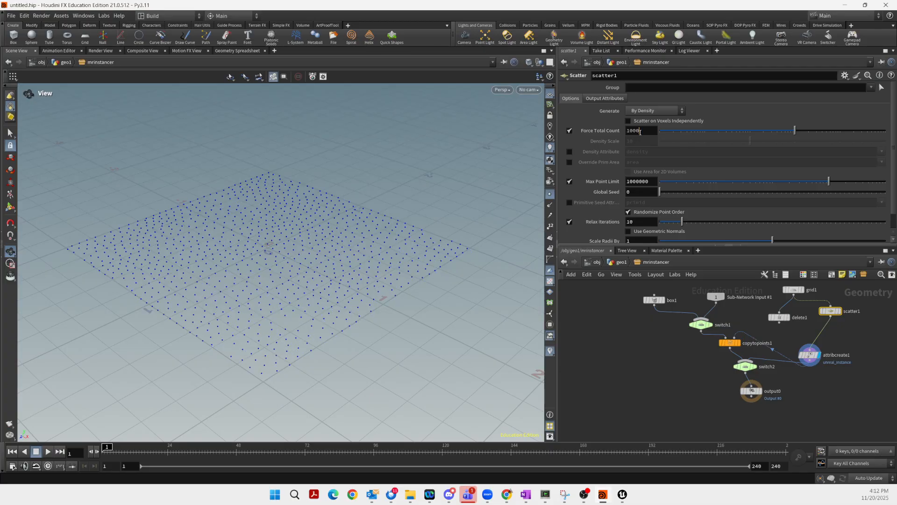
pyautogui.write('10')
pyautogui.press('Return')
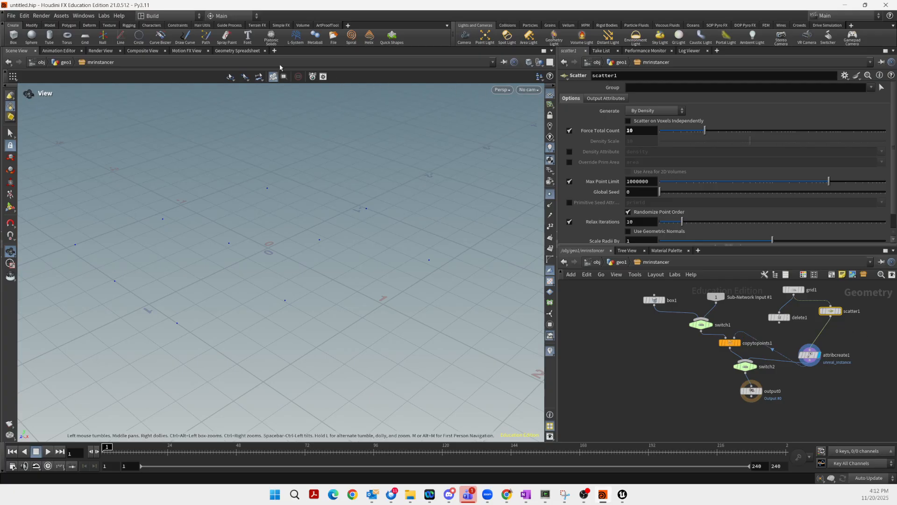
# Save the MrInstancer asset definition and rebuild it in Unreal Engine
pyautogui.click(62, 16)
pyautogui.moveTo(117, 70)
pyautogui.click(182, 65)
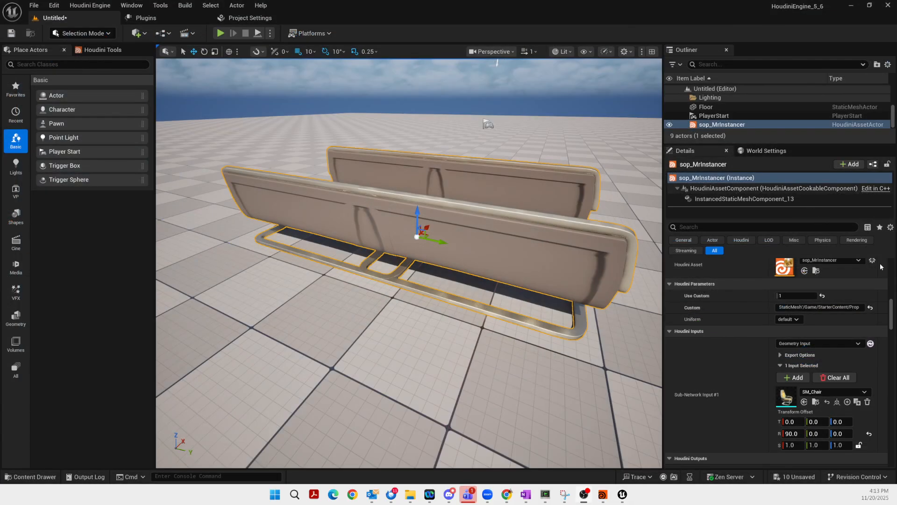
pyautogui.moveTo(891, 304); pyautogui.dragTo(895, 260)
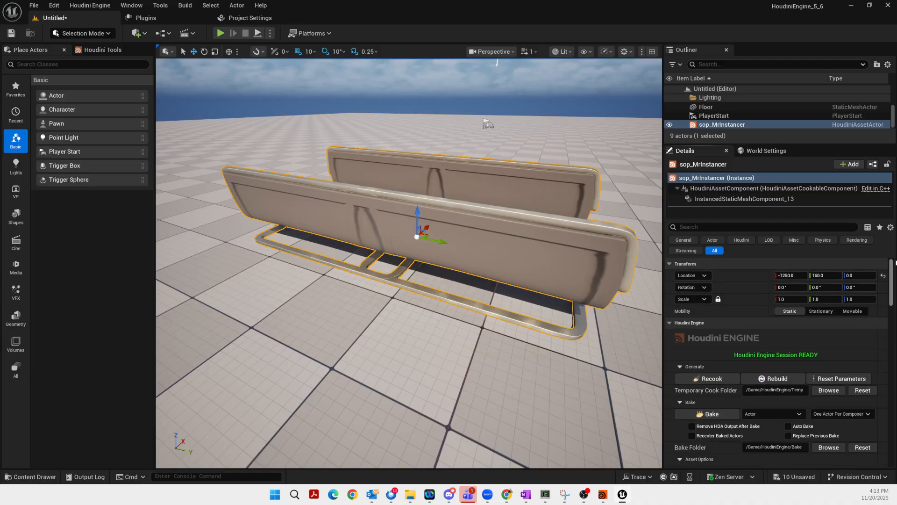
pyautogui.click(766, 383)
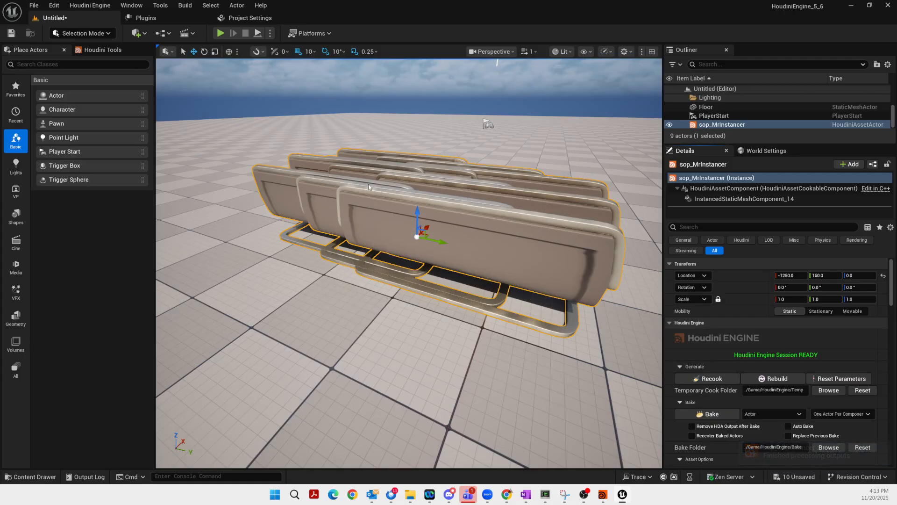
# Set the Custom mesh to SM_Bush from the starter props
pyautogui.moveTo(892, 280); pyautogui.dragTo(892, 314)
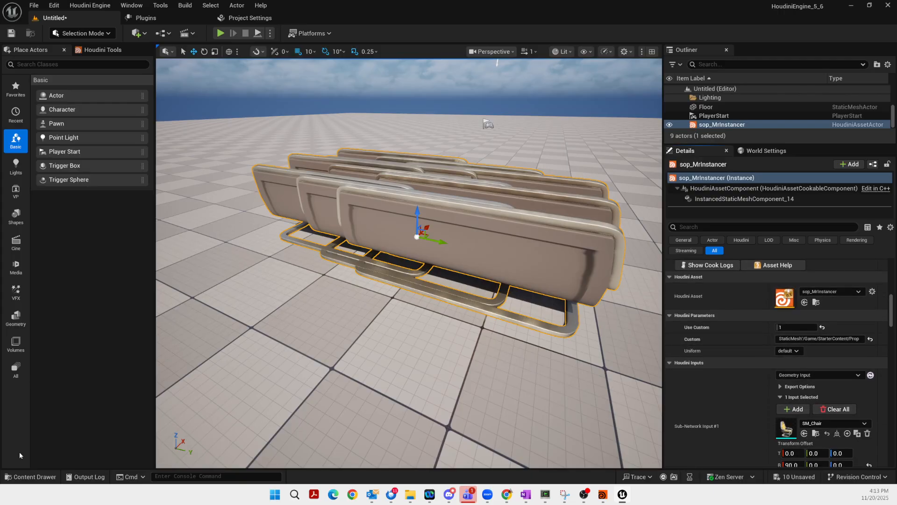
pyautogui.click(31, 477)
pyautogui.moveTo(235, 422); pyautogui.dragTo(831, 338)
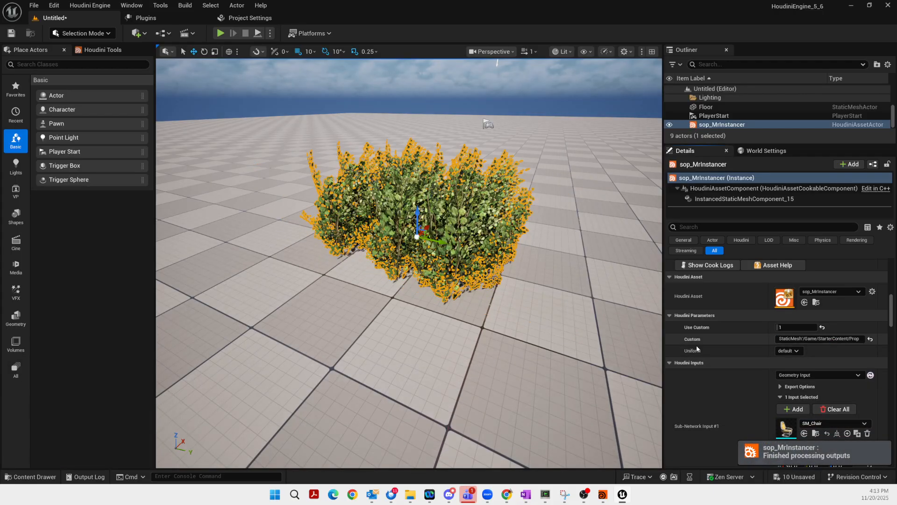
pyautogui.moveTo(533, 293); pyautogui.dragTo(463, 341, button='right')
pyautogui.keyDown('alt'); pyautogui.moveTo(463, 341); pyautogui.dragTo(535, 292); pyautogui.keyUp('alt')
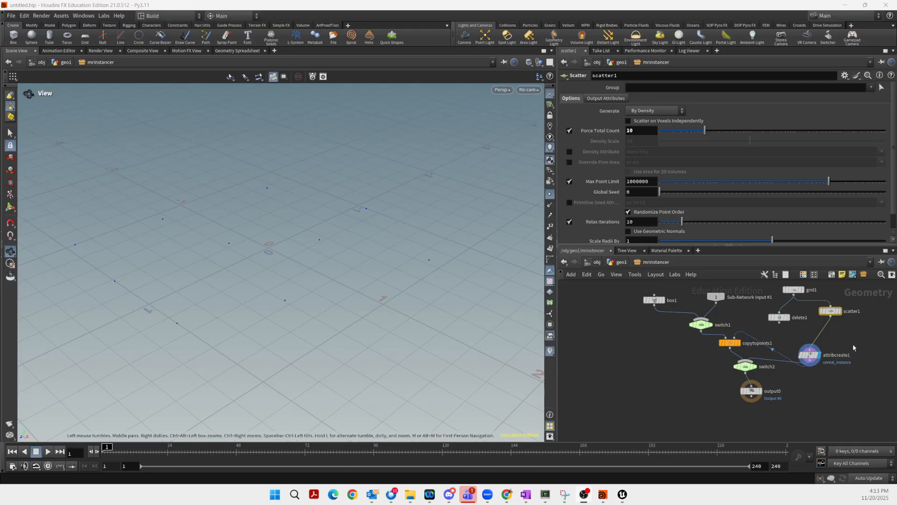
# Move attribcreate1 up-right just below scatter1, then switch to Unreal Engine
pyautogui.moveTo(810, 357); pyautogui.dragTo(825, 337)
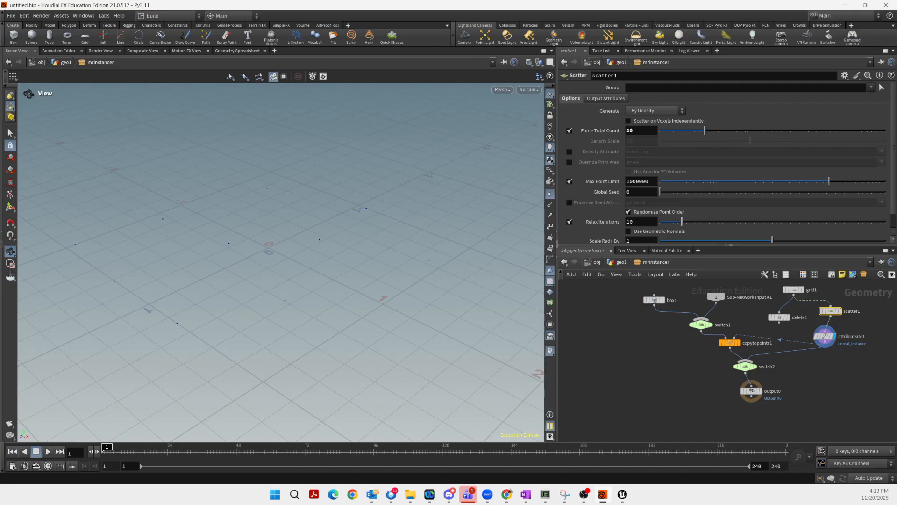
pyautogui.hotkey('alt', 'Tab')
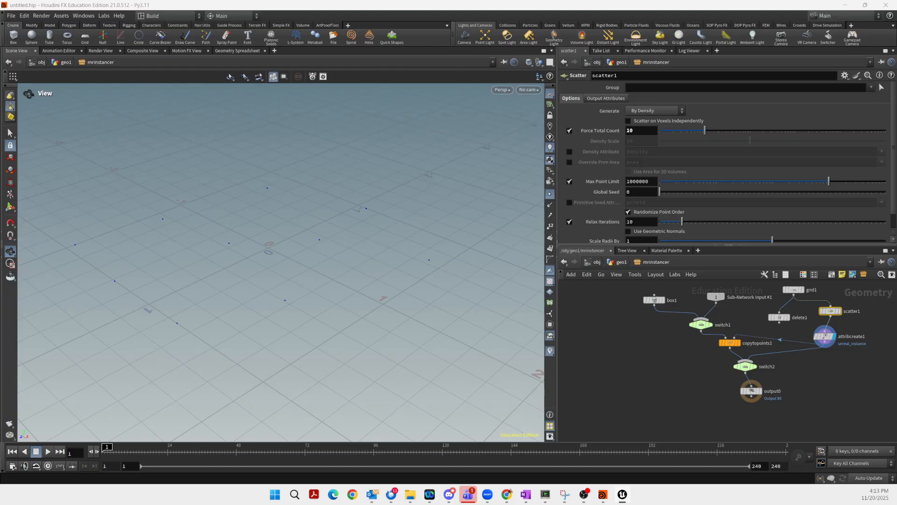